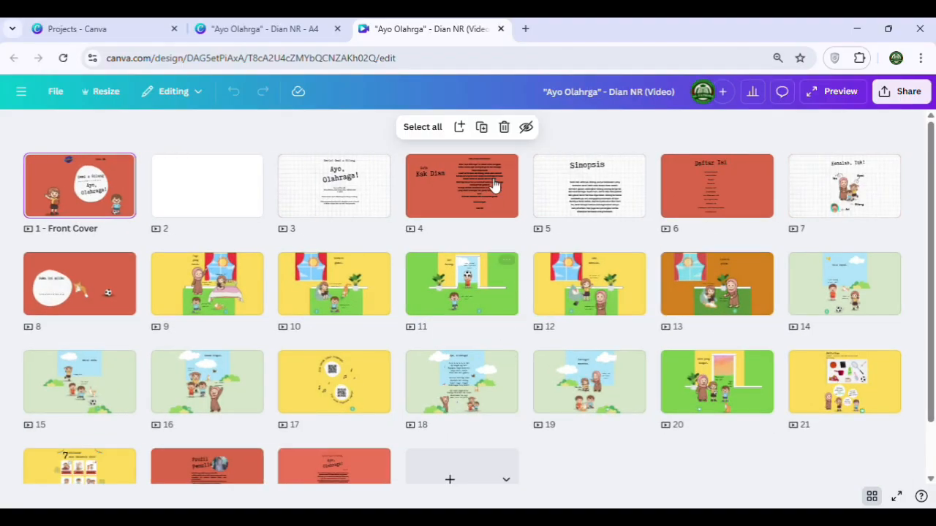
Delete the non-story pages, including the blank page, title page, foreword, synopsis and table of contents, keeping the front cover, character introduction and story scenes
{"action": "double_click", "coordinate": [66, 181]}
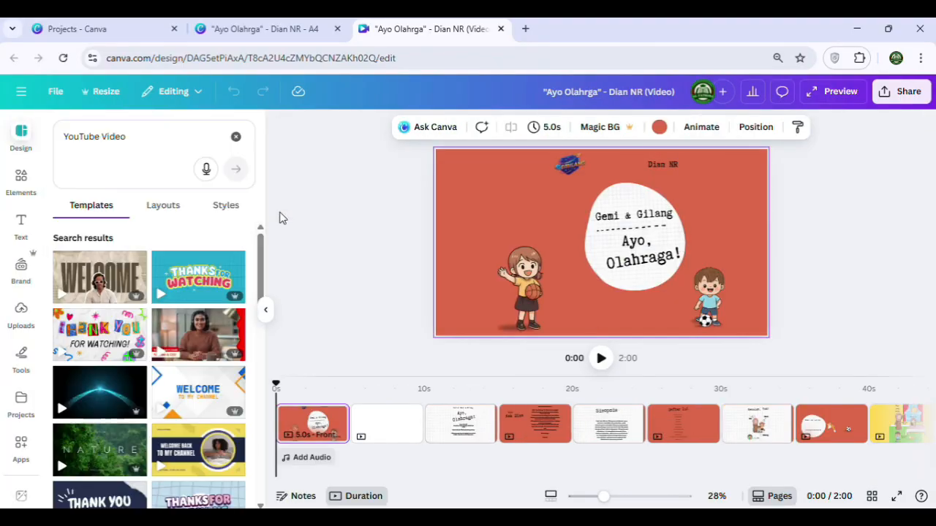
{"action": "left_click", "coordinate": [872, 497]}
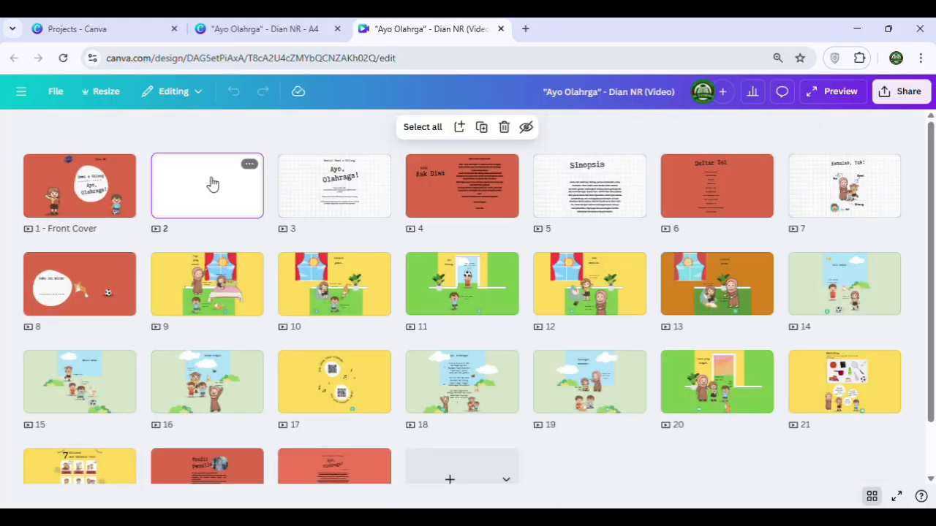
{"action": "left_click", "coordinate": [504, 127]}
{"action": "left_click", "coordinate": [504, 127]}
{"action": "left_click", "coordinate": [504, 127]}
{"action": "left_click", "coordinate": [504, 127]}
{"action": "left_click", "coordinate": [340, 185]}
{"action": "left_click", "coordinate": [504, 128]}
{"action": "left_click", "coordinate": [430, 275]}
{"action": "left_click", "coordinate": [504, 127]}
{"action": "left_click", "coordinate": [504, 128]}
{"action": "left_click", "coordinate": [722, 284]}
{"action": "left_click", "coordinate": [504, 127]}
{"action": "left_click", "coordinate": [121, 388]}
{"action": "key", "text": "Delete"}
Move the logo on the front cover page to the upper-left corner of the artwork
{"action": "double_click", "coordinate": [45, 182]}
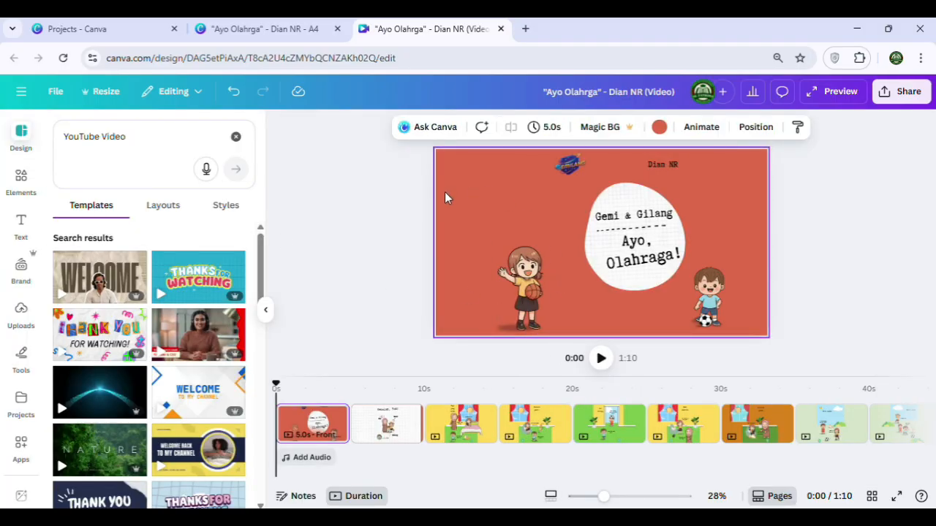
{"action": "left_click", "coordinate": [418, 209]}
{"action": "left_click_drag", "start_coordinate": [576, 168], "coordinate": [470, 178]}
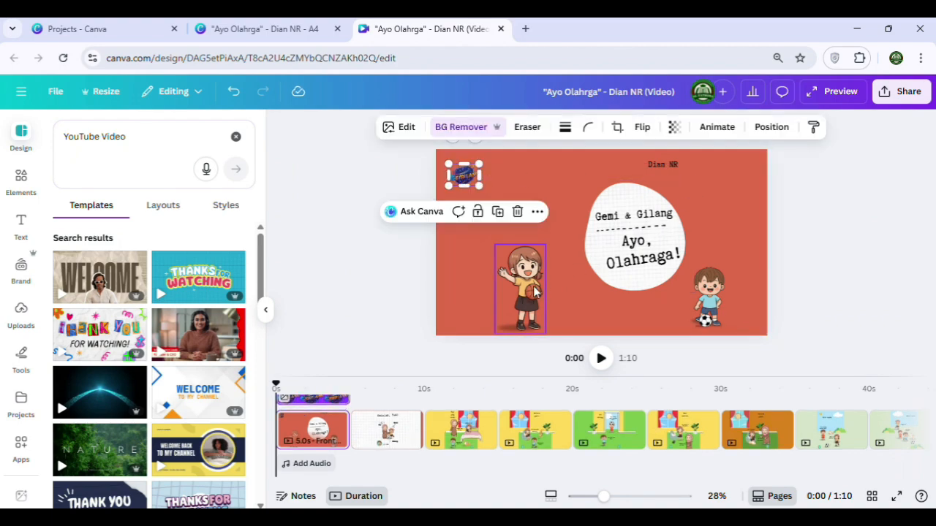
Shift the girl with the basketball on the cover further left and the boy with the football slightly right
{"action": "left_click_drag", "start_coordinate": [463, 269], "coordinate": [561, 358]}
{"action": "left_click_drag", "start_coordinate": [533, 301], "coordinate": [504, 302]}
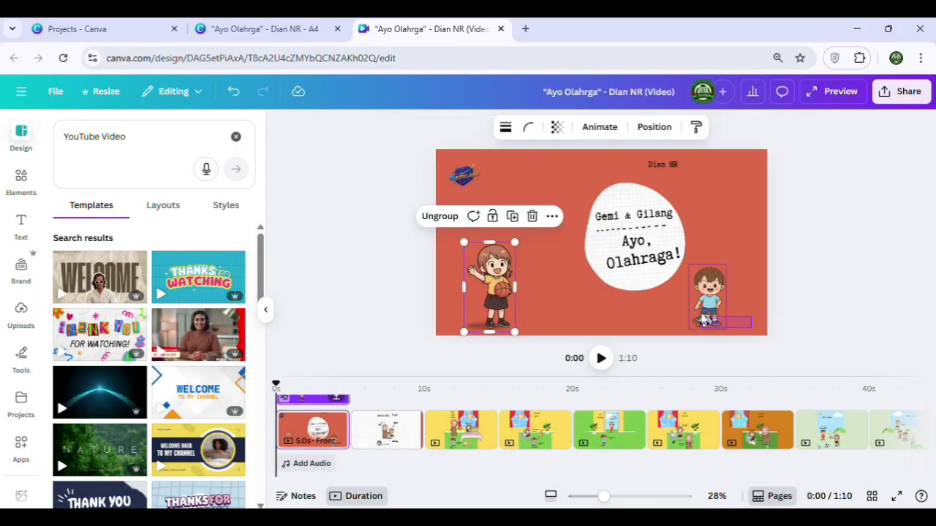
{"action": "left_click", "coordinate": [704, 306]}
{"action": "left_click_drag", "start_coordinate": [704, 306], "coordinate": [711, 309]}
{"action": "left_click", "coordinate": [695, 192]}
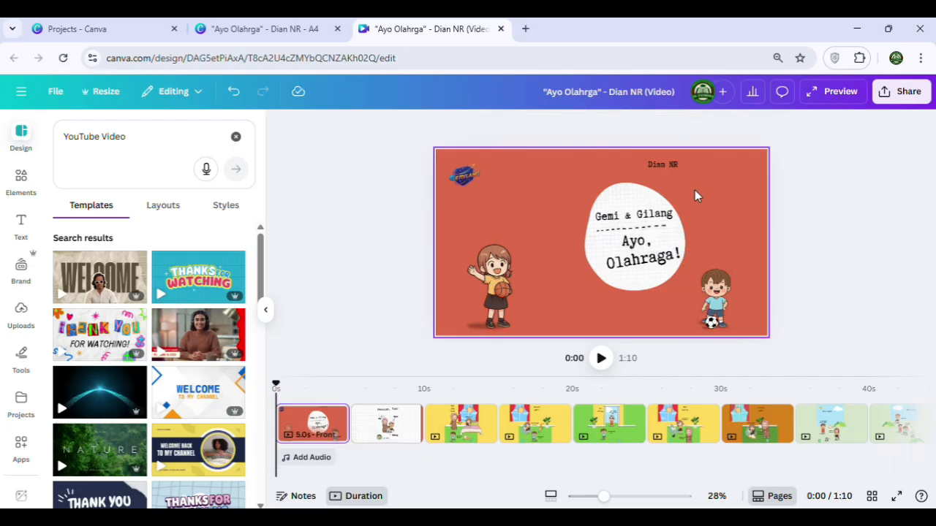
{"action": "left_click", "coordinate": [490, 292]}
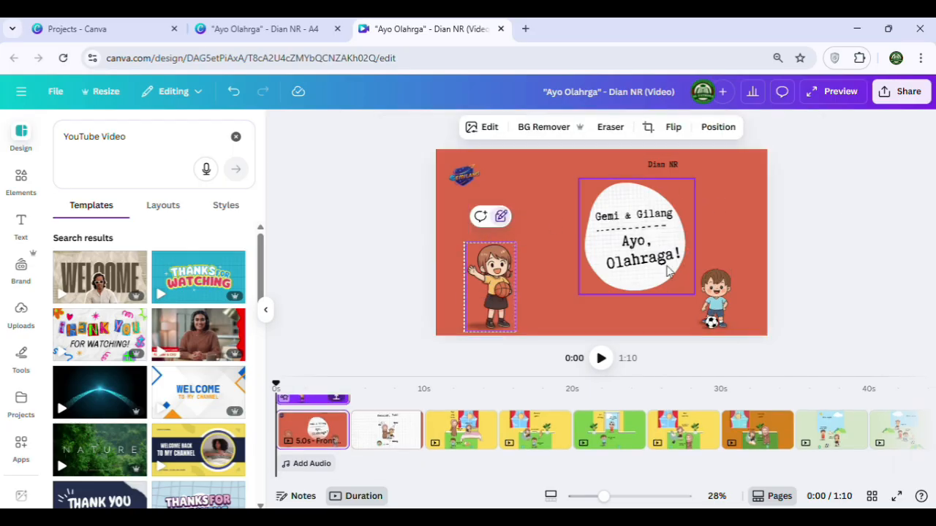
{"action": "left_click", "coordinate": [724, 311]}
{"action": "left_click", "coordinate": [858, 241]}
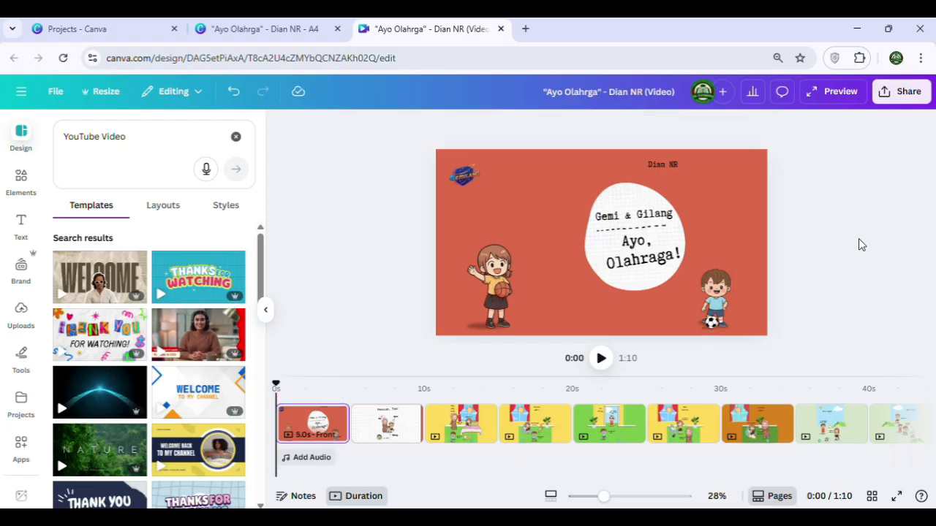
Move the title bubble to the centre of the cover and place the author name beneath it
{"action": "left_click_drag", "start_coordinate": [621, 202], "coordinate": [586, 208]}
{"action": "left_click", "coordinate": [665, 165]}
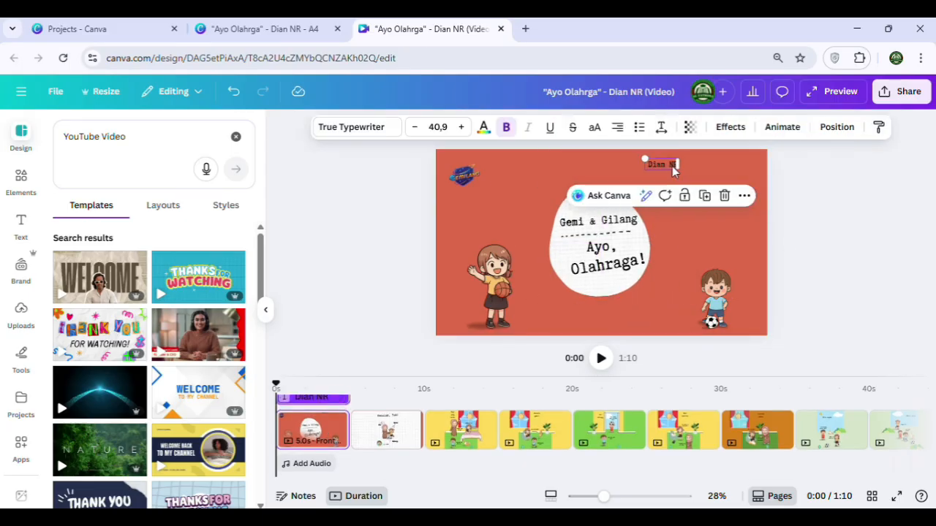
{"action": "left_click_drag", "start_coordinate": [664, 165], "coordinate": [608, 306]}
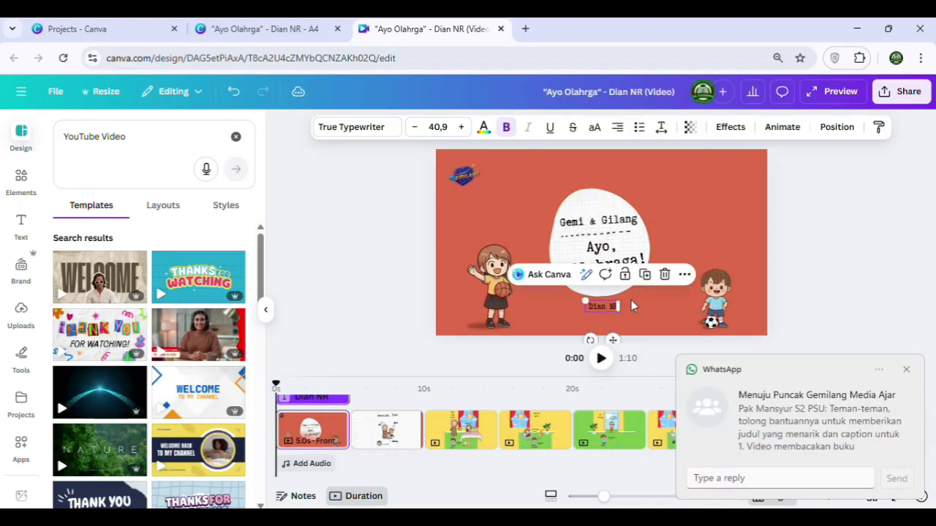
{"action": "left_click", "coordinate": [905, 372]}
{"action": "left_click", "coordinate": [589, 210]}
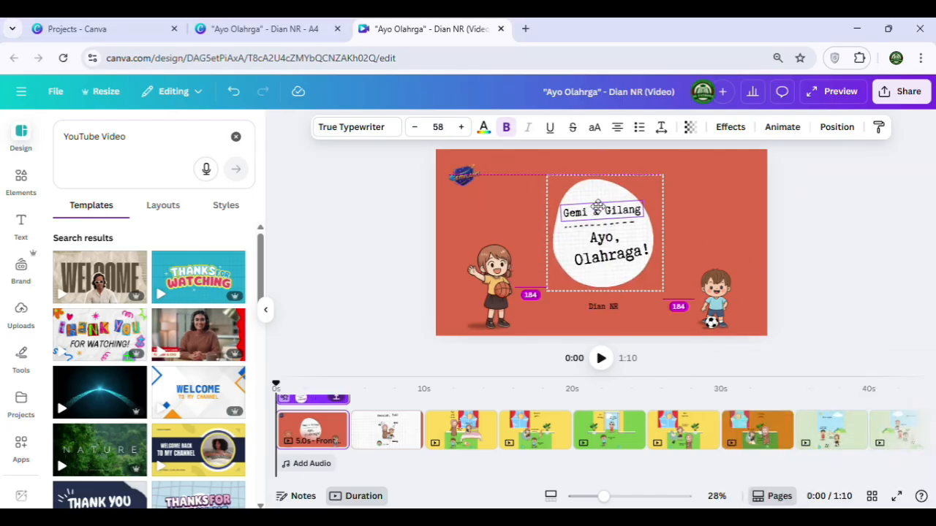
{"action": "left_click", "coordinate": [810, 287]}
Examine the element layers of the "Kenalan, Yuk!" page in the enlarged timeline
{"action": "left_click", "coordinate": [386, 439]}
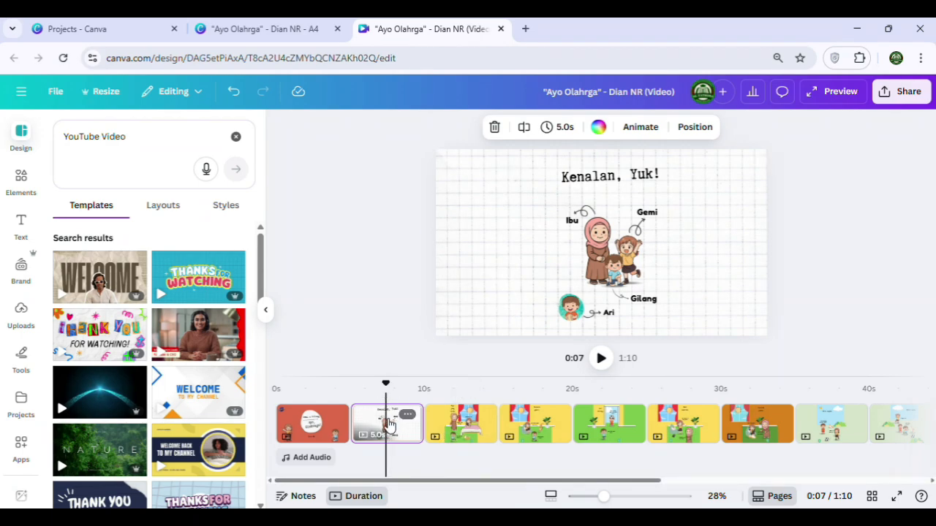
{"action": "left_click", "coordinate": [572, 309]}
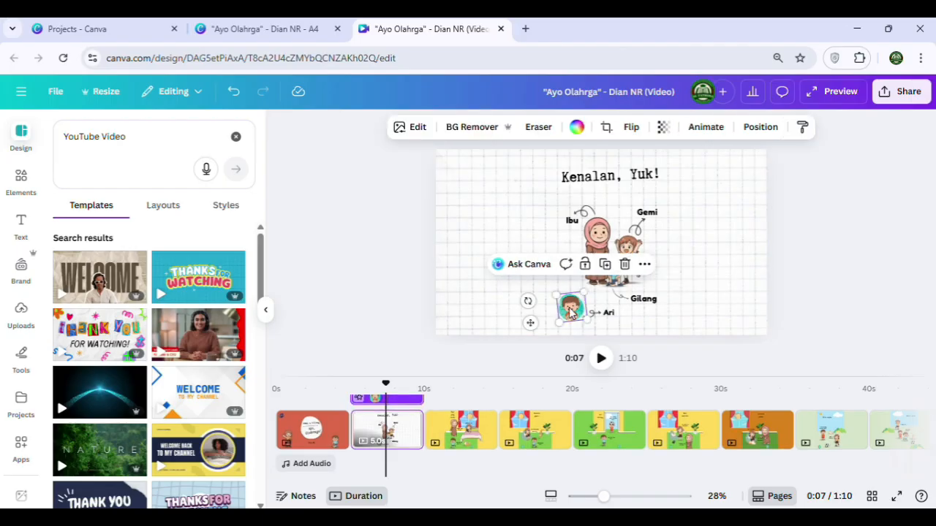
{"action": "left_click_drag", "start_coordinate": [434, 377], "coordinate": [435, 264]}
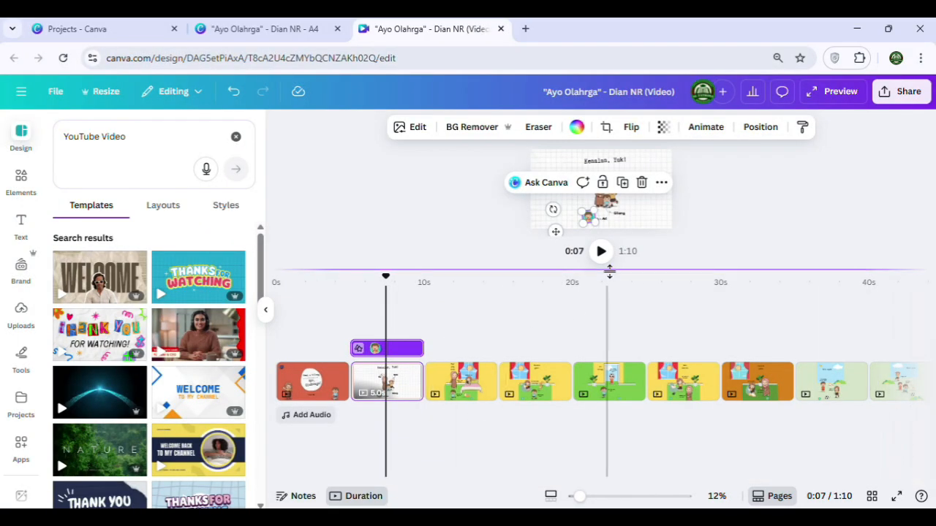
{"action": "left_click_drag", "start_coordinate": [735, 219], "coordinate": [479, 144]}
{"action": "scroll", "coordinate": [390, 356], "scroll_direction": "down", "scroll_amount": 5}
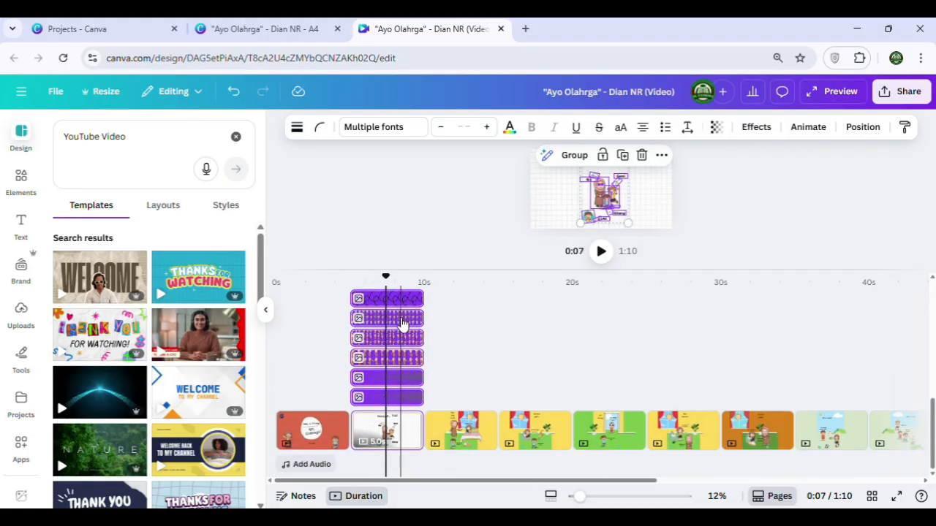
{"action": "scroll", "coordinate": [395, 345], "scroll_direction": "up", "scroll_amount": 5}
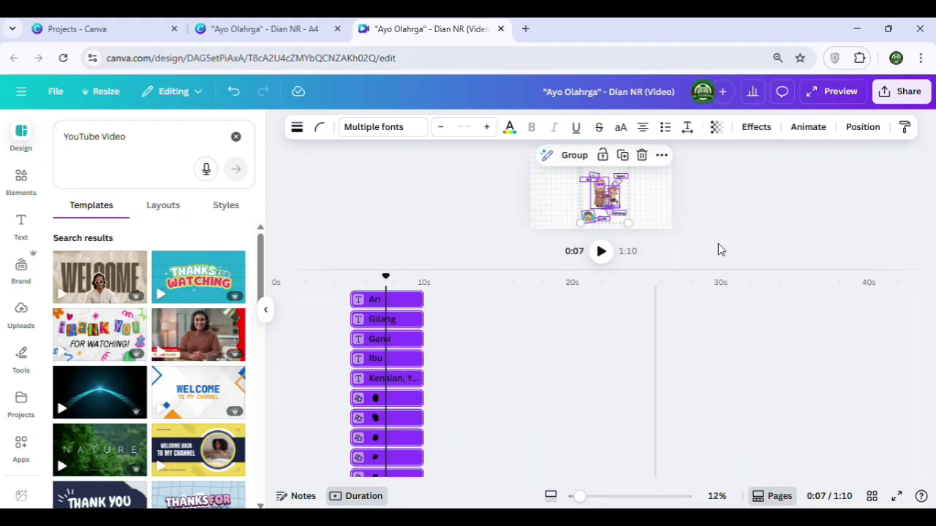
{"action": "left_click", "coordinate": [718, 250]}
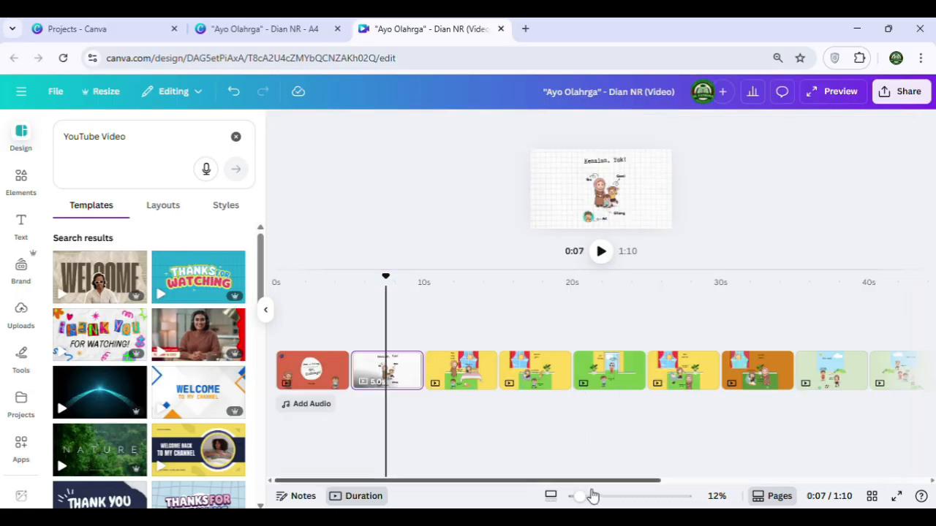
{"action": "left_click_drag", "start_coordinate": [579, 495], "coordinate": [605, 496]}
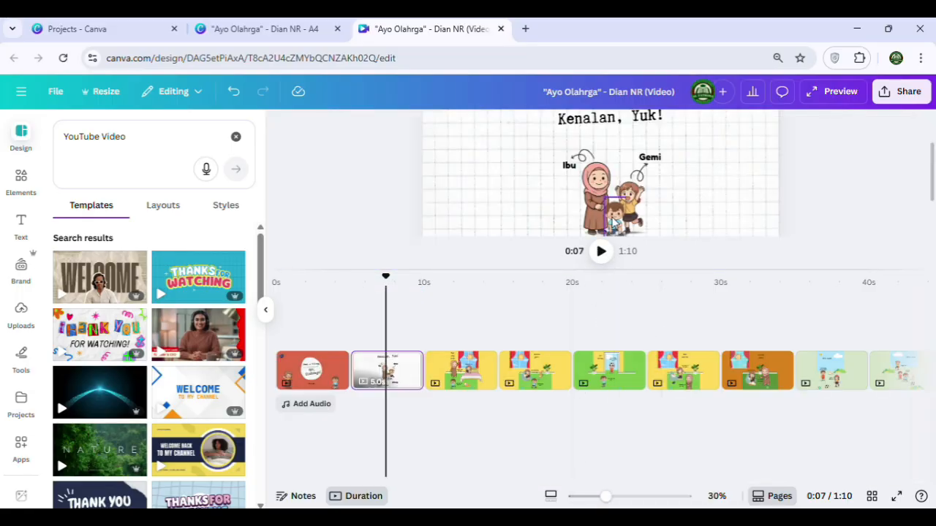
Spread out the "Kenalan, Yuk!" page with Ari at the lower left, the labelled family group at the right and the title at the left
{"action": "left_click_drag", "start_coordinate": [701, 270], "coordinate": [702, 358]}
{"action": "left_click_drag", "start_coordinate": [566, 263], "coordinate": [464, 293]}
{"action": "left_click_drag", "start_coordinate": [540, 171], "coordinate": [674, 291]}
{"action": "left_click_drag", "start_coordinate": [596, 226], "coordinate": [666, 222]}
{"action": "left_click", "coordinate": [591, 154]}
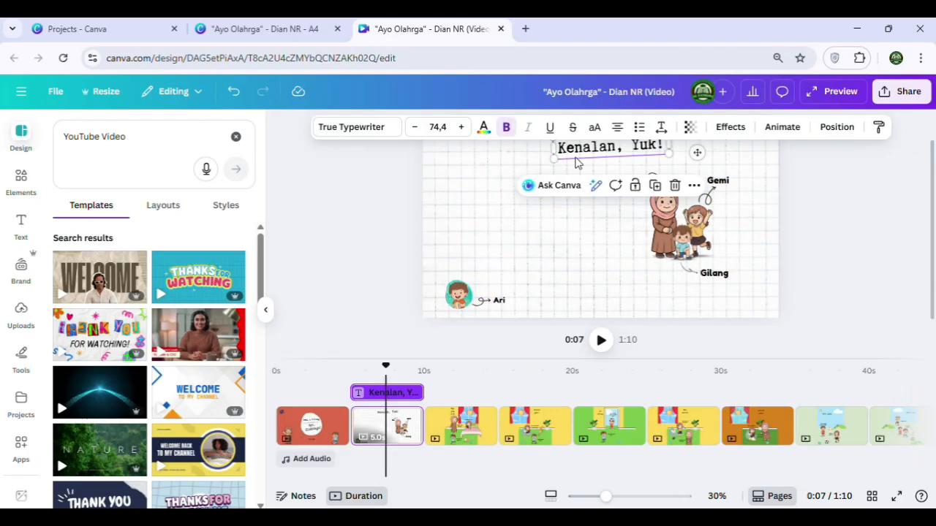
{"action": "left_click_drag", "start_coordinate": [591, 155], "coordinate": [510, 215]}
{"action": "left_click", "coordinate": [539, 309]}
Enlarge the elements of the "Kenalan, Yuk!" page together and reposition the title and the labelled family group within the page
{"action": "left_click_drag", "start_coordinate": [436, 167], "coordinate": [739, 314]}
{"action": "left_click_drag", "start_coordinate": [723, 184], "coordinate": [769, 161]}
{"action": "left_click", "coordinate": [841, 234]}
{"action": "left_click_drag", "start_coordinate": [547, 231], "coordinate": [519, 226]}
{"action": "left_click_drag", "start_coordinate": [846, 298], "coordinate": [641, 170]}
{"action": "left_click_drag", "start_coordinate": [687, 219], "coordinate": [658, 229]}
Set the playhead to the start of the page and apply an animation to the "Kenalan, Yuk!" title
{"action": "left_click", "coordinate": [520, 188]}
{"action": "left_click_drag", "start_coordinate": [386, 367], "coordinate": [351, 366]}
{"action": "left_click", "coordinate": [565, 189]}
{"action": "left_click", "coordinate": [783, 127]}
{"action": "left_click", "coordinate": [149, 206]}
Apply the Pan animation to the Ibu figure and a leftward Pan animation to the Gemi figure
{"action": "left_click", "coordinate": [658, 212]}
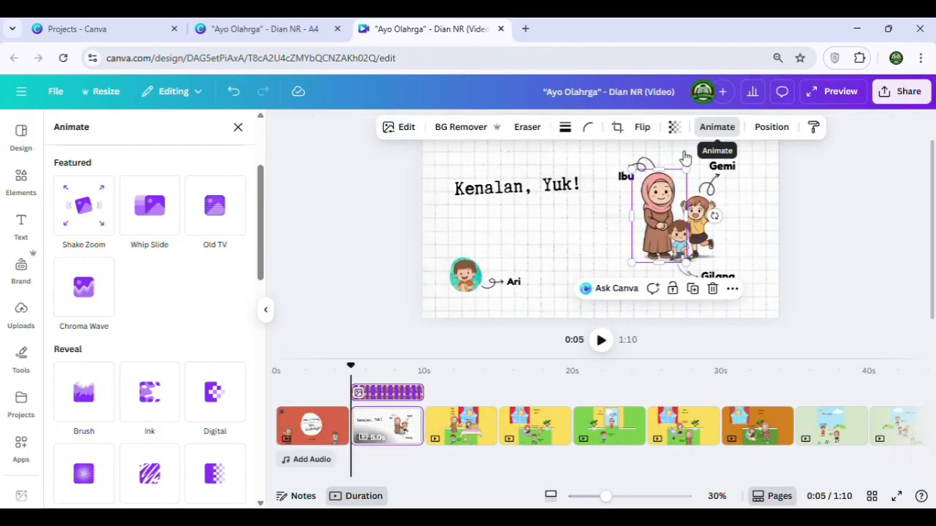
{"action": "scroll", "coordinate": [259, 309], "scroll_direction": "down", "scroll_amount": 5}
{"action": "left_click", "coordinate": [148, 212]}
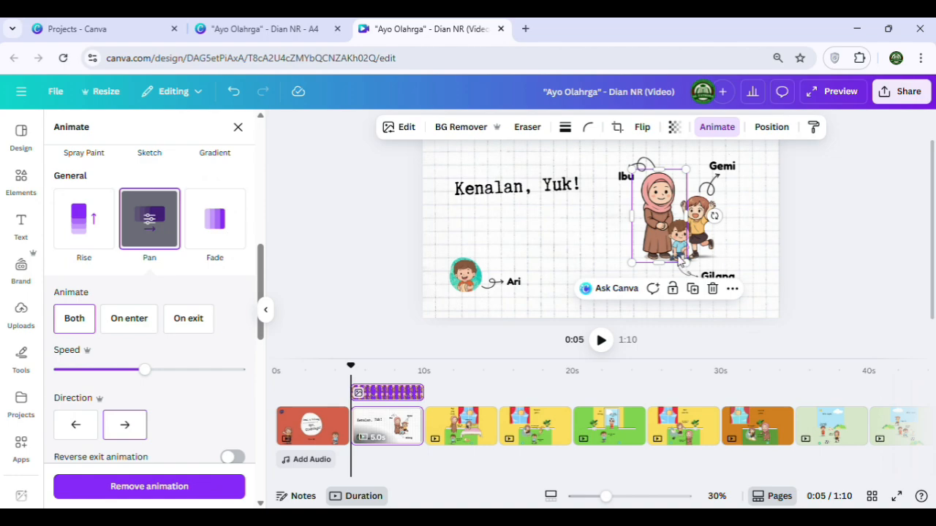
{"action": "left_click", "coordinate": [76, 426]}
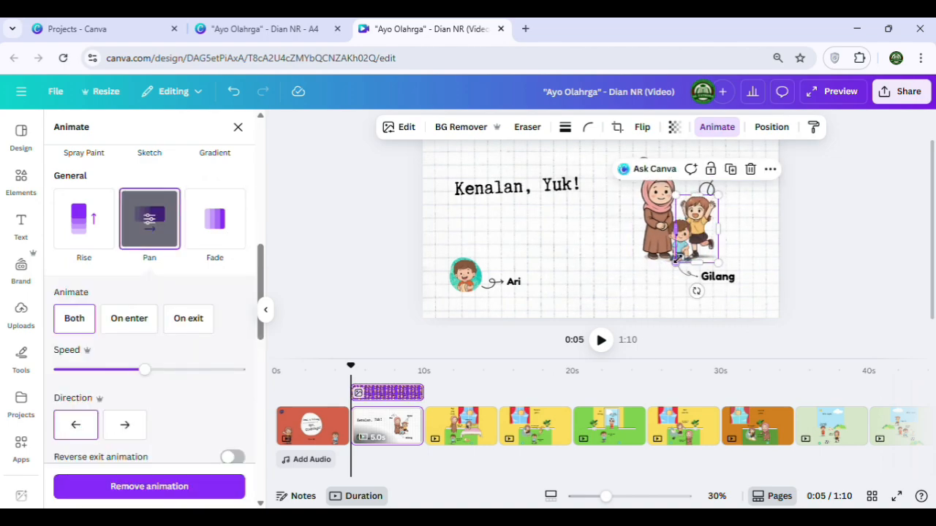
Apply the upward Rise animation to the Gilang figure, moving the Gemi figure aside to reach it and back beside the family
{"action": "left_click_drag", "start_coordinate": [713, 227], "coordinate": [743, 232]}
{"action": "left_click", "coordinate": [682, 238]}
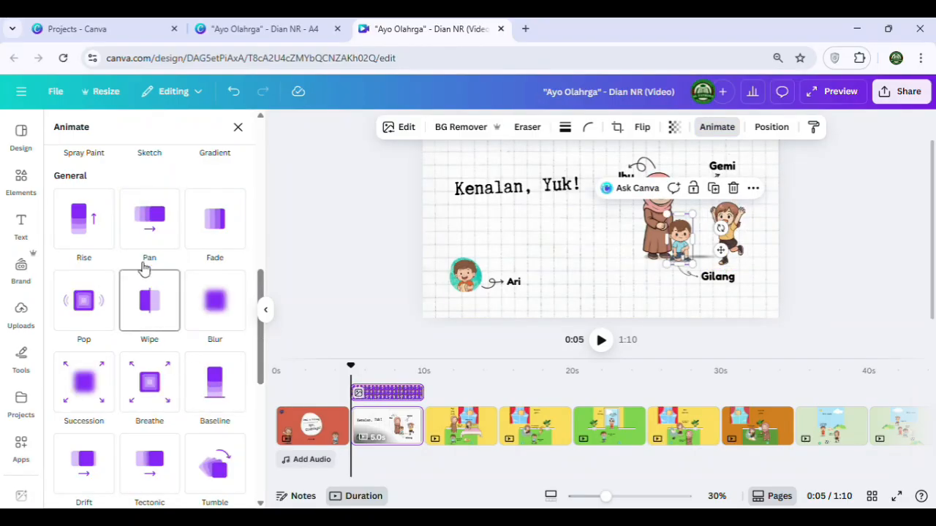
{"action": "left_click", "coordinate": [95, 241]}
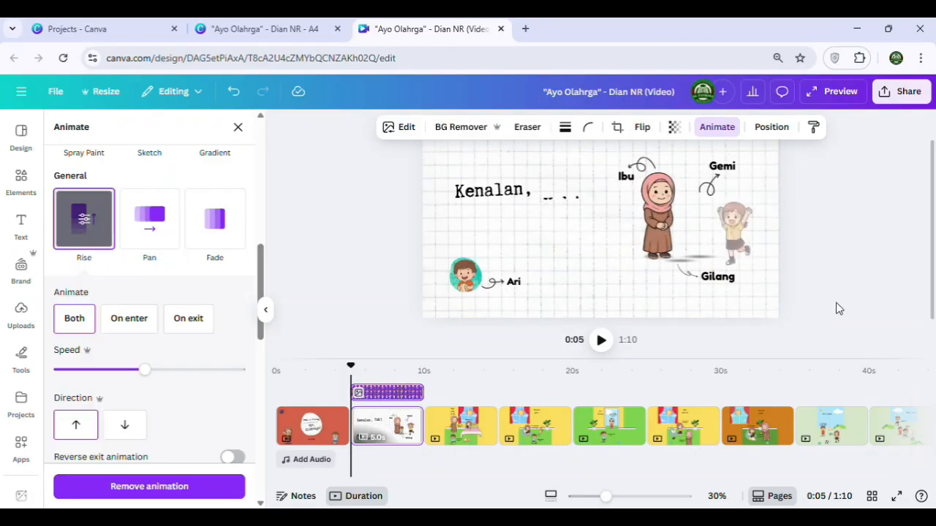
{"action": "left_click", "coordinate": [799, 256]}
{"action": "left_click", "coordinate": [827, 246]}
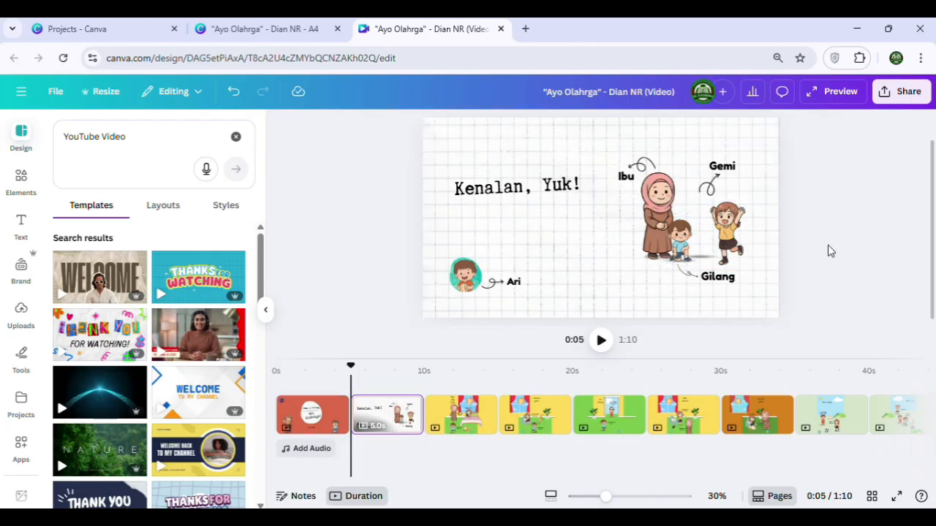
{"action": "left_click_drag", "start_coordinate": [742, 245], "coordinate": [711, 232]}
{"action": "left_click", "coordinate": [804, 251]}
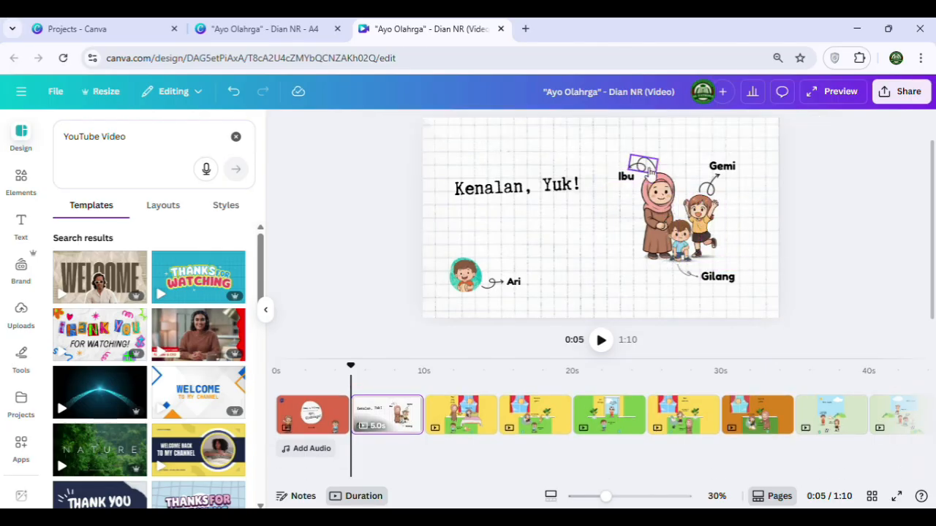
Apply the Wipe animation to the curly arrow that points to the Ibu label
{"action": "left_click", "coordinate": [650, 168]}
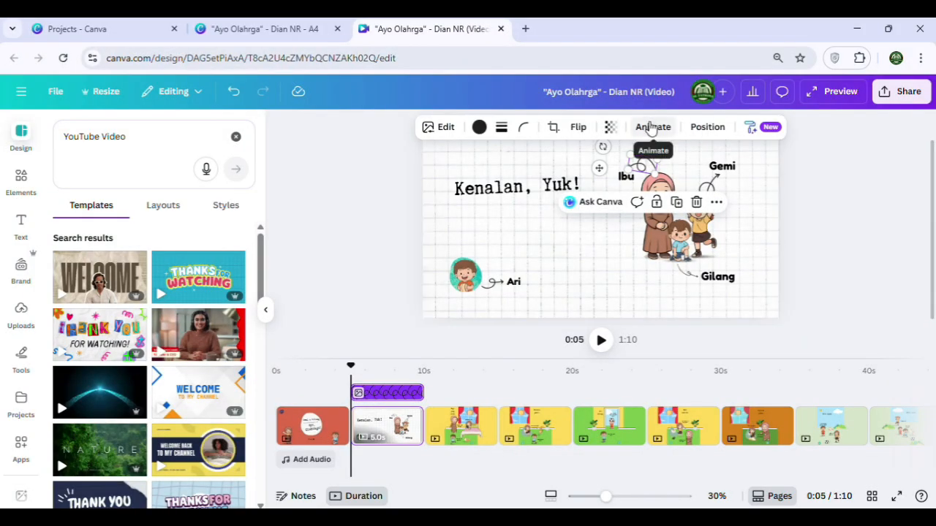
{"action": "left_click", "coordinate": [651, 128]}
{"action": "scroll", "coordinate": [153, 343], "scroll_direction": "down", "scroll_amount": 2}
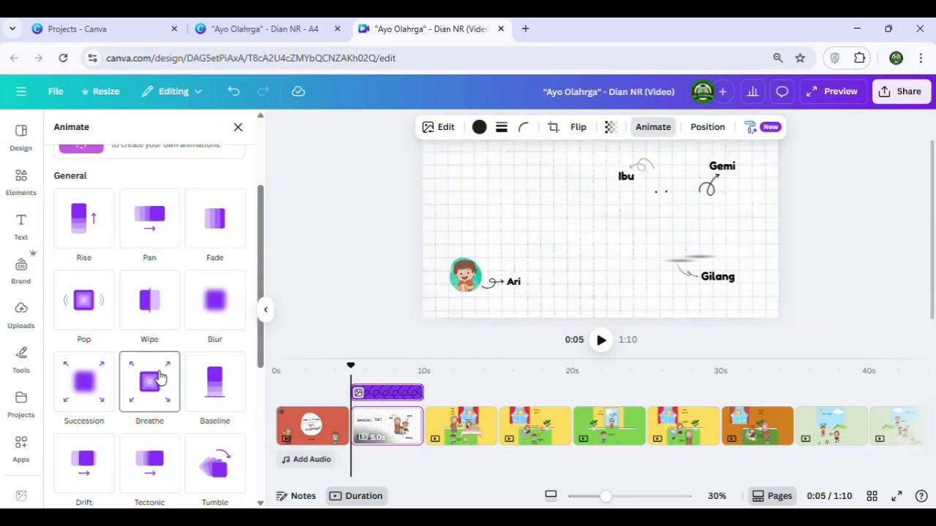
{"action": "scroll", "coordinate": [161, 376], "scroll_direction": "down", "scroll_amount": 4}
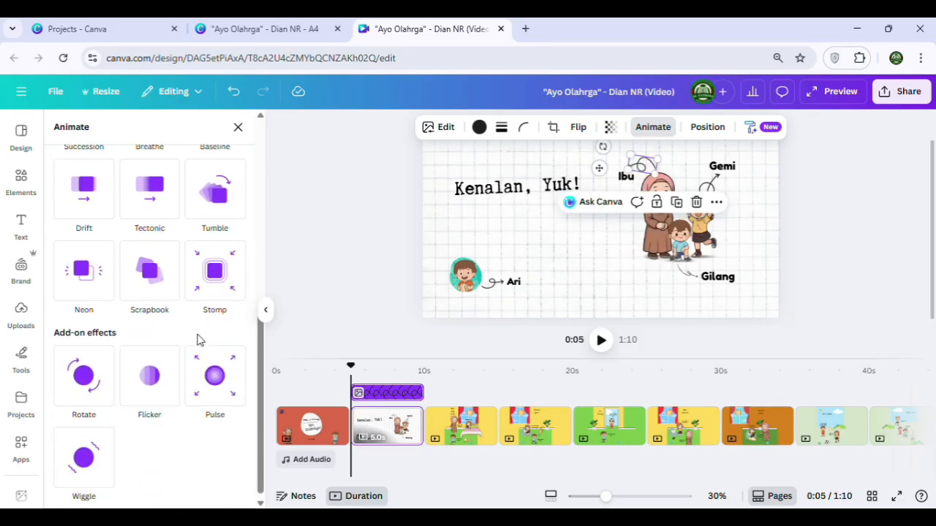
{"action": "scroll", "coordinate": [199, 339], "scroll_direction": "up", "scroll_amount": 6}
{"action": "scroll", "coordinate": [201, 336], "scroll_direction": "down", "scroll_amount": 2}
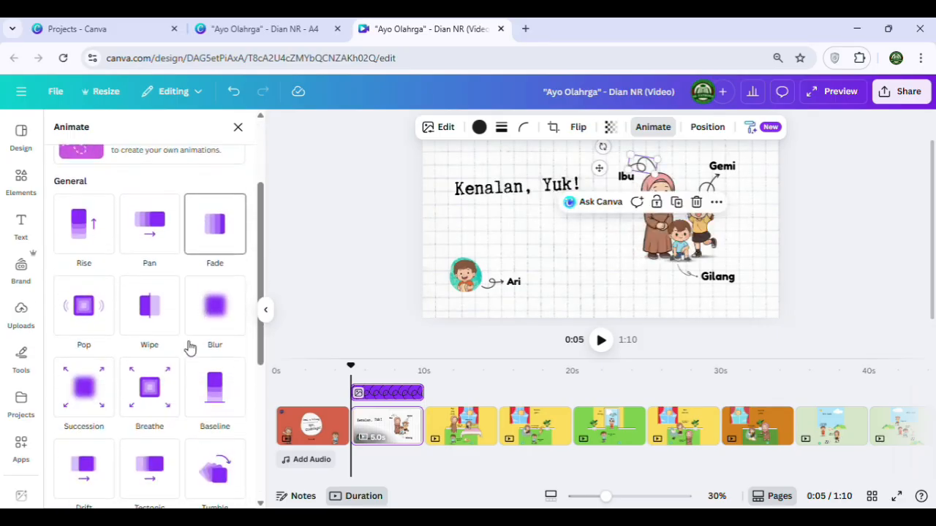
{"action": "left_click", "coordinate": [146, 310]}
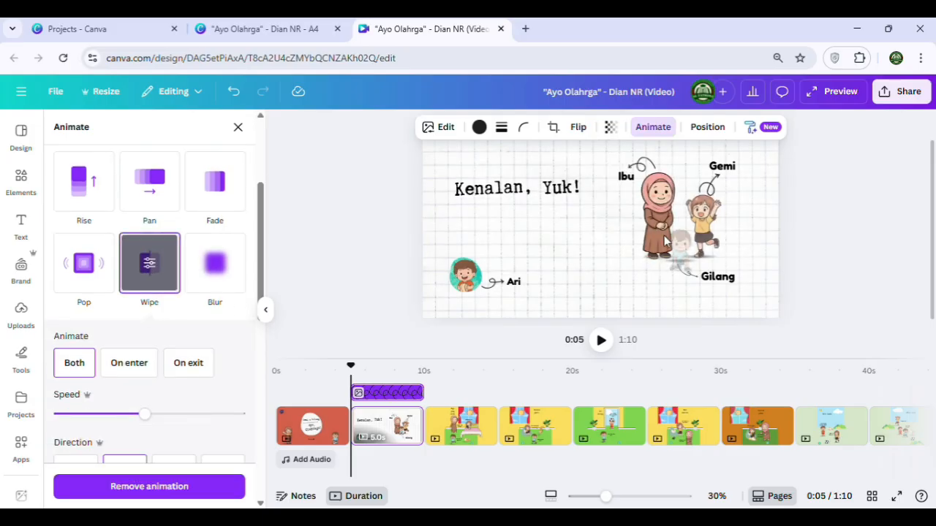
Apply the Wipe animation to the arrows for the Gemi and Gilang labels
{"action": "left_click", "coordinate": [714, 186]}
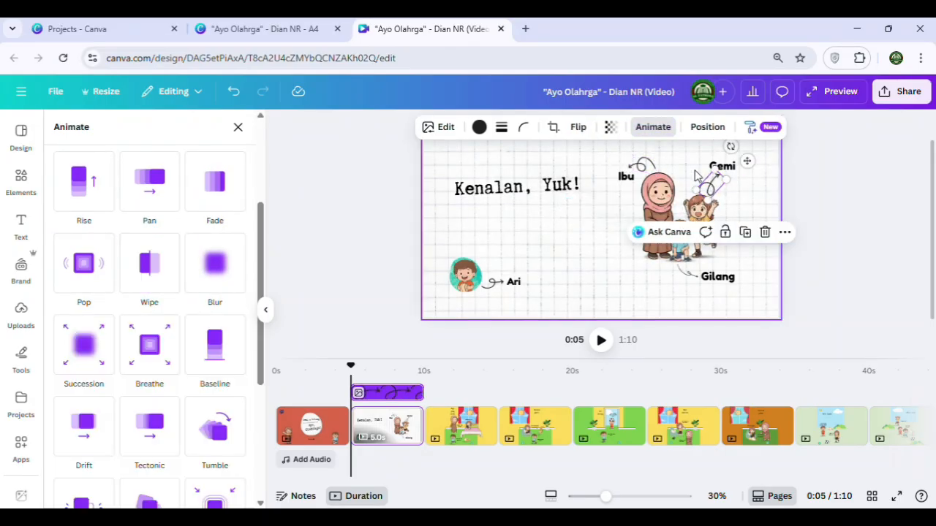
{"action": "left_click", "coordinate": [159, 262]}
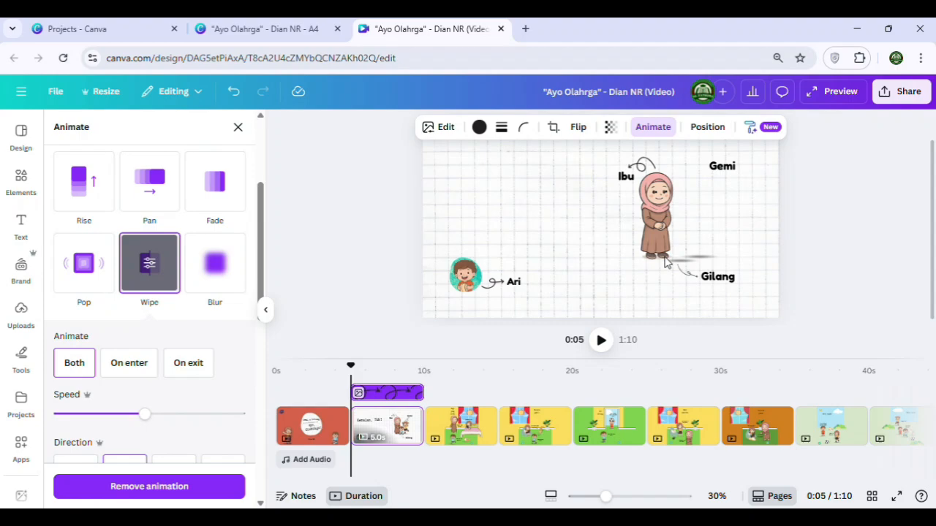
{"action": "left_click", "coordinate": [690, 277]}
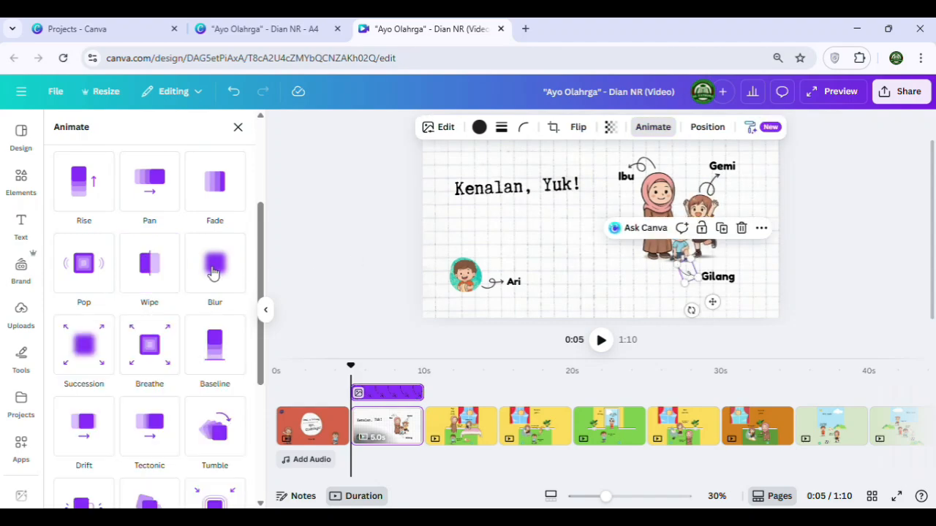
{"action": "left_click", "coordinate": [148, 277]}
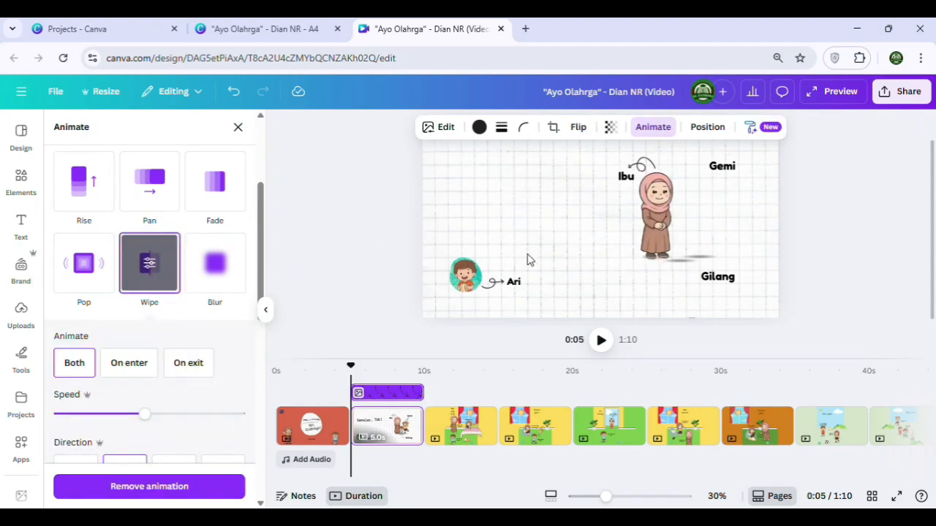
Apply the Wipe animation to the curly arrow pointing to the Ari label, and dismiss the WhatsApp notification
{"action": "left_click", "coordinate": [497, 281]}
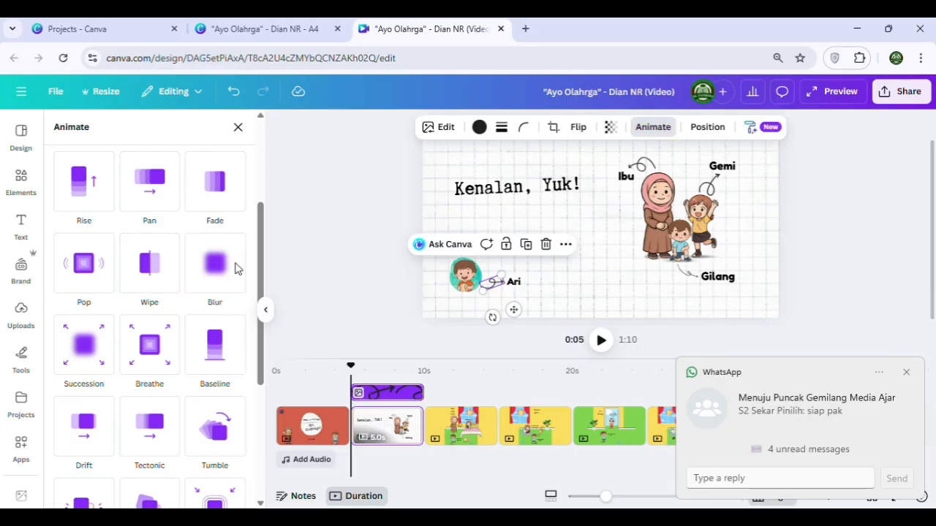
{"action": "left_click", "coordinate": [133, 276]}
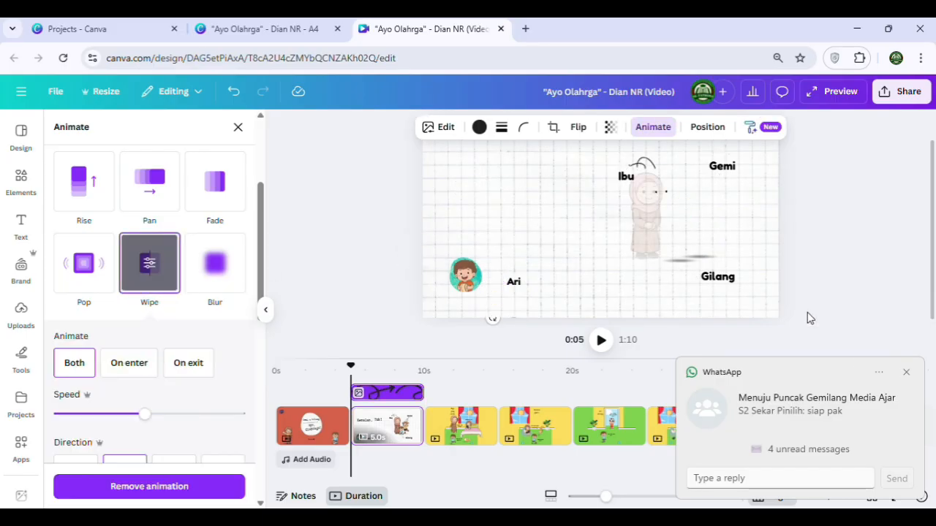
{"action": "left_click", "coordinate": [906, 373]}
{"action": "left_click", "coordinate": [804, 241]}
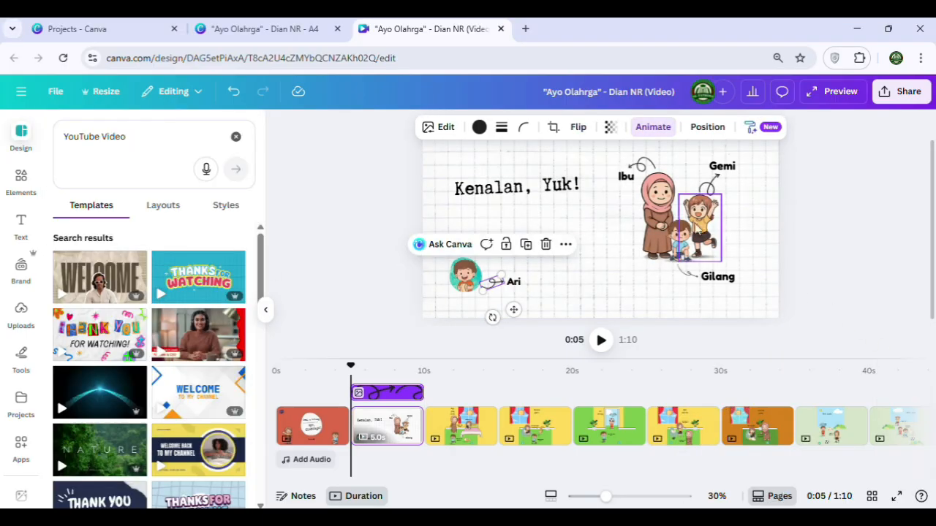
Apply the Shift text animation to the Ibu, Gemi, Gilang and Ari name labels
{"action": "left_click", "coordinate": [625, 181]}
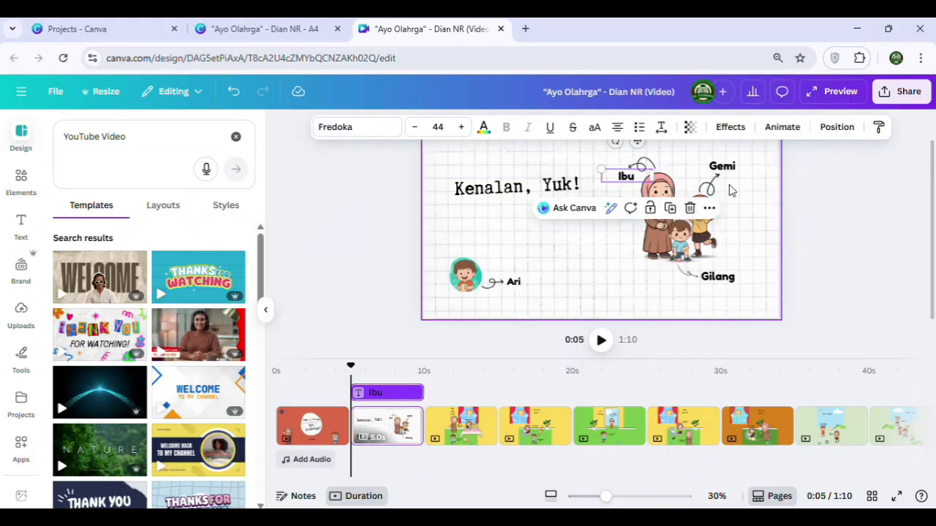
{"action": "left_click", "coordinate": [776, 128]}
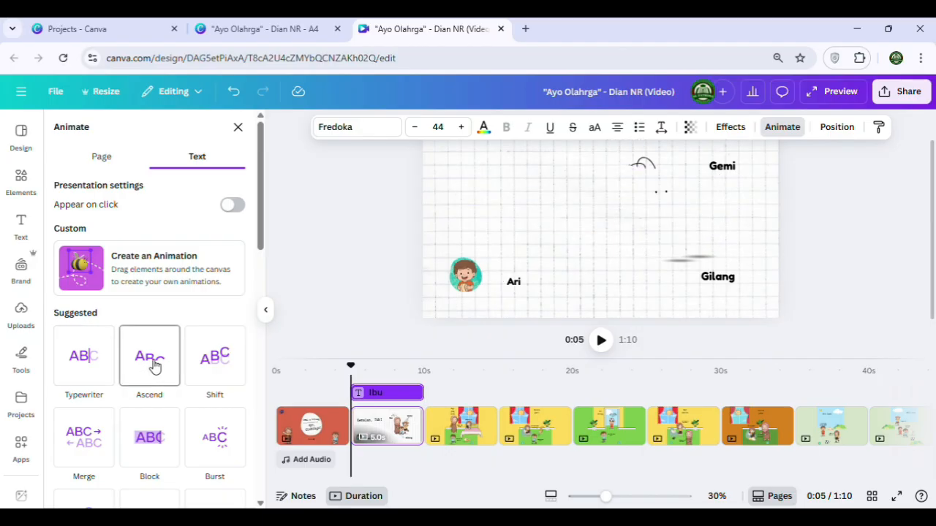
{"action": "left_click", "coordinate": [212, 365]}
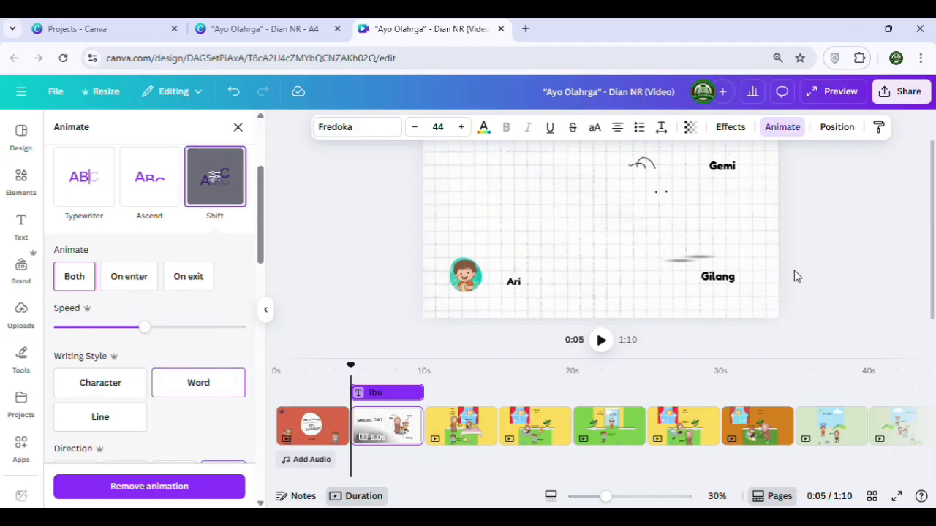
{"action": "left_click", "coordinate": [727, 168]}
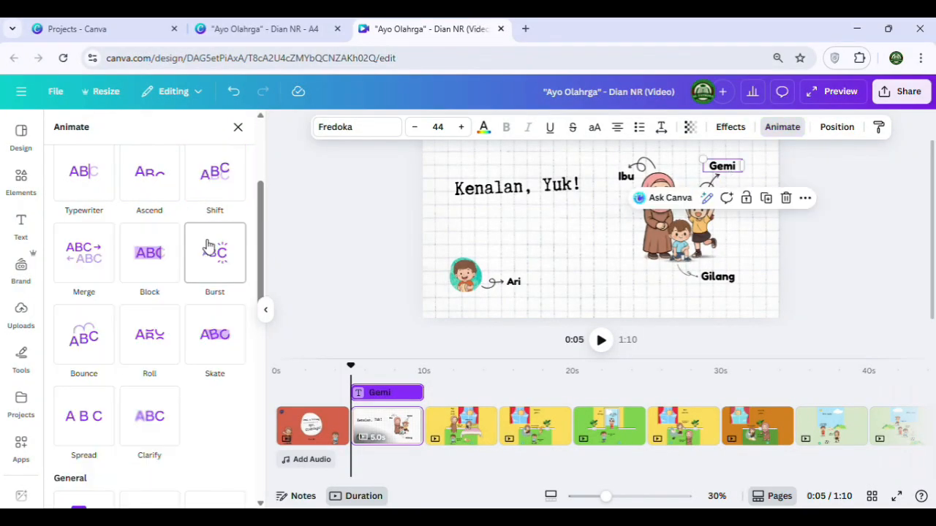
{"action": "left_click", "coordinate": [215, 191]}
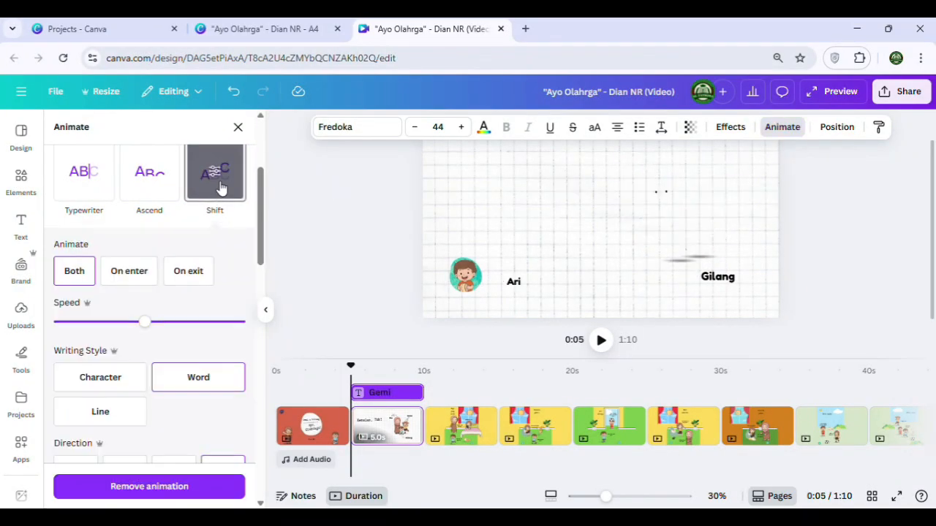
{"action": "left_click", "coordinate": [717, 277]}
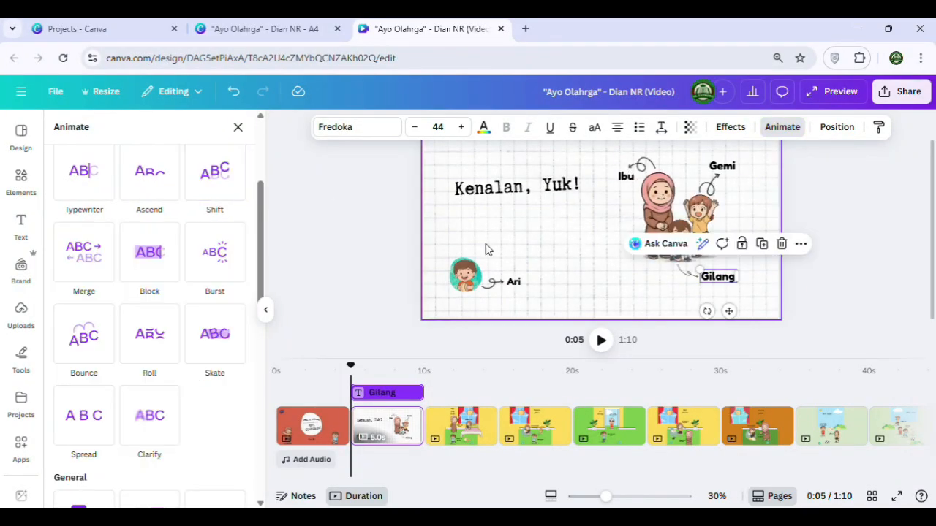
{"action": "left_click", "coordinate": [214, 173]}
{"action": "left_click", "coordinate": [519, 287]}
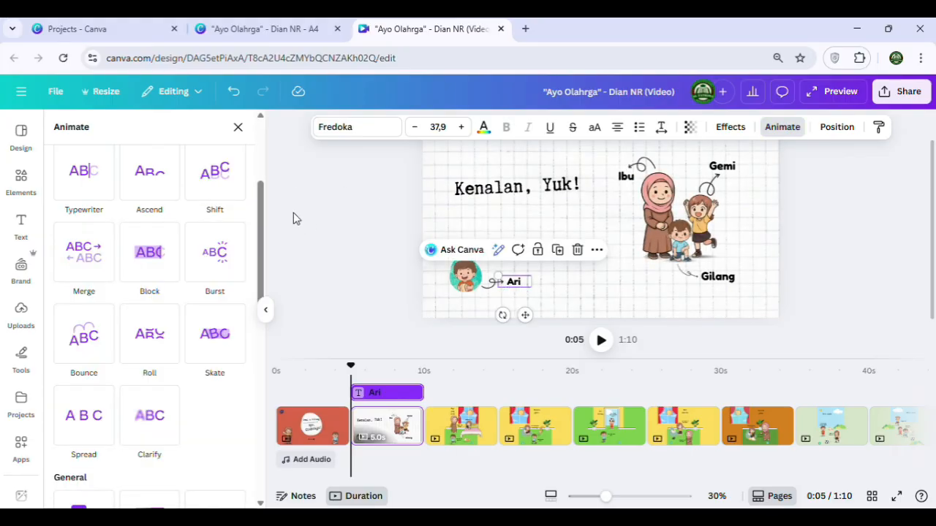
{"action": "left_click", "coordinate": [211, 189]}
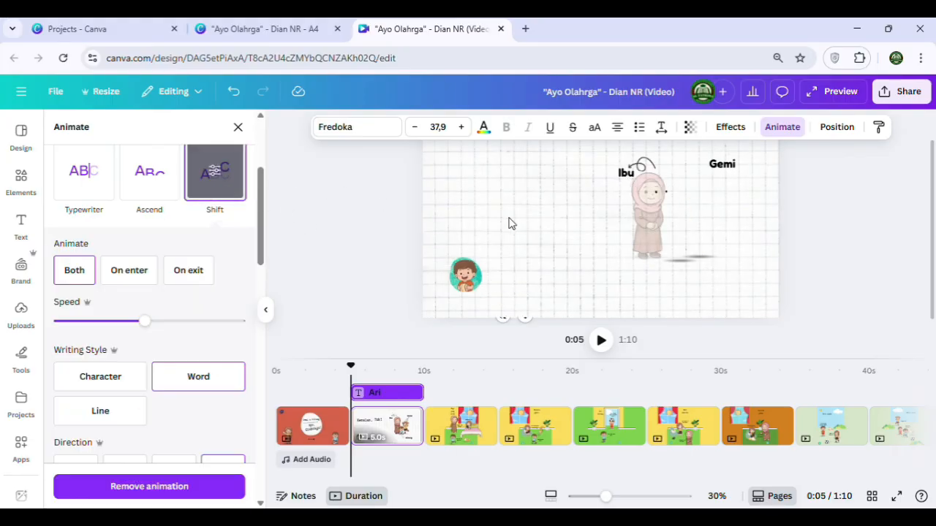
Apply the Pop animation to the round Ari portrait and deselect it
{"action": "left_click", "coordinate": [468, 278]}
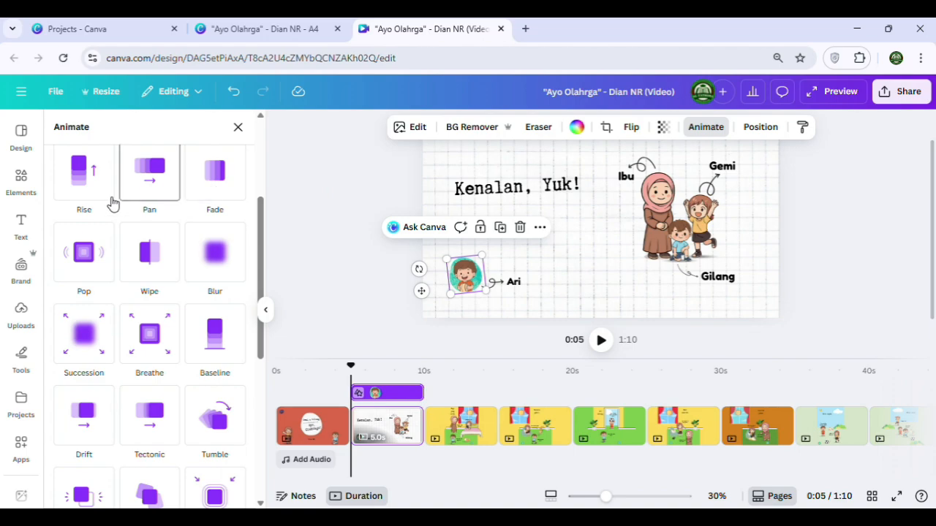
{"action": "left_click", "coordinate": [84, 257]}
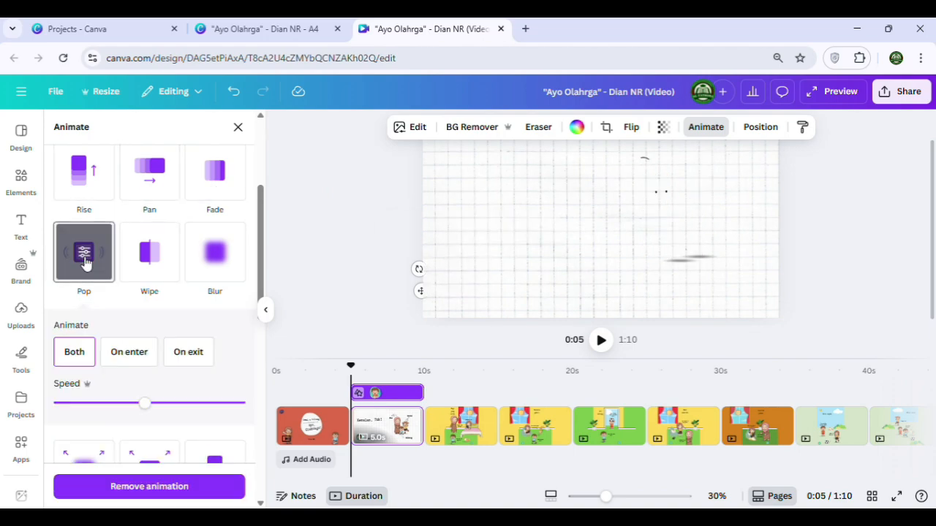
{"action": "left_click", "coordinate": [820, 235]}
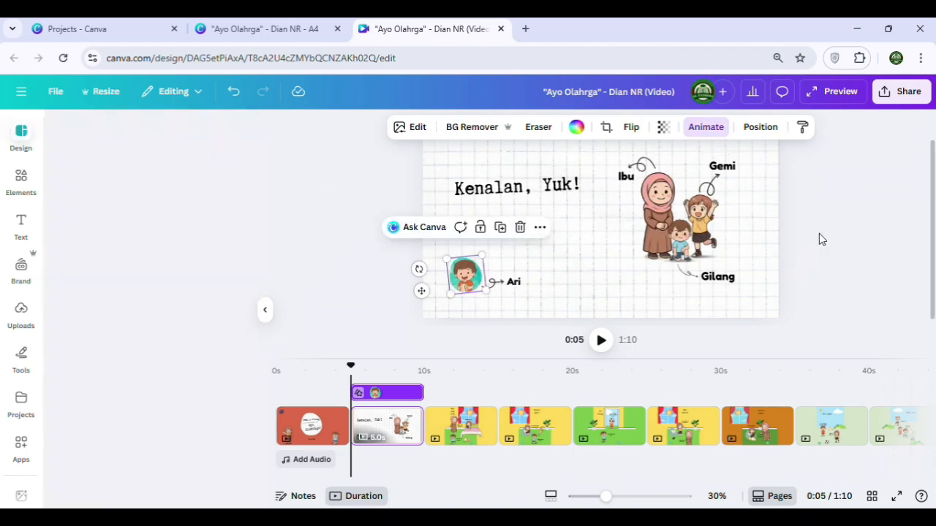
Play the "Kenalan, Yuk!" page to preview its animations, and return the playhead to the page's start
{"action": "left_click", "coordinate": [602, 351]}
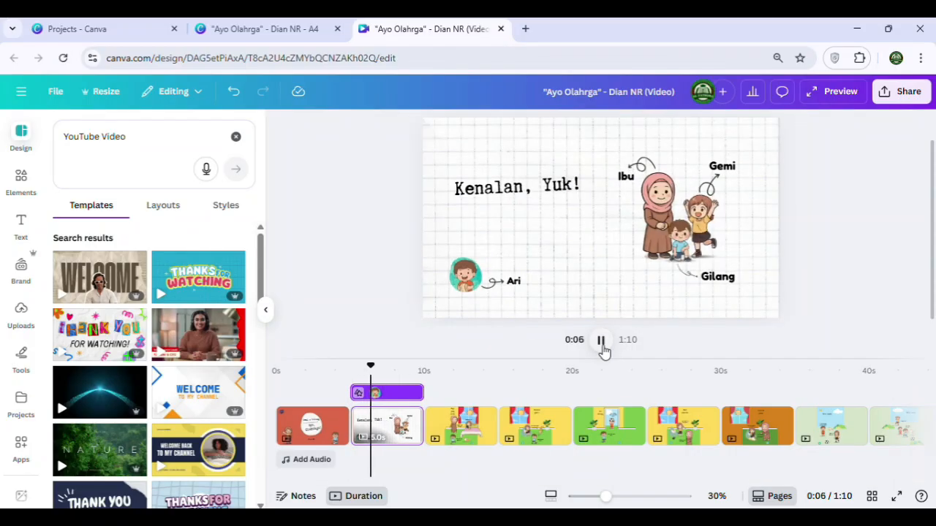
{"action": "left_click", "coordinate": [601, 344]}
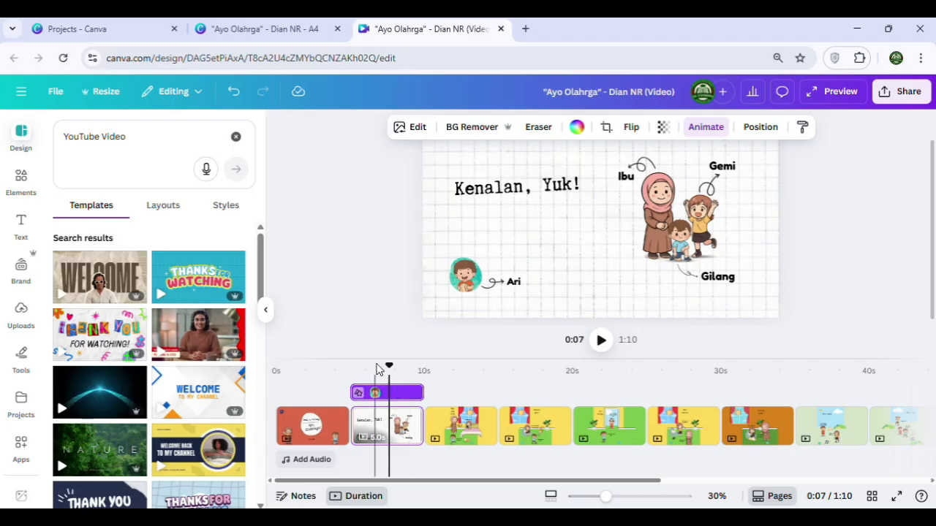
{"action": "left_click_drag", "start_coordinate": [389, 366], "coordinate": [351, 363]}
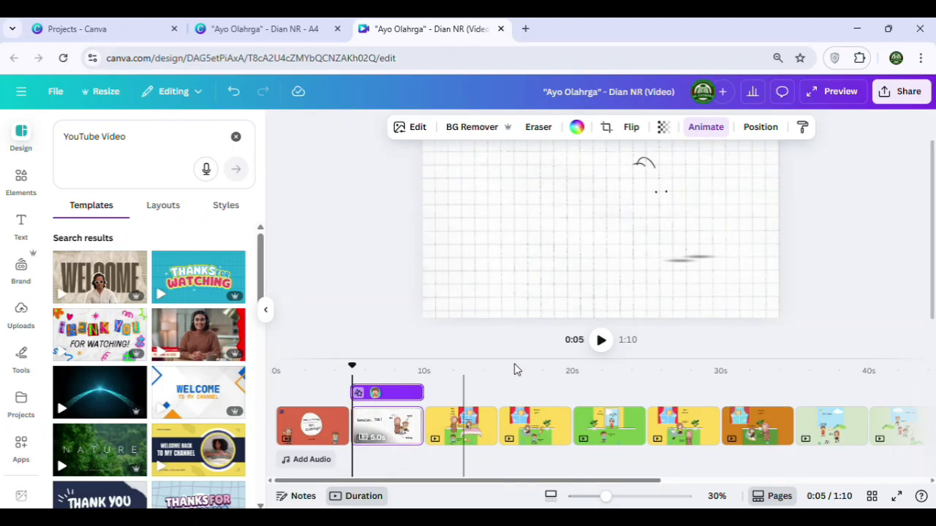
{"action": "left_click_drag", "start_coordinate": [516, 358], "coordinate": [514, 249]}
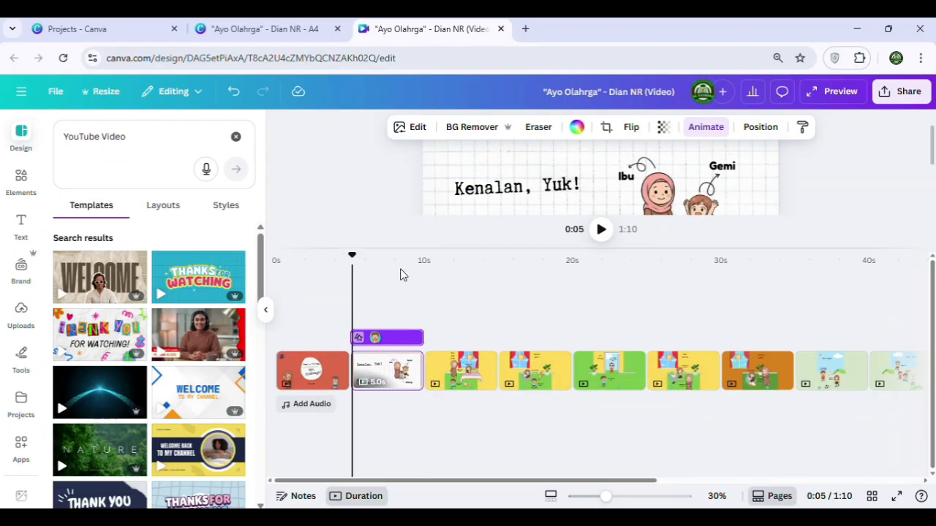
{"action": "left_click", "coordinate": [415, 280]}
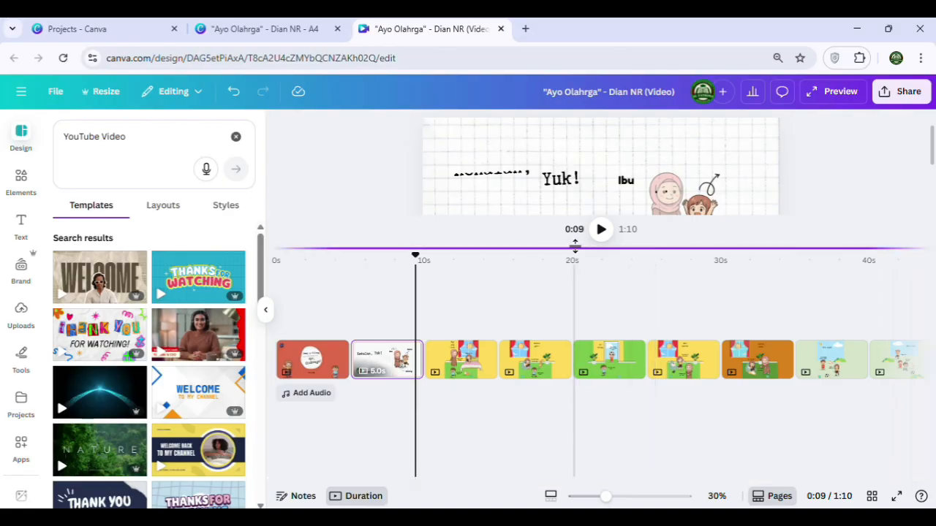
{"action": "left_click_drag", "start_coordinate": [573, 256], "coordinate": [562, 351]}
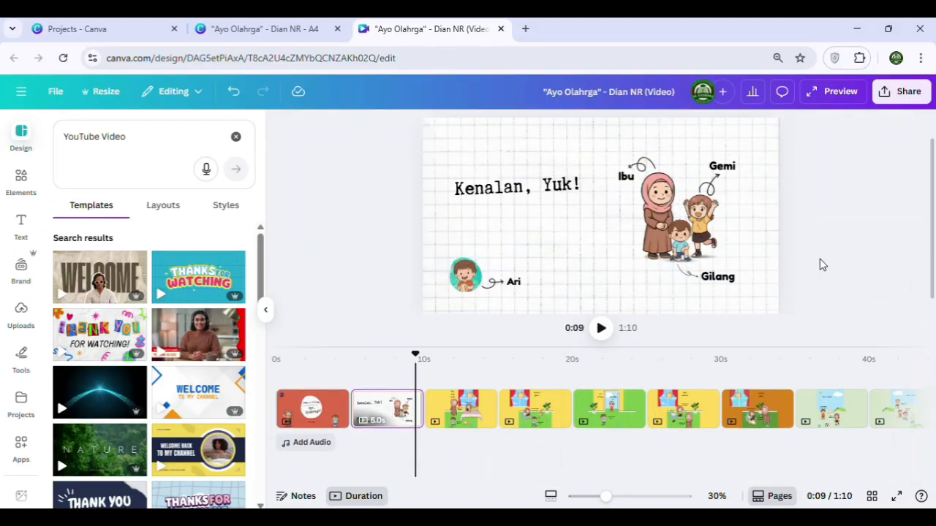
Place the playhead near the end of the "Kenalan, Yuk!" page and select all its elements to list their timeline tracks
{"action": "left_click", "coordinate": [654, 187]}
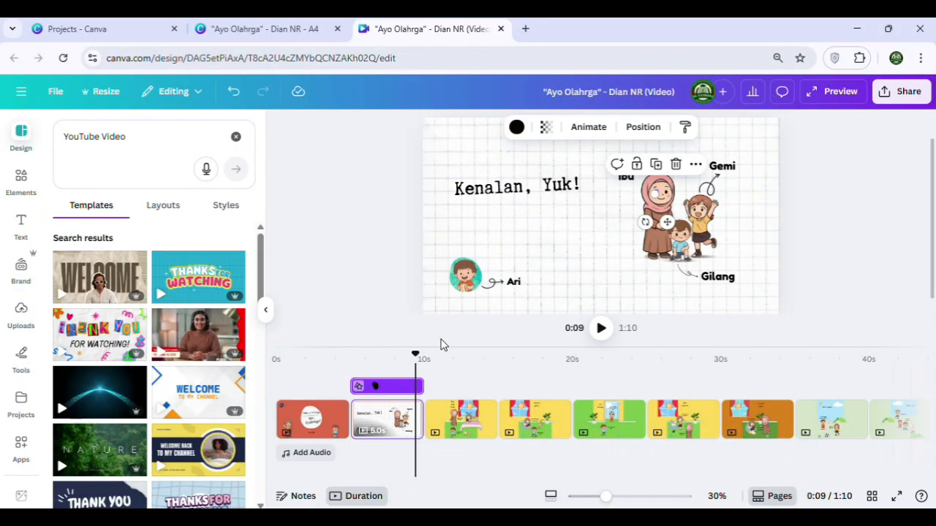
{"action": "scroll", "coordinate": [534, 294], "scroll_direction": "up", "scroll_amount": 1}
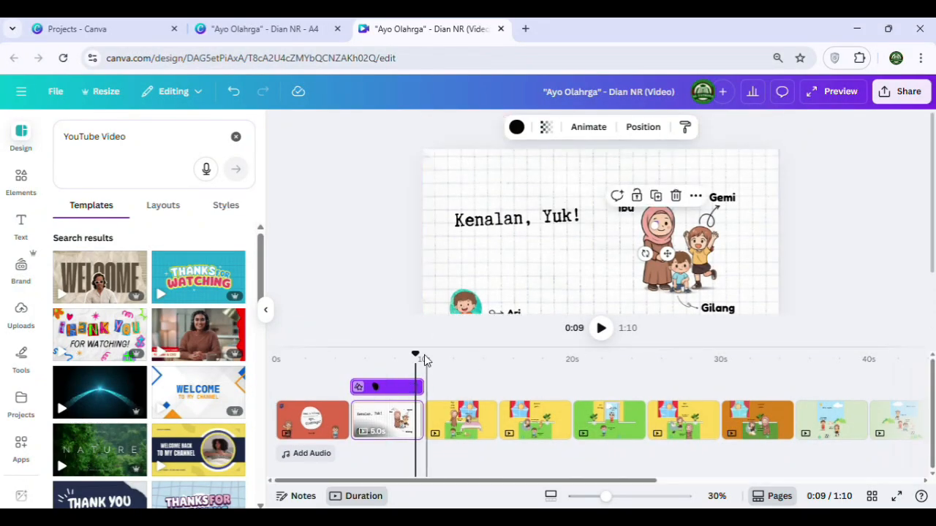
{"action": "left_click", "coordinate": [405, 359]}
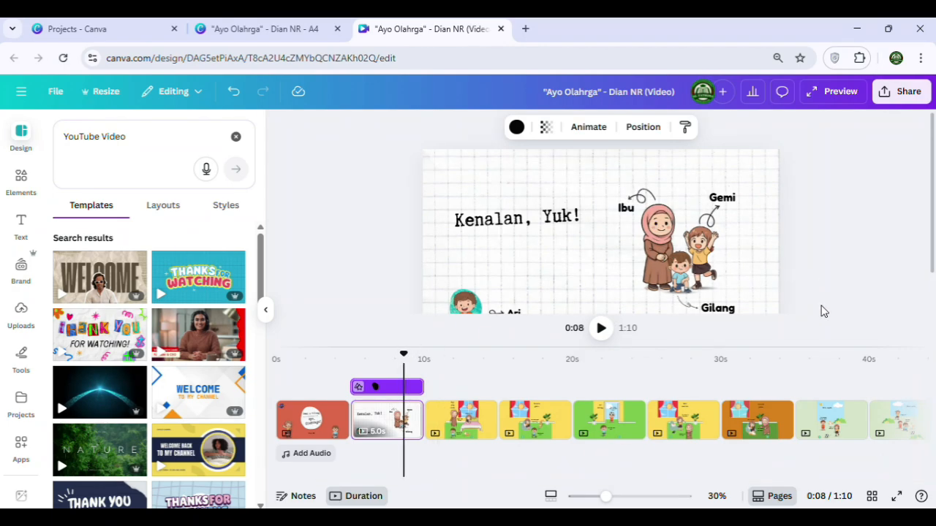
{"action": "left_click", "coordinate": [401, 185]}
{"action": "scroll", "coordinate": [735, 288], "scroll_direction": "down", "scroll_amount": 1}
{"action": "left_click_drag", "start_coordinate": [837, 297], "coordinate": [399, 144]}
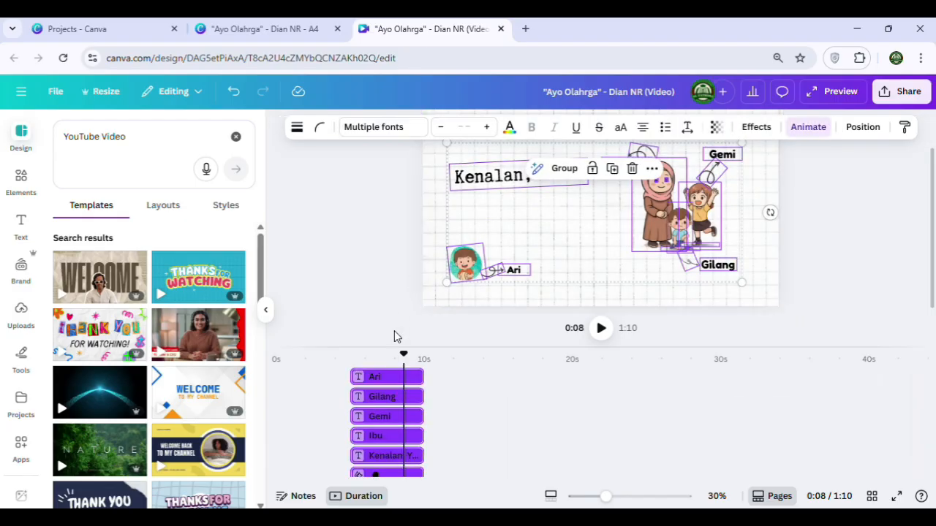
{"action": "scroll", "coordinate": [381, 455], "scroll_direction": "down", "scroll_amount": 5}
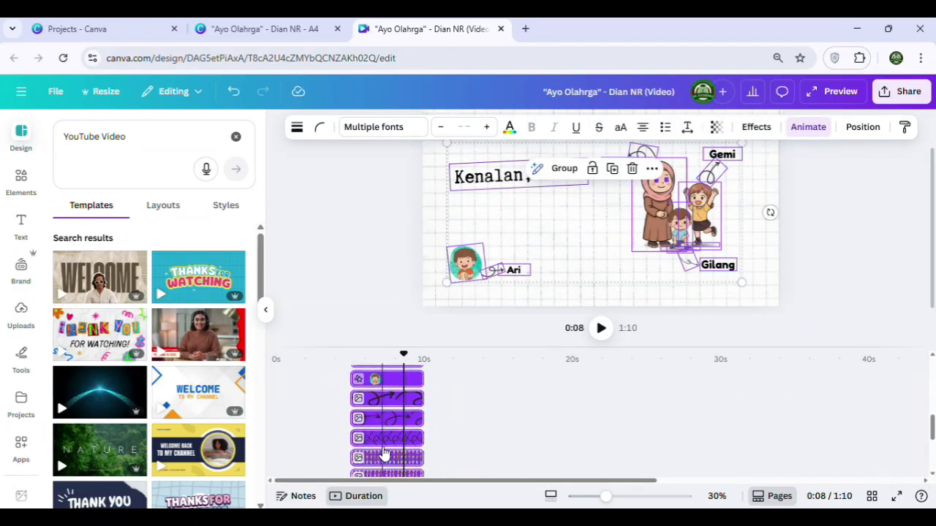
{"action": "scroll", "coordinate": [385, 446], "scroll_direction": "up", "scroll_amount": 3}
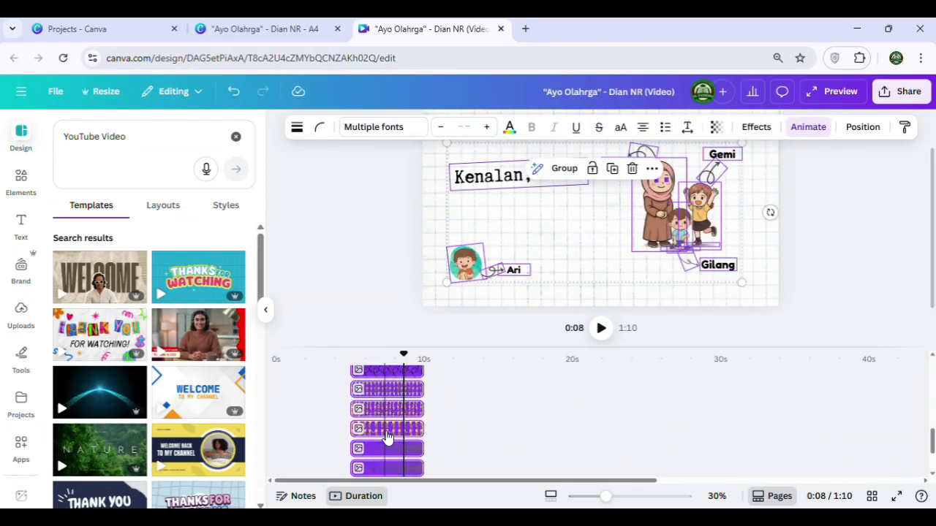
Stagger the timeline starts by delaying the Gemi figure slightly, the Gilang figure a bit more and the Ari portrait the most
{"action": "left_click", "coordinate": [393, 434]}
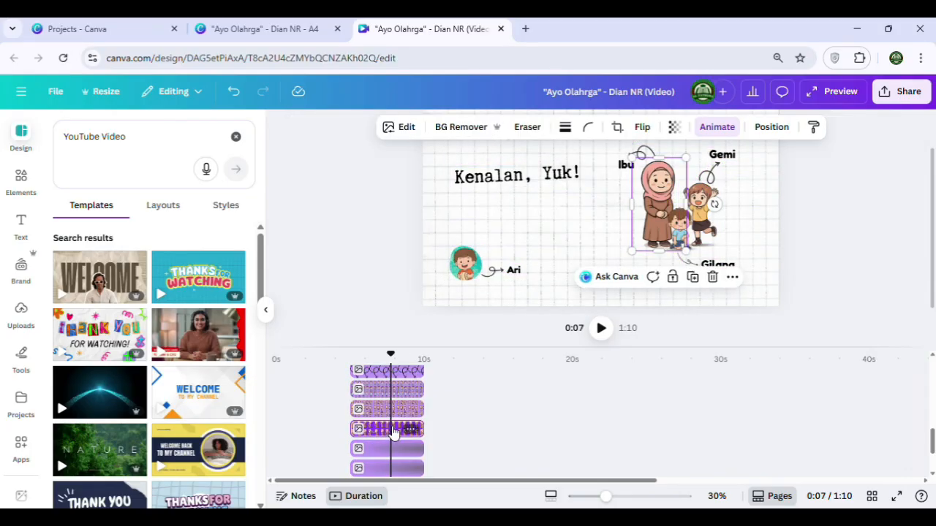
{"action": "left_click", "coordinate": [378, 411]}
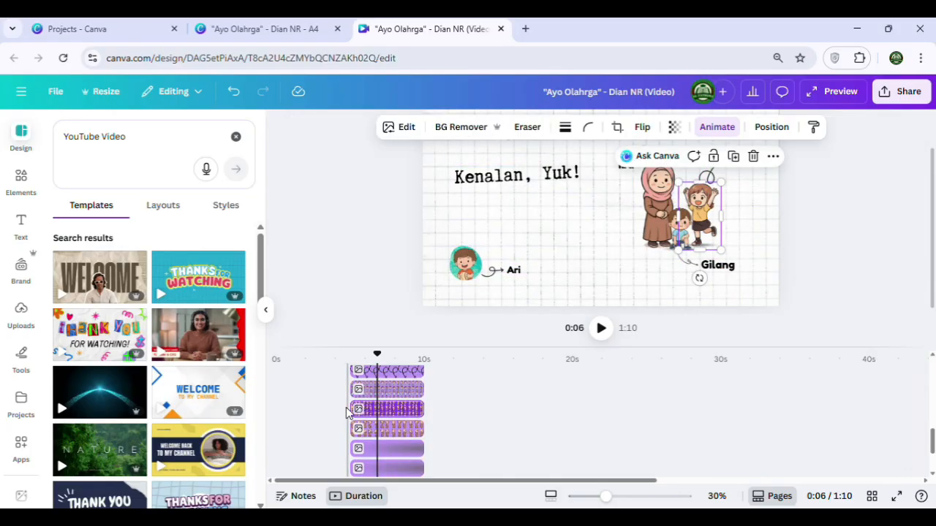
{"action": "left_click_drag", "start_coordinate": [354, 410], "coordinate": [372, 395]}
{"action": "scroll", "coordinate": [372, 424], "scroll_direction": "up", "scroll_amount": 3}
{"action": "left_click_drag", "start_coordinate": [352, 378], "coordinate": [382, 395]}
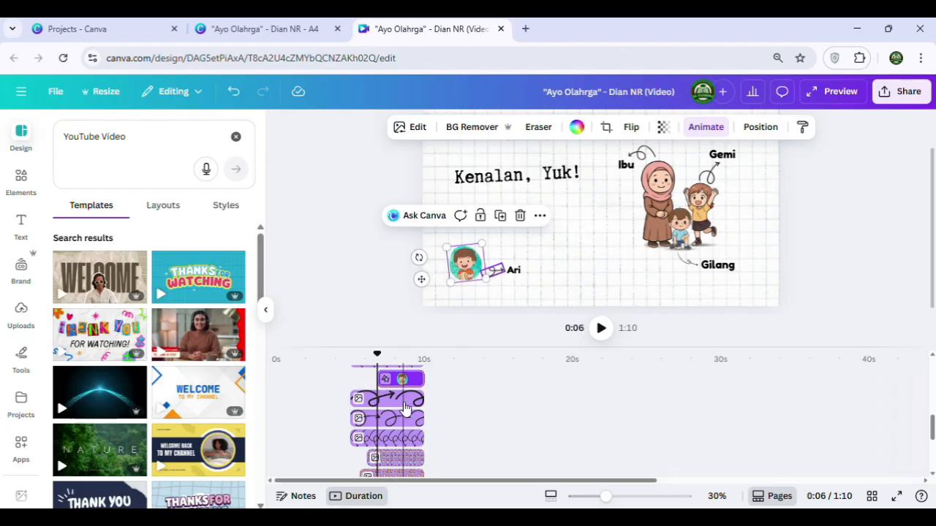
Delay the start of the "Ibu" label on the timeline slightly past the start of the "Kenalan, Yuk!" page
{"action": "scroll", "coordinate": [391, 424], "scroll_direction": "down", "scroll_amount": 2}
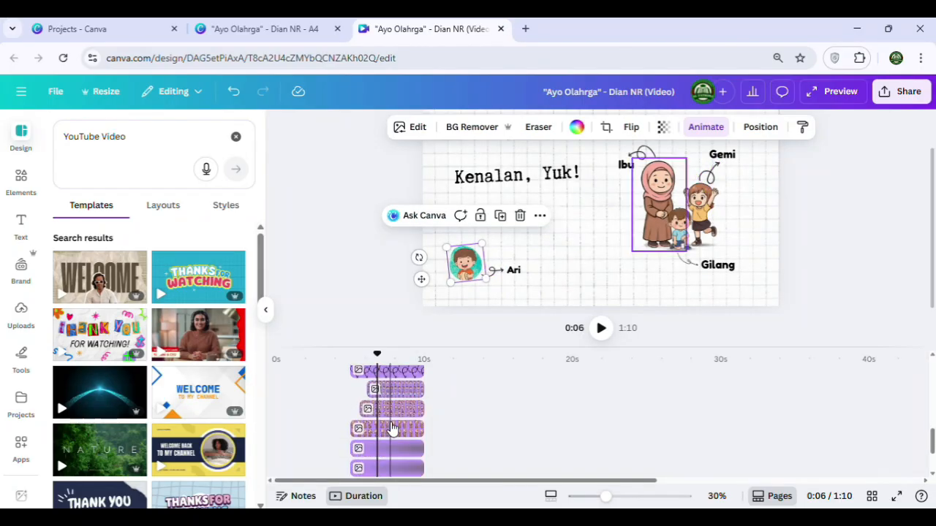
{"action": "scroll", "coordinate": [391, 429], "scroll_direction": "down", "scroll_amount": 3}
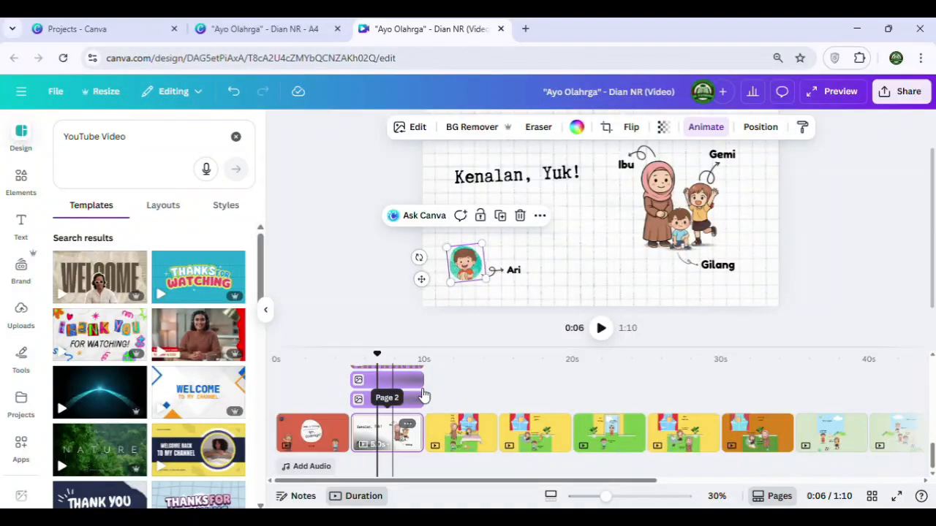
{"action": "left_click", "coordinate": [648, 152]}
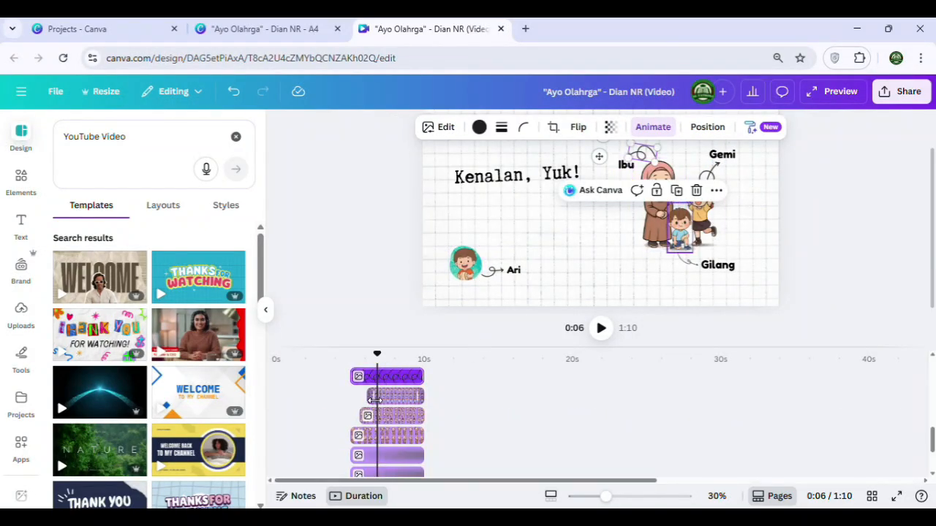
{"action": "scroll", "coordinate": [375, 387], "scroll_direction": "up", "scroll_amount": 2}
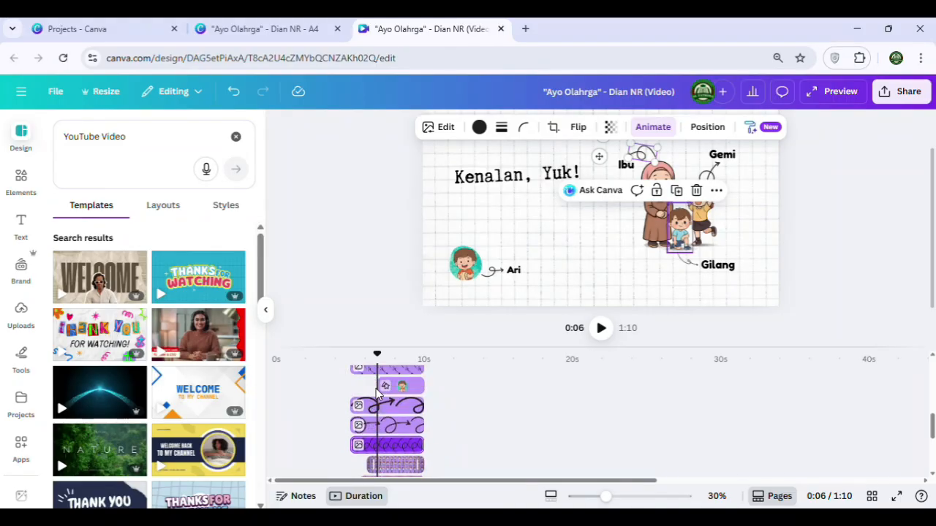
{"action": "left_click", "coordinate": [623, 163]}
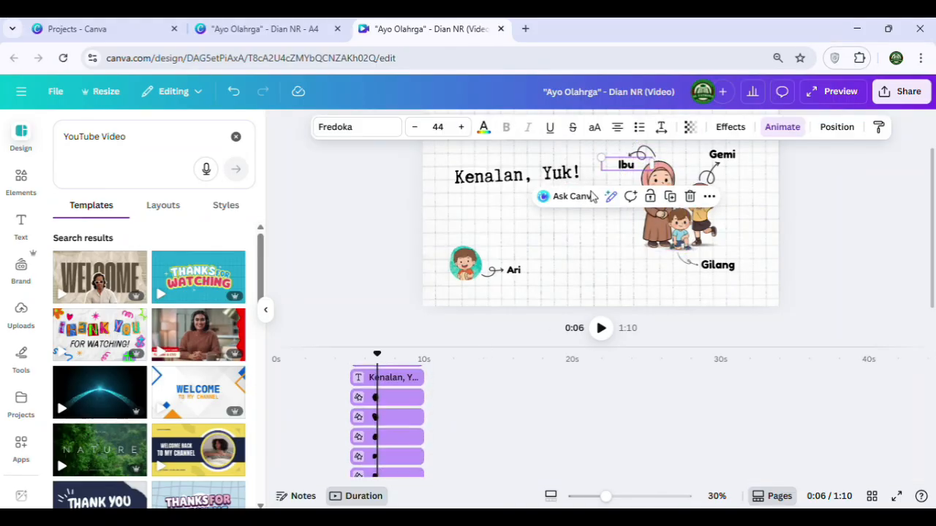
{"action": "left_click_drag", "start_coordinate": [356, 376], "coordinate": [363, 376]}
Delay the timeline starts of Gemi's curly arrow and the "Gemi" label so both come in after the "Ibu" label
{"action": "left_click", "coordinate": [711, 177]}
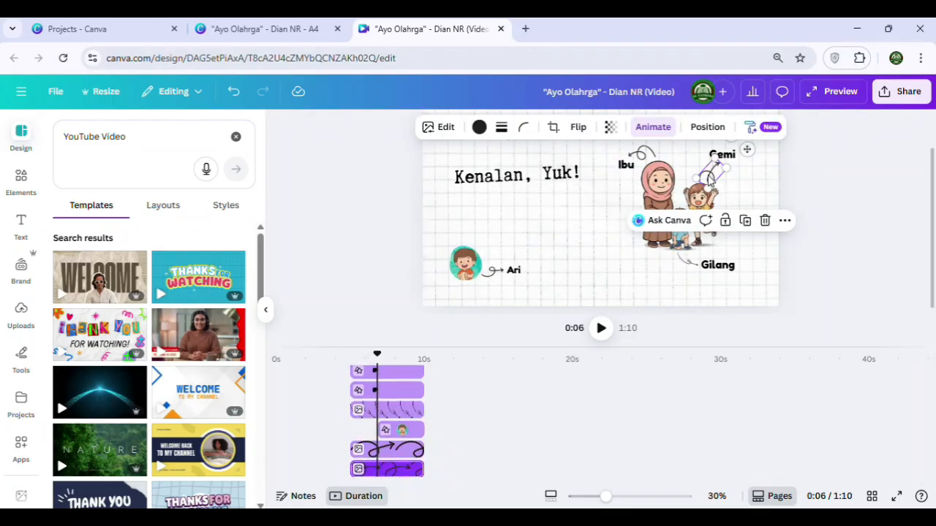
{"action": "scroll", "coordinate": [398, 464], "scroll_direction": "down", "scroll_amount": 1}
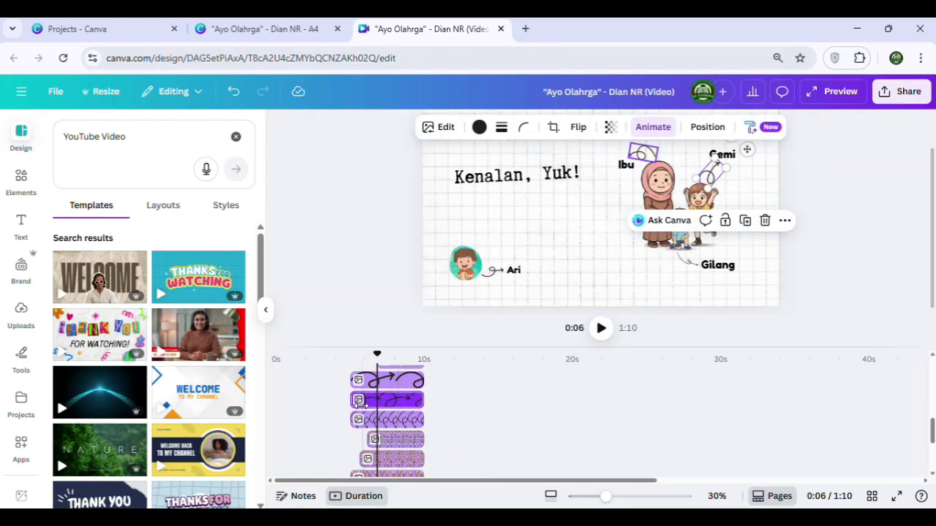
{"action": "left_click_drag", "start_coordinate": [357, 400], "coordinate": [363, 402]}
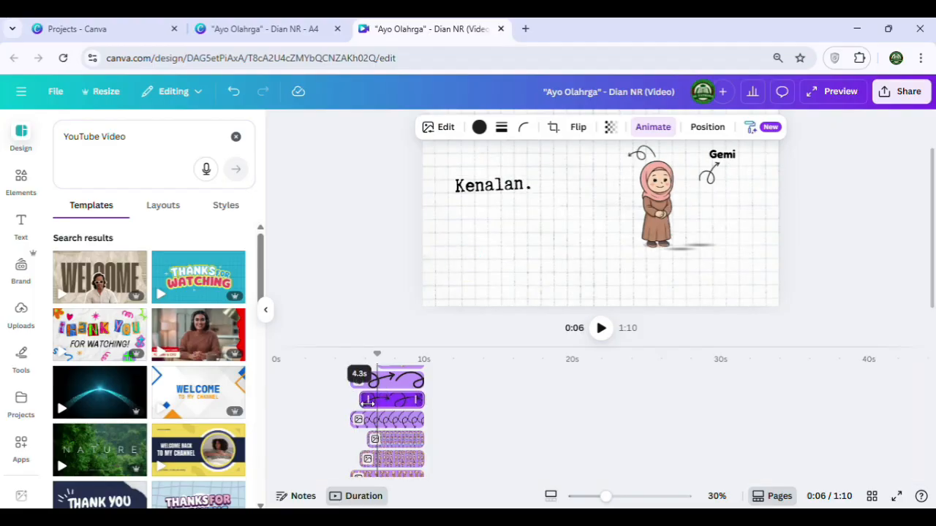
{"action": "left_click_drag", "start_coordinate": [368, 401], "coordinate": [371, 401]}
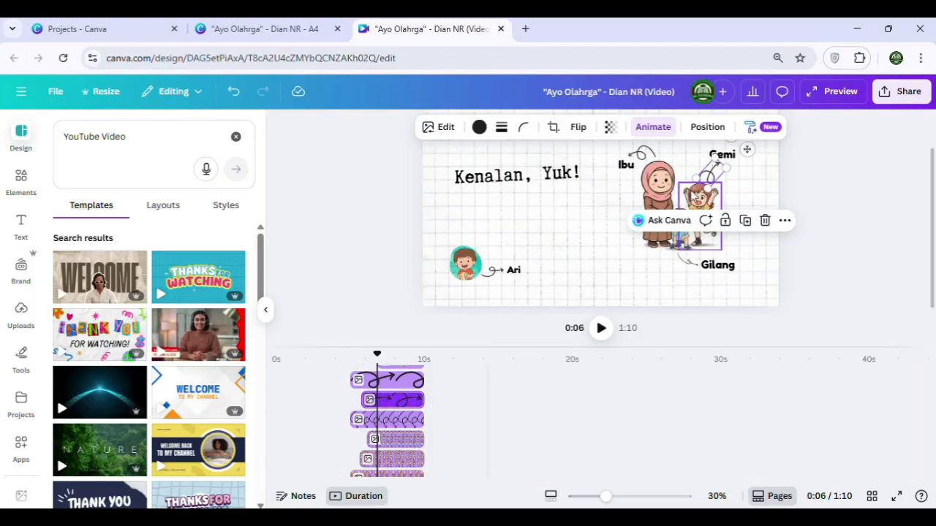
{"action": "left_click", "coordinate": [731, 159]}
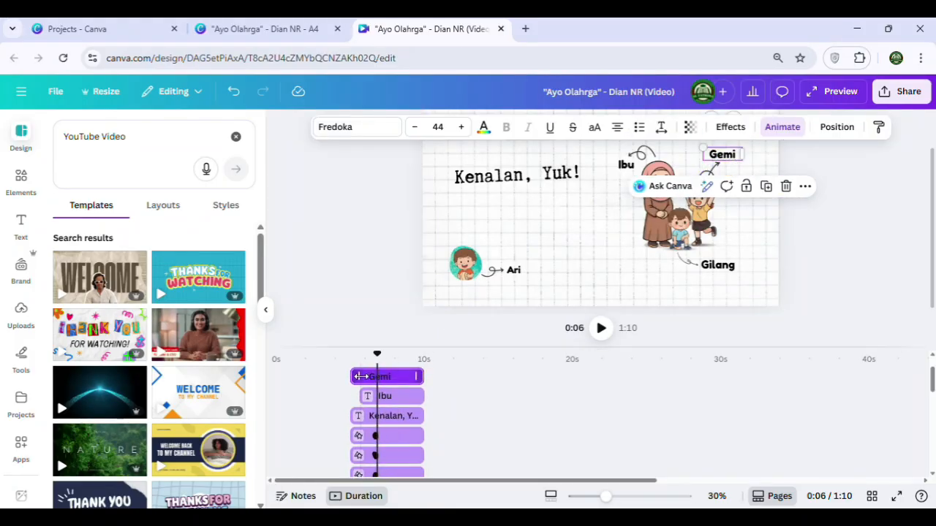
{"action": "left_click_drag", "start_coordinate": [354, 377], "coordinate": [372, 381]}
Delay the timeline starts of Gilang's curly arrow and the "Gilang" label so both come in after the "Gemi" label
{"action": "scroll", "coordinate": [387, 416], "scroll_direction": "down", "scroll_amount": 4}
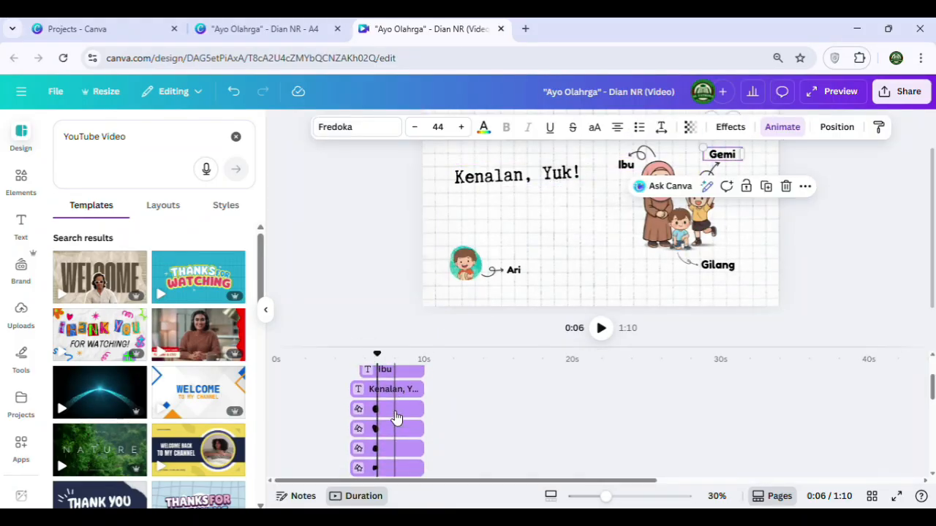
{"action": "left_click", "coordinate": [690, 260]}
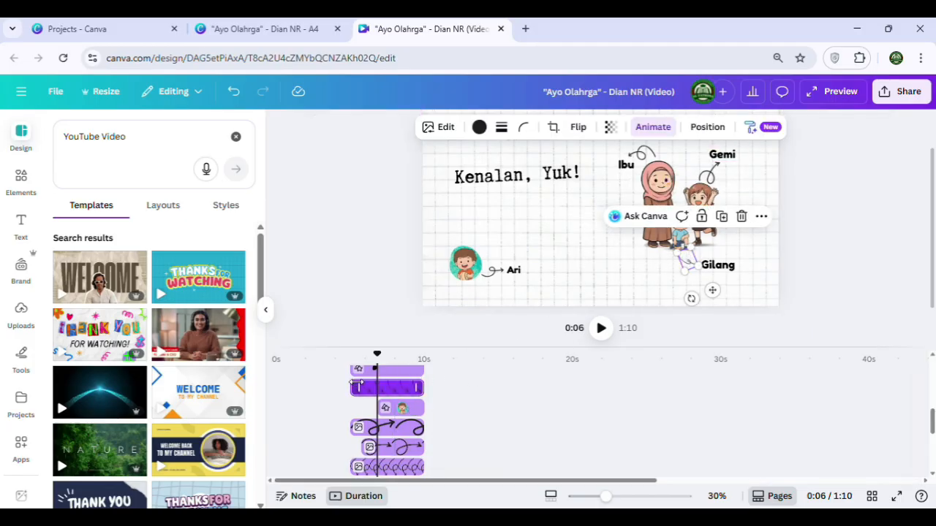
{"action": "scroll", "coordinate": [369, 410], "scroll_direction": "down", "scroll_amount": 2}
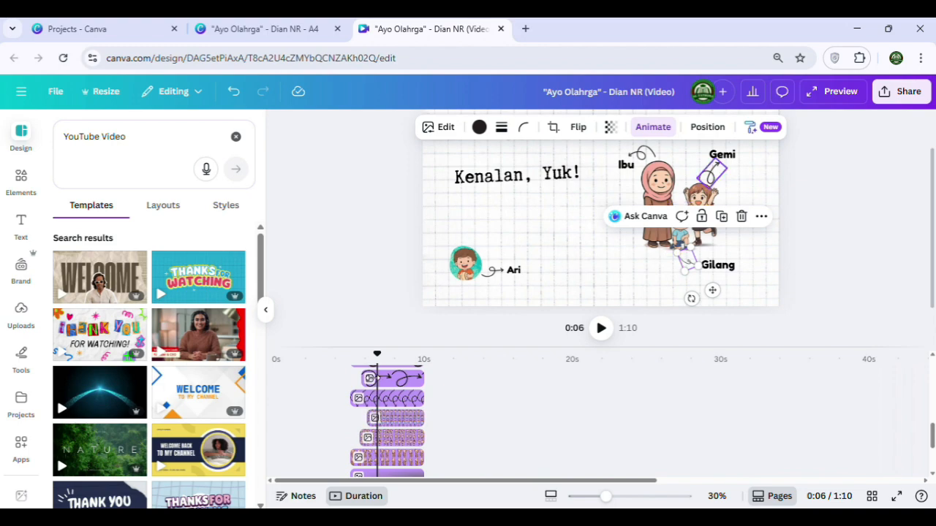
{"action": "scroll", "coordinate": [366, 383], "scroll_direction": "up", "scroll_amount": 2}
{"action": "left_click_drag", "start_coordinate": [356, 387], "coordinate": [379, 388]}
{"action": "scroll", "coordinate": [396, 432], "scroll_direction": "down", "scroll_amount": 2}
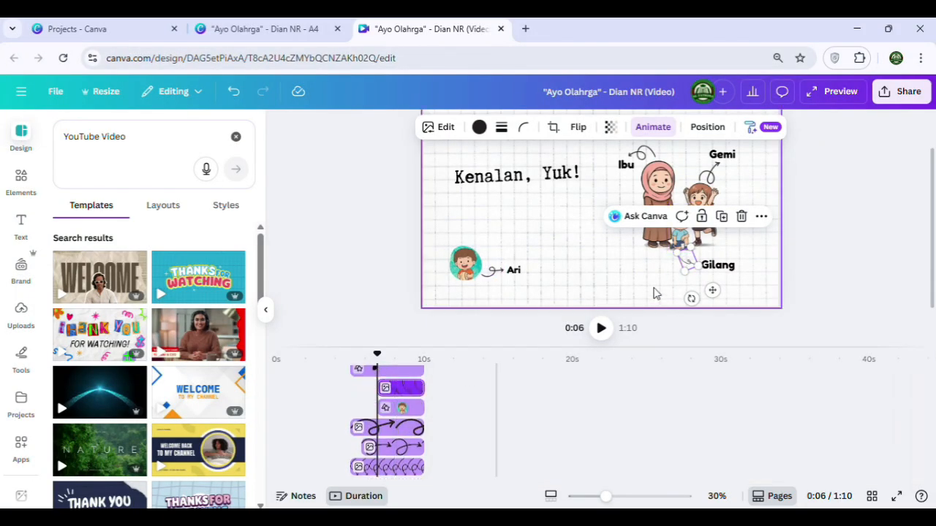
{"action": "left_click", "coordinate": [718, 266]}
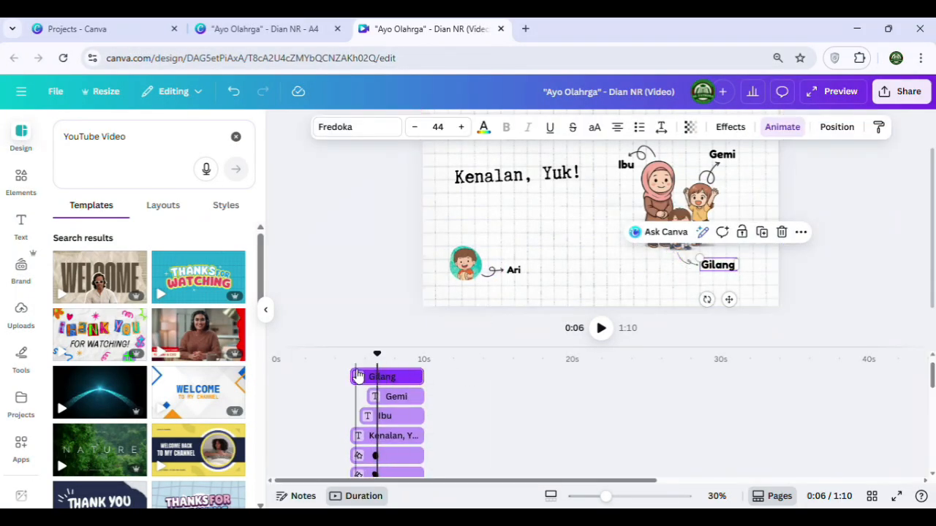
{"action": "left_click_drag", "start_coordinate": [354, 377], "coordinate": [378, 377]}
Delay the "Ari" label's start on the timeline so it comes in after the "Gilang" label
{"action": "scroll", "coordinate": [409, 424], "scroll_direction": "down", "scroll_amount": 2}
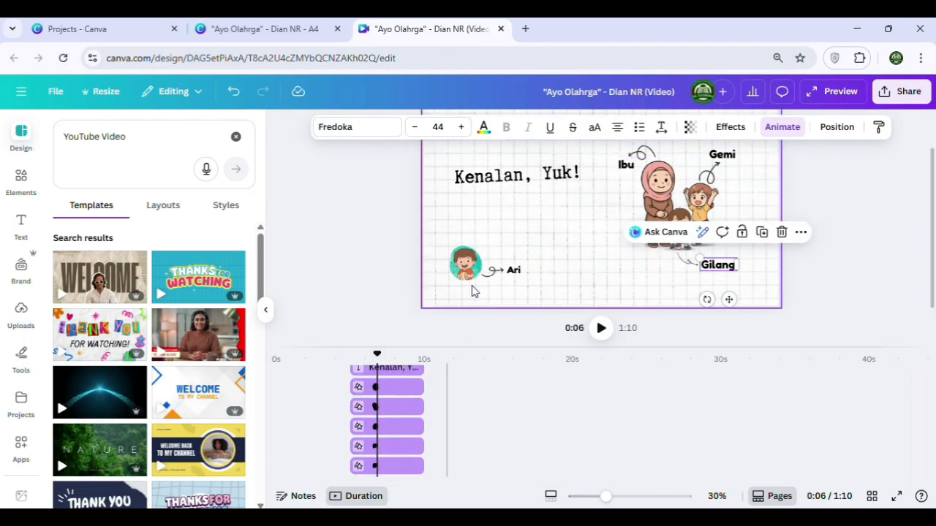
{"action": "left_click", "coordinate": [465, 263]}
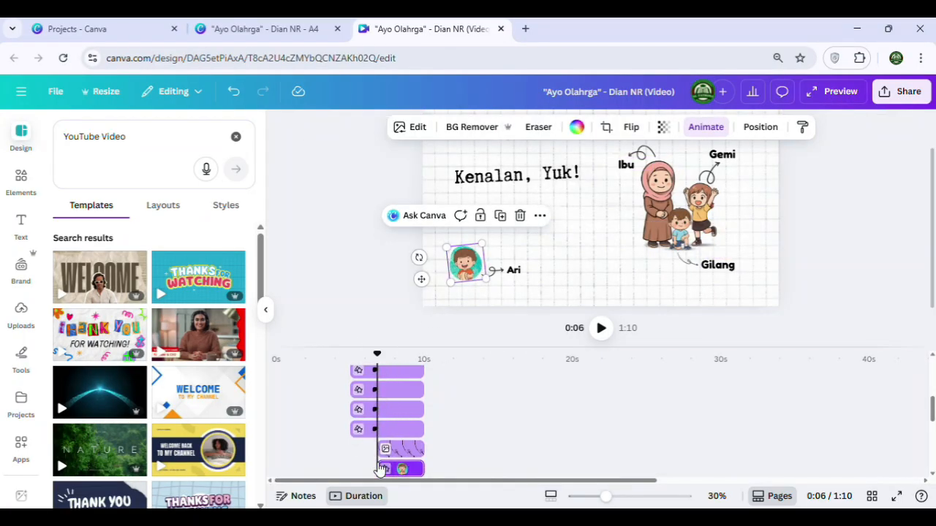
{"action": "scroll", "coordinate": [385, 439], "scroll_direction": "up", "scroll_amount": 3}
{"action": "scroll", "coordinate": [385, 435], "scroll_direction": "down", "scroll_amount": 1}
{"action": "scroll", "coordinate": [386, 429], "scroll_direction": "up", "scroll_amount": 2}
{"action": "left_click_drag", "start_coordinate": [353, 377], "coordinate": [397, 377]}
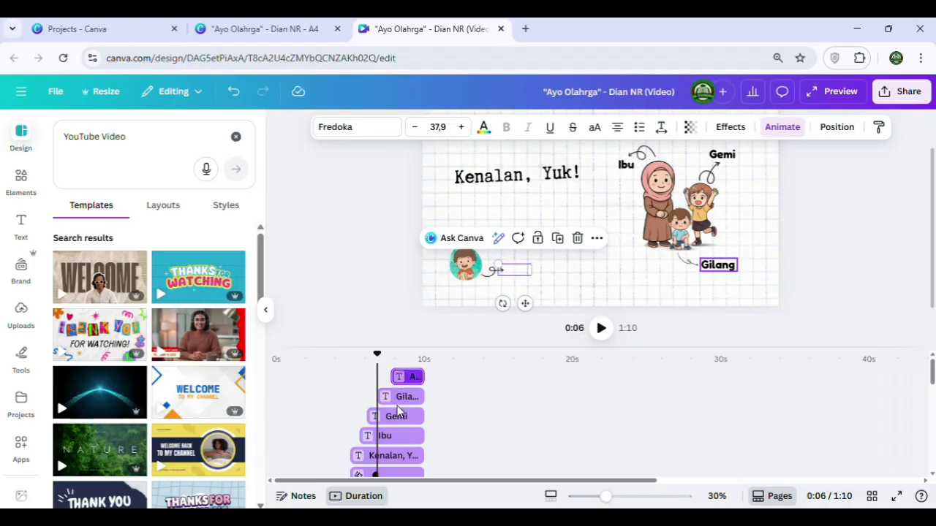
Delay the round Ari portrait a little more and start Ari's curly arrow just after it on the timeline
{"action": "scroll", "coordinate": [397, 411], "scroll_direction": "down", "scroll_amount": 3}
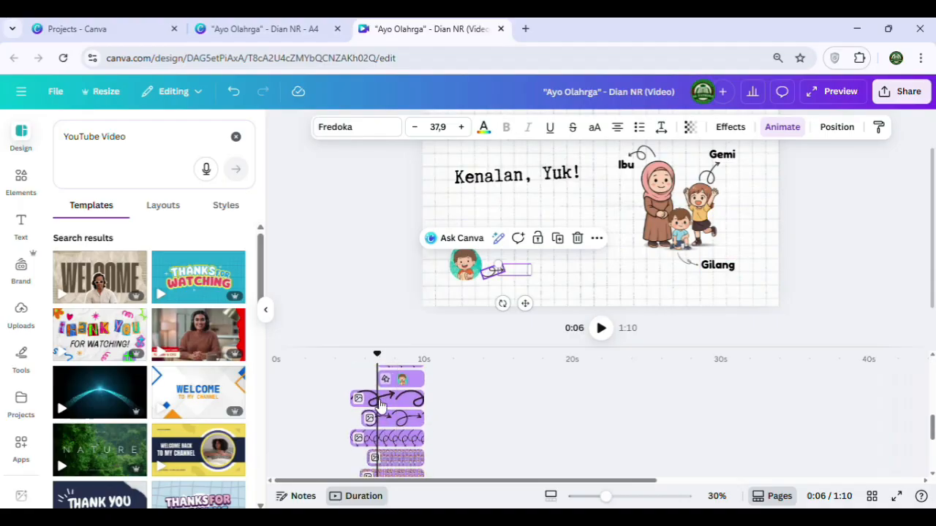
{"action": "left_click_drag", "start_coordinate": [387, 379], "coordinate": [393, 378]}
{"action": "scroll", "coordinate": [388, 391], "scroll_direction": "up", "scroll_amount": 2}
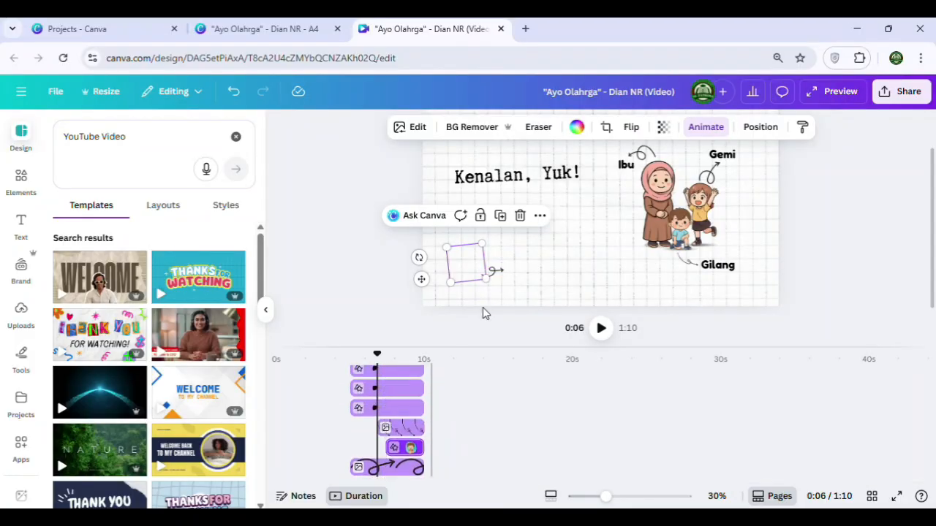
{"action": "left_click", "coordinate": [494, 275]}
{"action": "left_click_drag", "start_coordinate": [351, 461], "coordinate": [393, 461]}
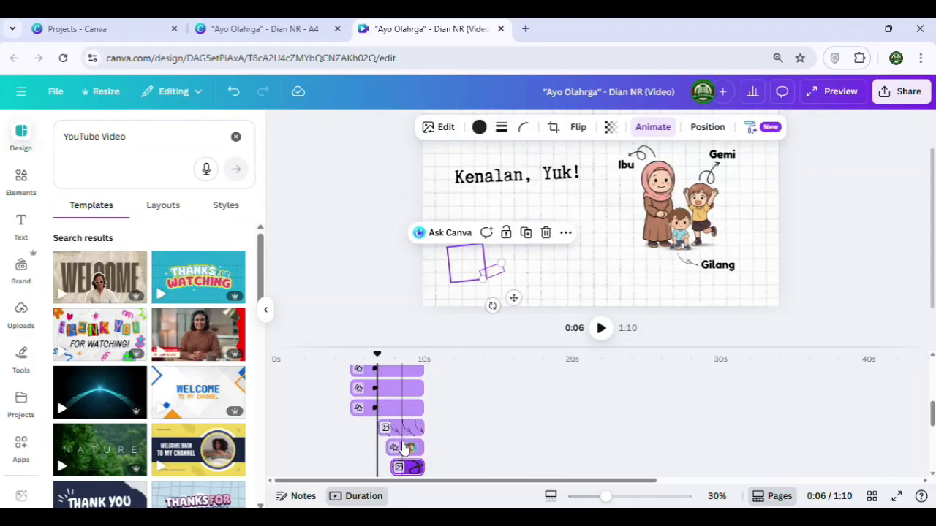
Place the playhead near the start of the "Ari" label and trim the label's start to it
{"action": "left_click", "coordinate": [395, 391]}
{"action": "scroll", "coordinate": [394, 388], "scroll_direction": "up", "scroll_amount": 3}
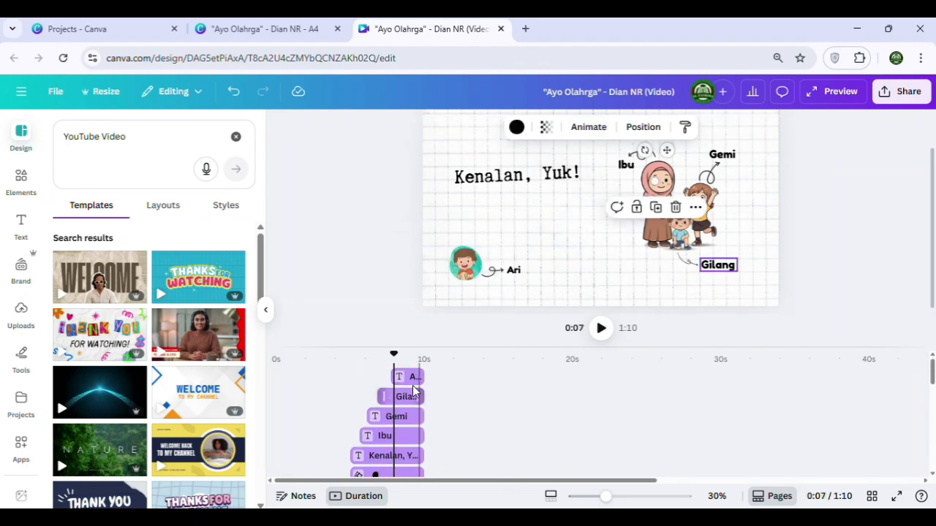
{"action": "left_click", "coordinate": [396, 376]}
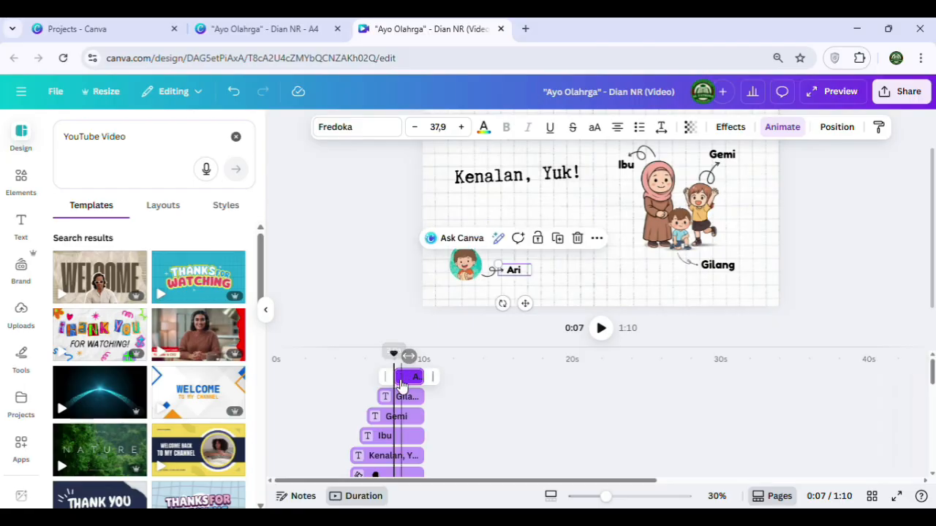
Play the "Kenalan, Yuk!" page to preview the staggered timing, and place the playhead at the start of the third page
{"action": "left_click_drag", "start_coordinate": [395, 355], "coordinate": [344, 356]}
{"action": "left_click", "coordinate": [600, 330]}
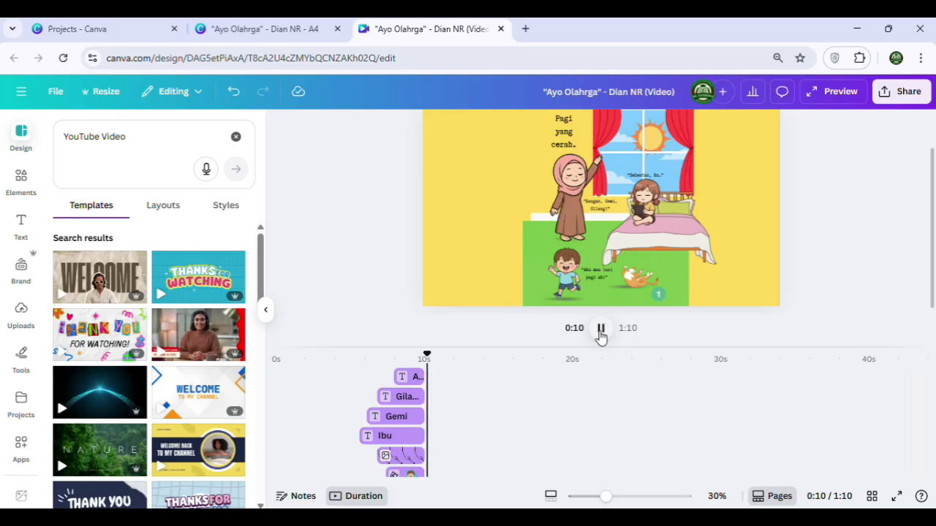
{"action": "left_click", "coordinate": [600, 330]}
{"action": "scroll", "coordinate": [463, 368], "scroll_direction": "down", "scroll_amount": 3}
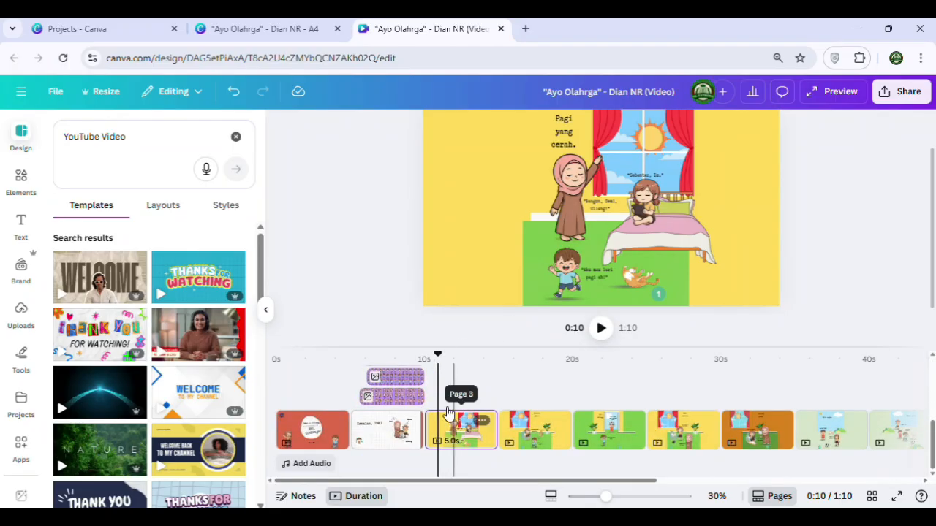
{"action": "left_click_drag", "start_coordinate": [437, 354], "coordinate": [423, 359]}
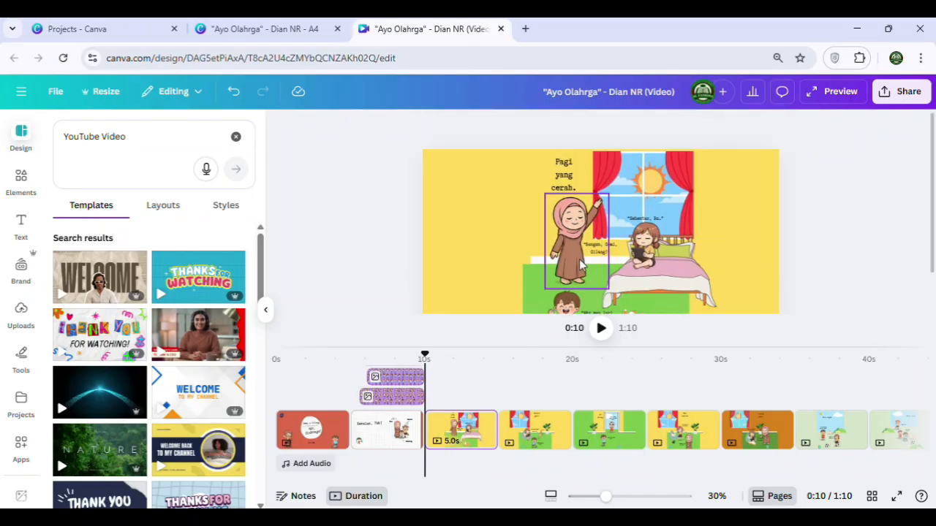
{"action": "left_click", "coordinate": [534, 242]}
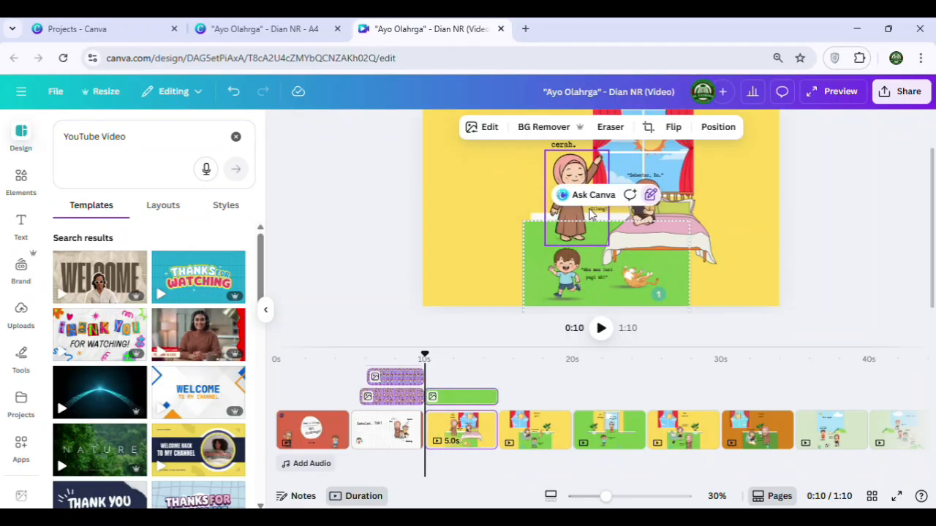
Go to the "Ayo, Olahraga!" cover page and unlock the Gemi and Gilang figures
{"action": "left_click", "coordinate": [303, 398]}
{"action": "left_click", "coordinate": [500, 234]}
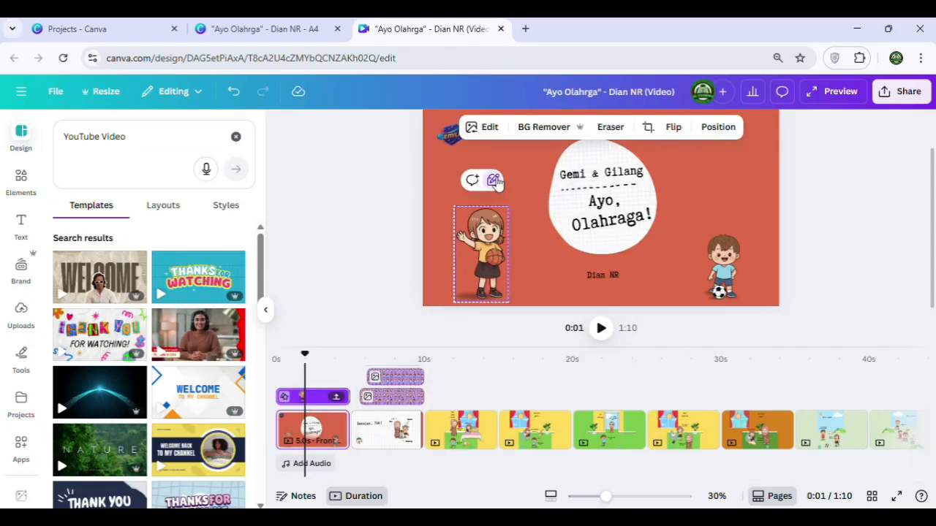
{"action": "left_click", "coordinate": [734, 276]}
{"action": "left_click", "coordinate": [735, 207]}
{"action": "left_click", "coordinate": [735, 207]}
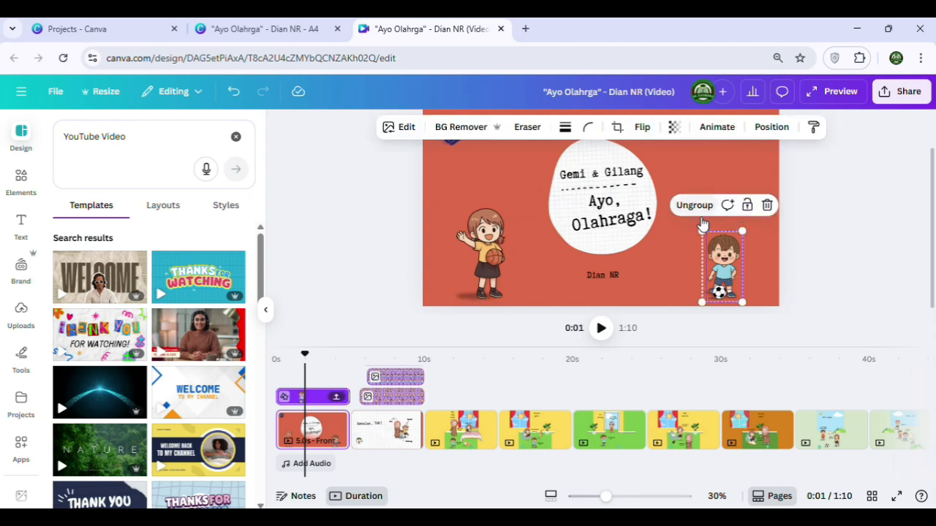
Apply the Pan animation to the Gemi figure with the basketball on the cover page
{"action": "left_click", "coordinate": [476, 253]}
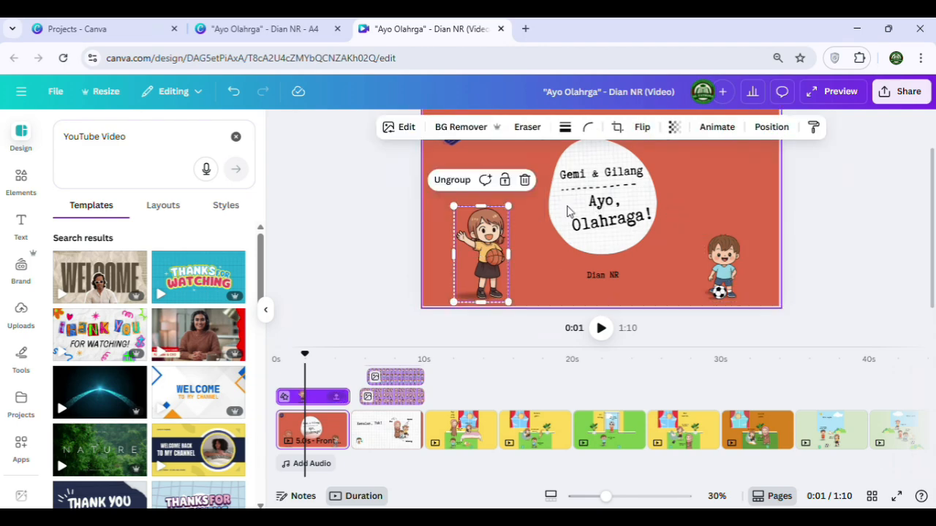
{"action": "left_click", "coordinate": [717, 128]}
{"action": "scroll", "coordinate": [150, 420], "scroll_direction": "down", "scroll_amount": 6}
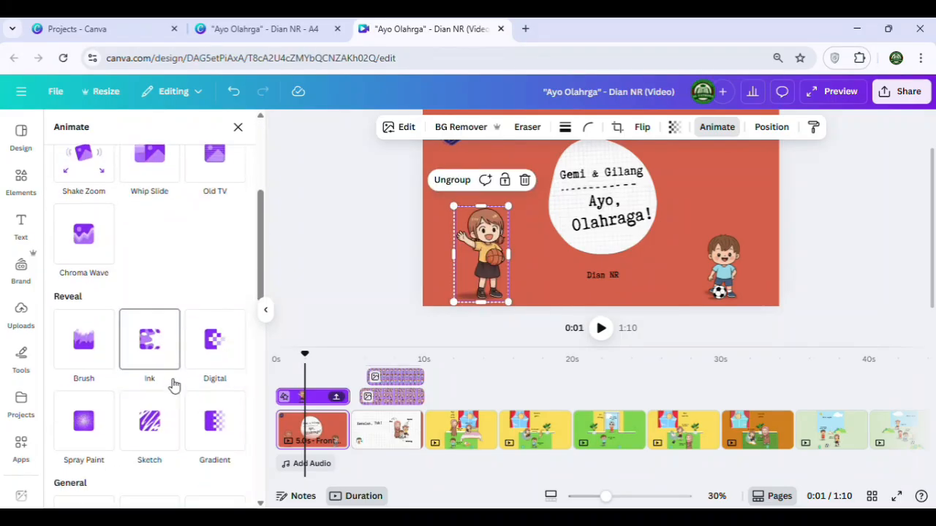
{"action": "left_click", "coordinate": [156, 365]}
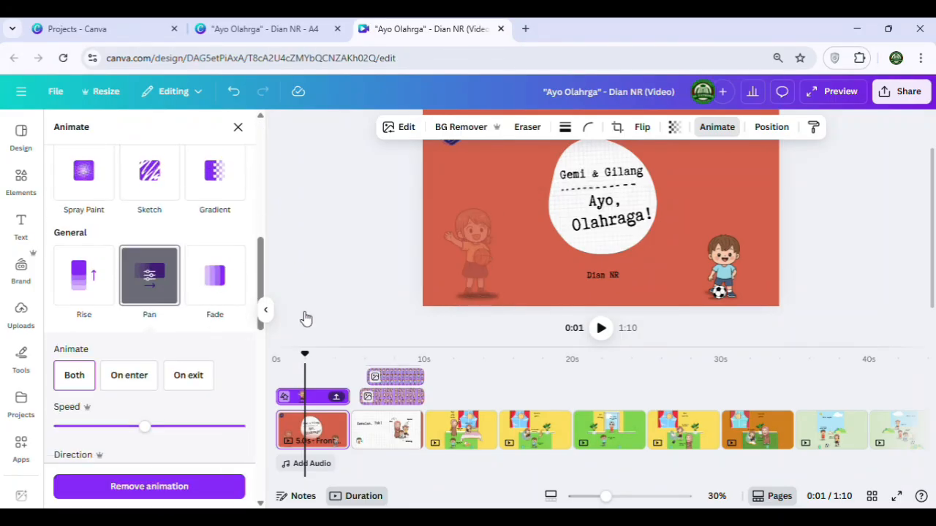
Apply the Pan animation to the Gilang figure on the cover page with its direction set to the left
{"action": "left_click", "coordinate": [726, 274]}
{"action": "left_click", "coordinate": [153, 261]}
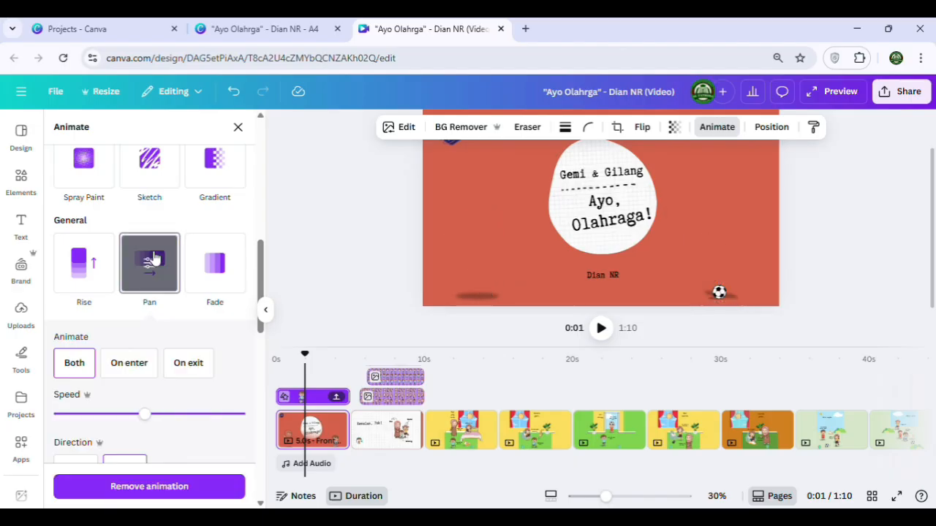
{"action": "scroll", "coordinate": [125, 399], "scroll_direction": "down", "scroll_amount": 2}
{"action": "left_click", "coordinate": [76, 399]}
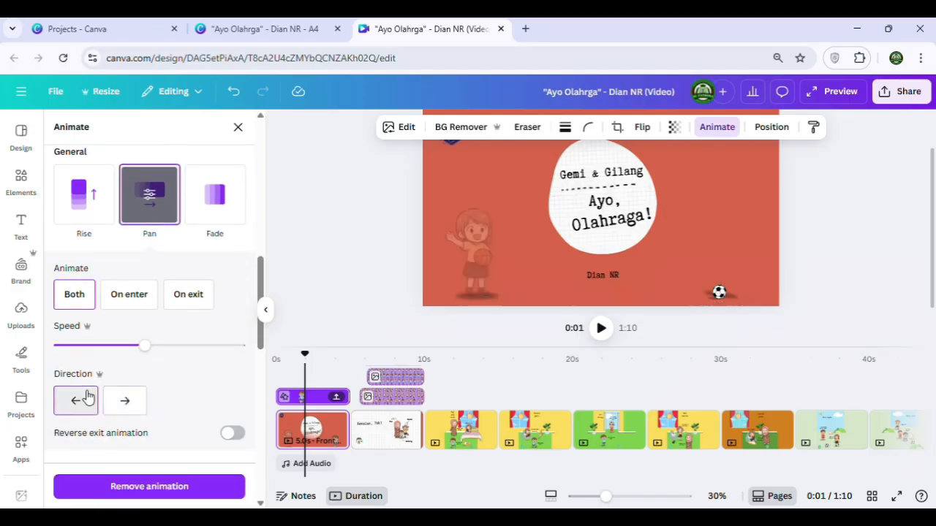
{"action": "left_click", "coordinate": [824, 262]}
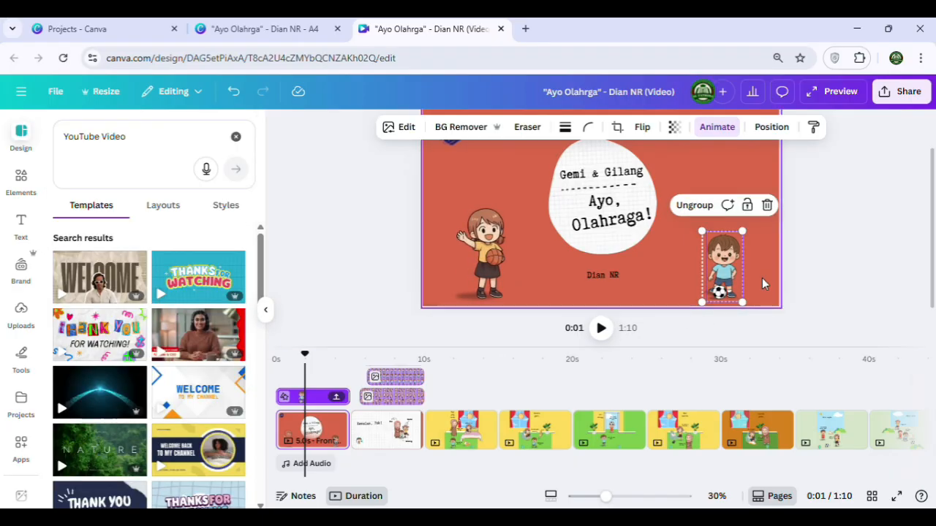
Undo the last animation change and apply the Pan animation to the whole Gilang figure group on the cover page
{"action": "left_click", "coordinate": [233, 91]}
{"action": "left_click", "coordinate": [828, 293]}
{"action": "left_click_drag", "start_coordinate": [743, 315], "coordinate": [688, 225]}
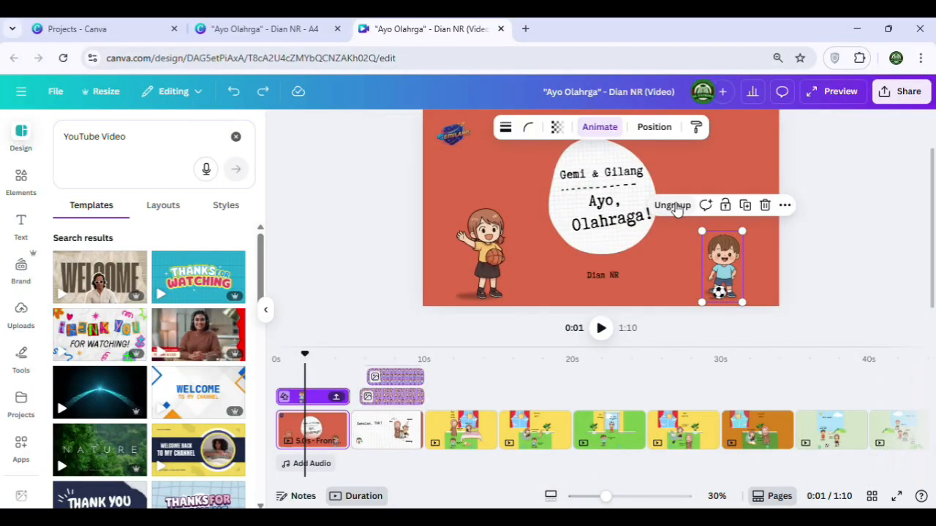
{"action": "left_click", "coordinate": [598, 128]}
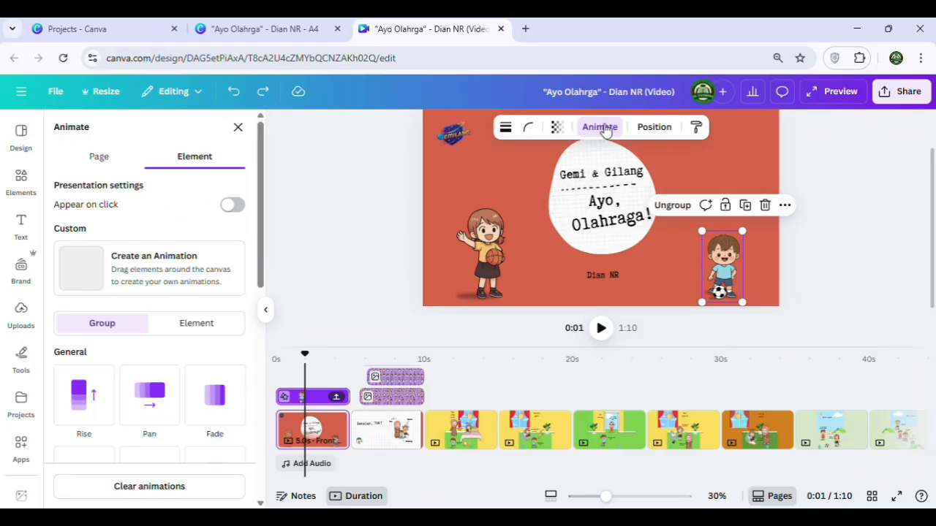
{"action": "left_click", "coordinate": [599, 127]}
{"action": "left_click", "coordinate": [598, 127]}
{"action": "scroll", "coordinate": [139, 336], "scroll_direction": "down", "scroll_amount": 3}
{"action": "left_click", "coordinate": [151, 263]}
{"action": "scroll", "coordinate": [147, 380], "scroll_direction": "down", "scroll_amount": 1}
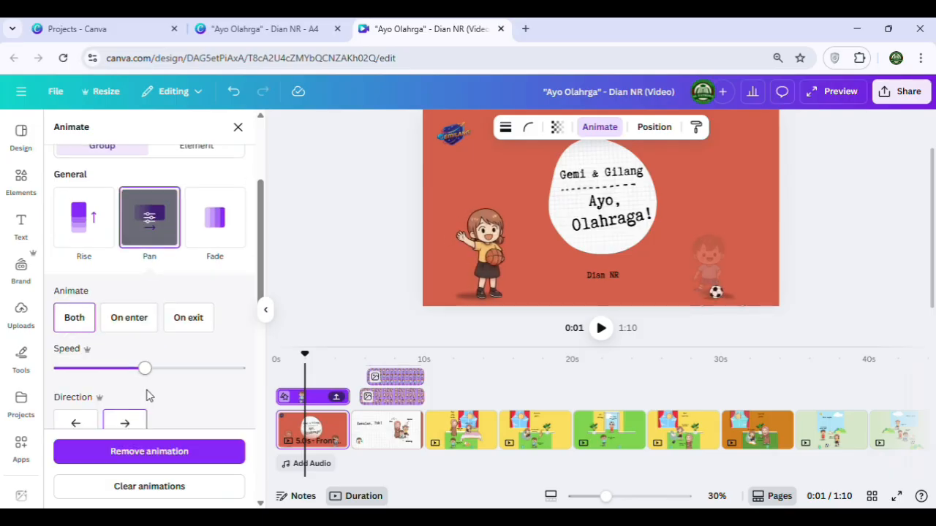
{"action": "left_click", "coordinate": [812, 279]}
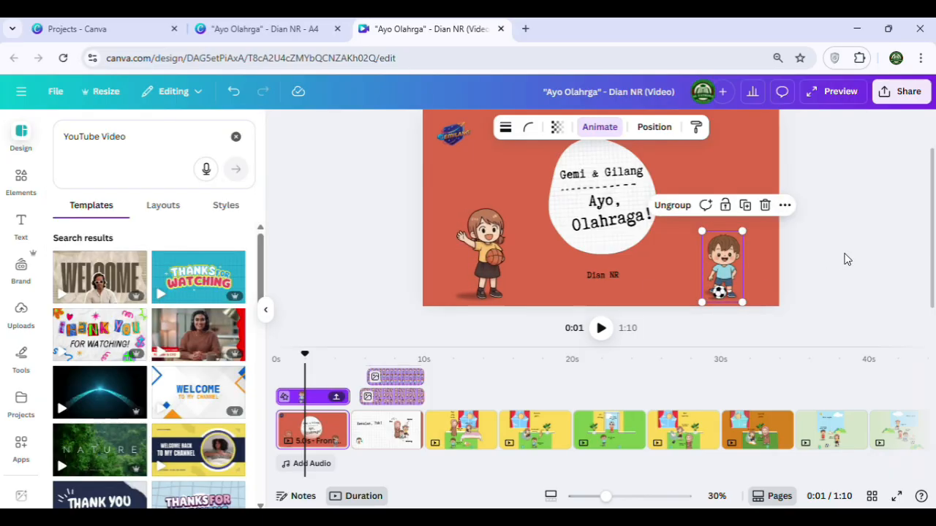
{"action": "scroll", "coordinate": [804, 260], "scroll_direction": "up", "scroll_amount": 1}
{"action": "scroll", "coordinate": [662, 243], "scroll_direction": "down", "scroll_amount": 1}
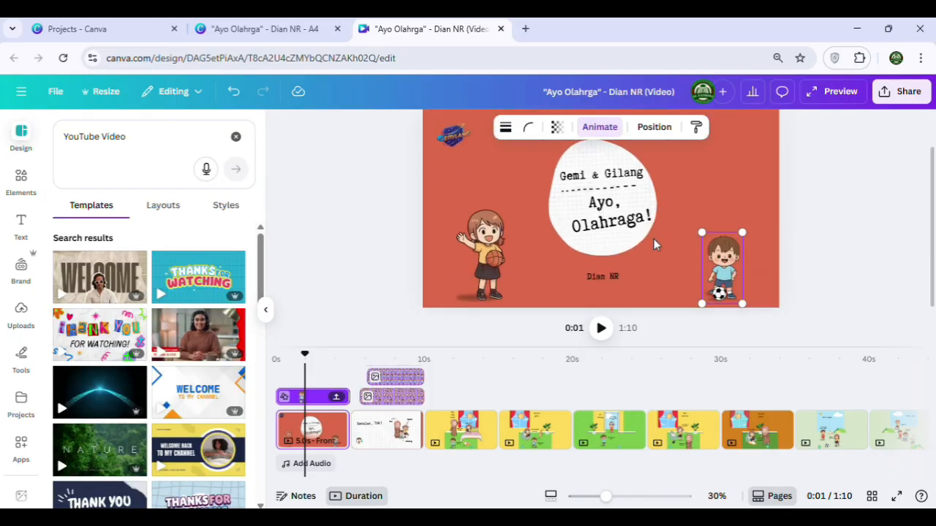
Apply the Rotate add-on effect to the white circle shape behind the cover title
{"action": "left_click", "coordinate": [614, 203]}
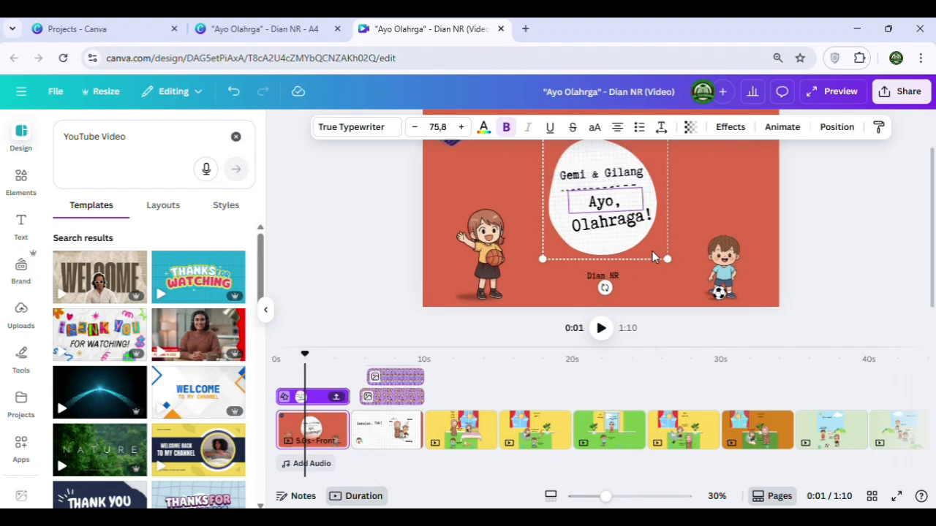
{"action": "scroll", "coordinate": [652, 251], "scroll_direction": "up", "scroll_amount": 1}
{"action": "left_click", "coordinate": [606, 188]}
{"action": "left_click", "coordinate": [574, 156]}
{"action": "left_click", "coordinate": [792, 221]}
{"action": "left_click", "coordinate": [596, 186]}
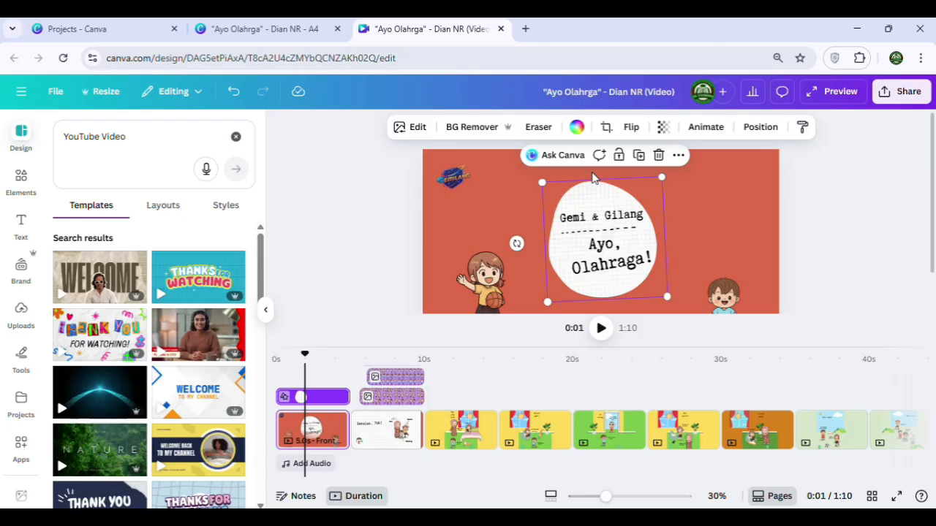
{"action": "left_click", "coordinate": [702, 128]}
{"action": "scroll", "coordinate": [154, 328], "scroll_direction": "down", "scroll_amount": 3}
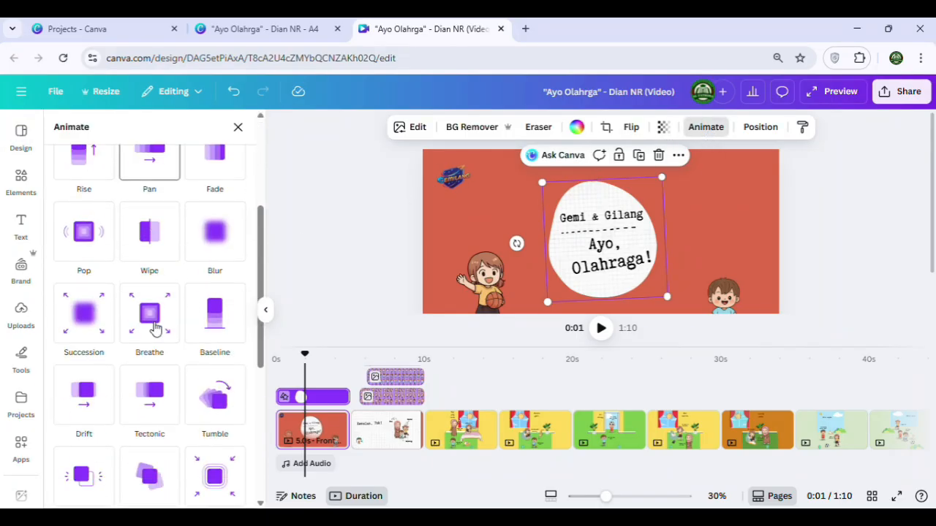
{"action": "scroll", "coordinate": [154, 328], "scroll_direction": "down", "scroll_amount": 5}
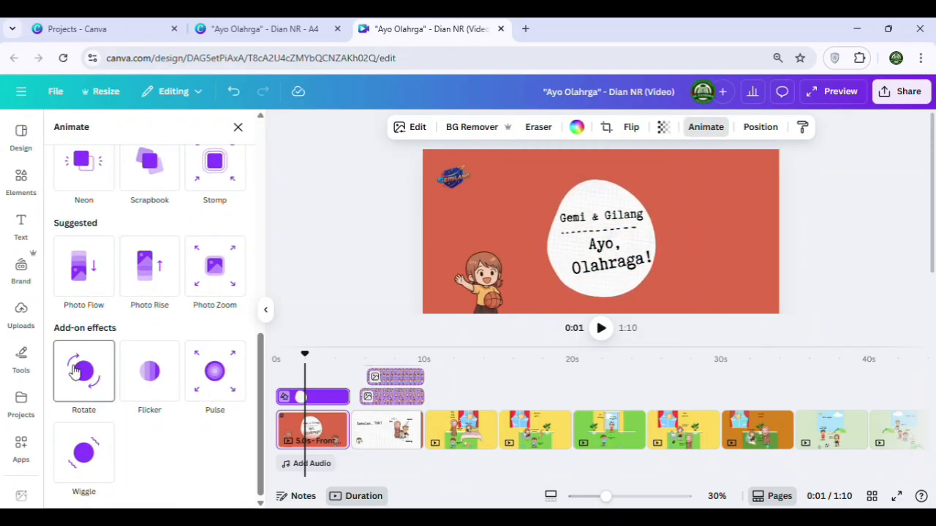
{"action": "left_click", "coordinate": [75, 371]}
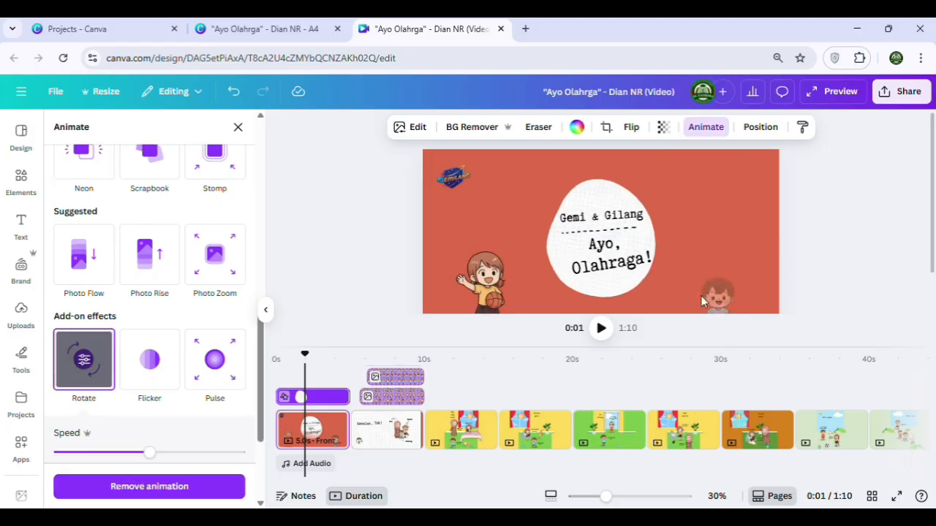
{"action": "left_click", "coordinate": [830, 234]}
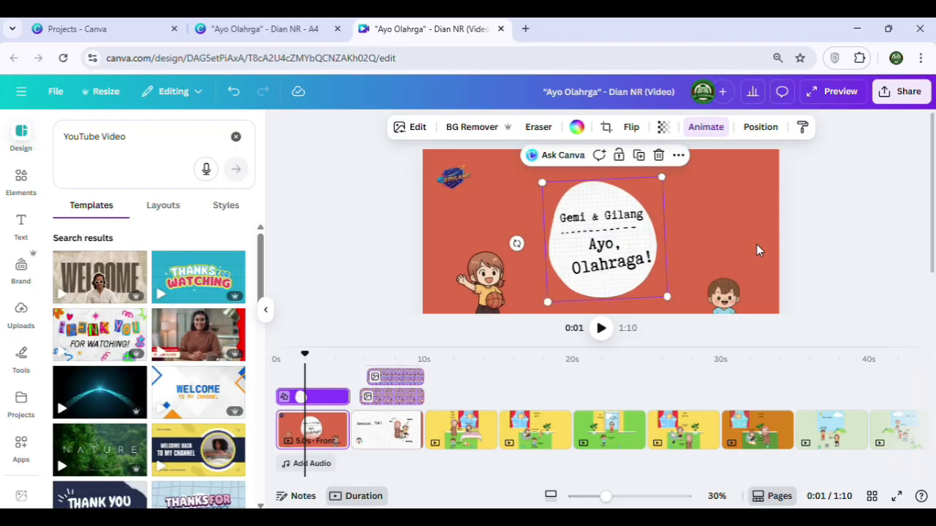
{"action": "left_click", "coordinate": [829, 238]}
Apply the Pop animation to the cover's title texts and dashed line together, and nudge them slightly left within the circle
{"action": "left_click", "coordinate": [599, 218]}
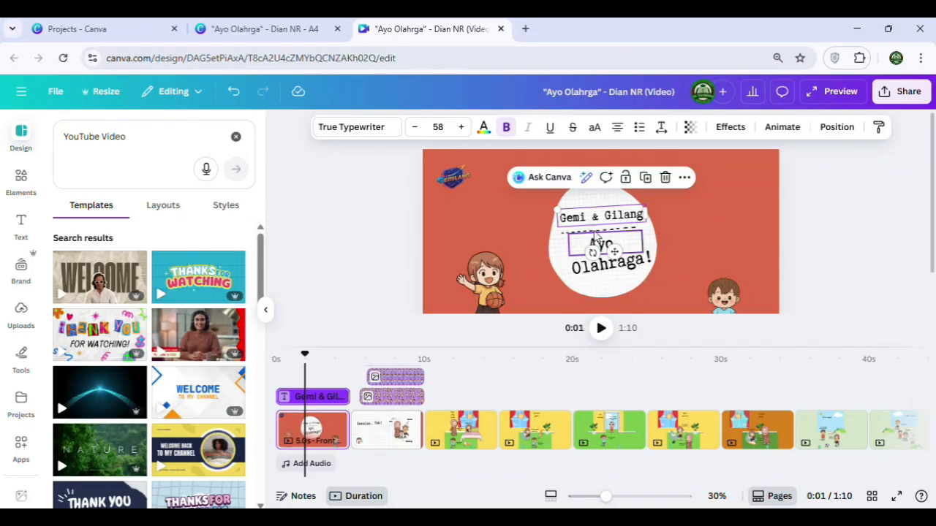
{"action": "left_click", "coordinate": [600, 243], "text": "shift"}
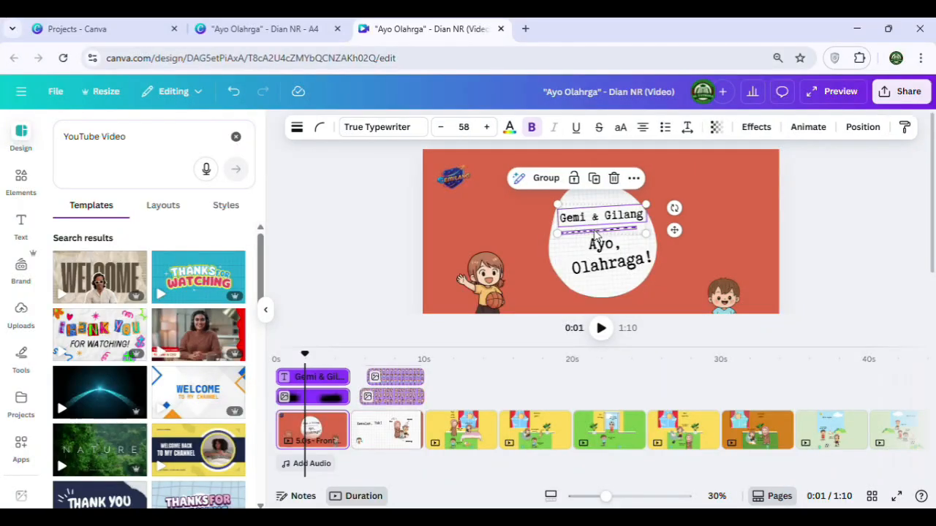
{"action": "left_click", "coordinate": [617, 252], "text": "shift"}
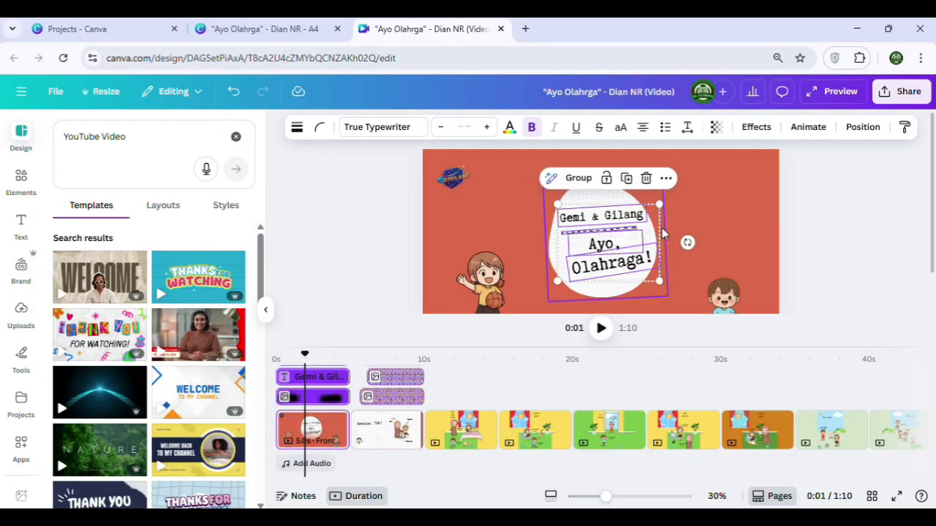
{"action": "left_click", "coordinate": [757, 127]}
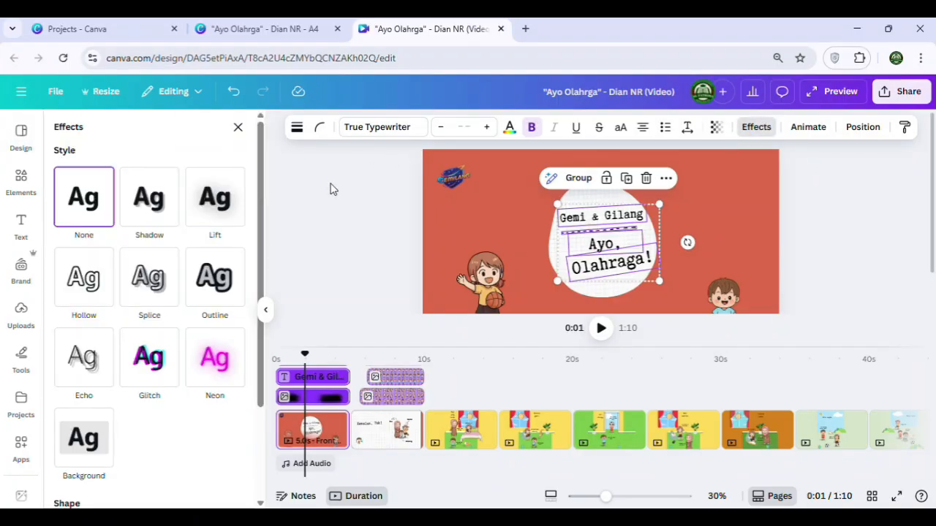
{"action": "left_click", "coordinate": [807, 127]}
{"action": "scroll", "coordinate": [157, 302], "scroll_direction": "down", "scroll_amount": 3}
{"action": "scroll", "coordinate": [164, 272], "scroll_direction": "up", "scroll_amount": 5}
{"action": "left_click", "coordinate": [98, 161]}
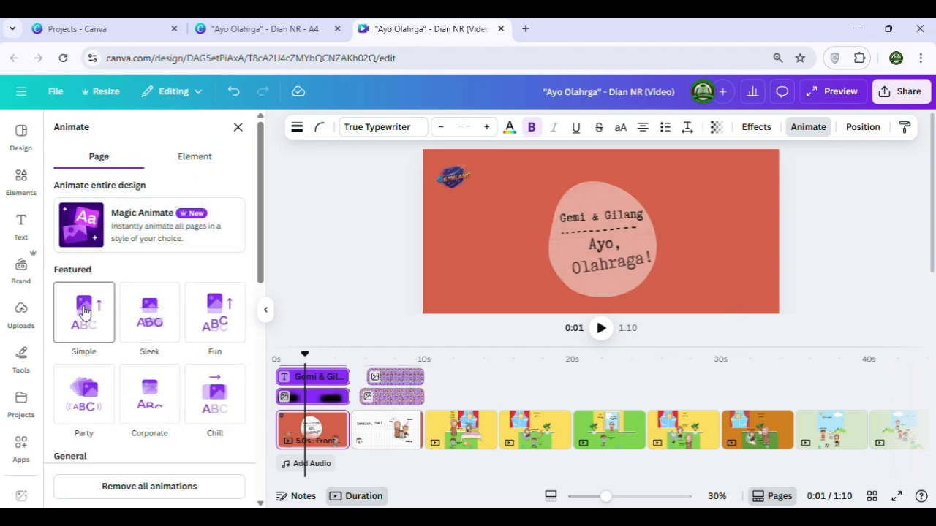
{"action": "left_click", "coordinate": [204, 162]}
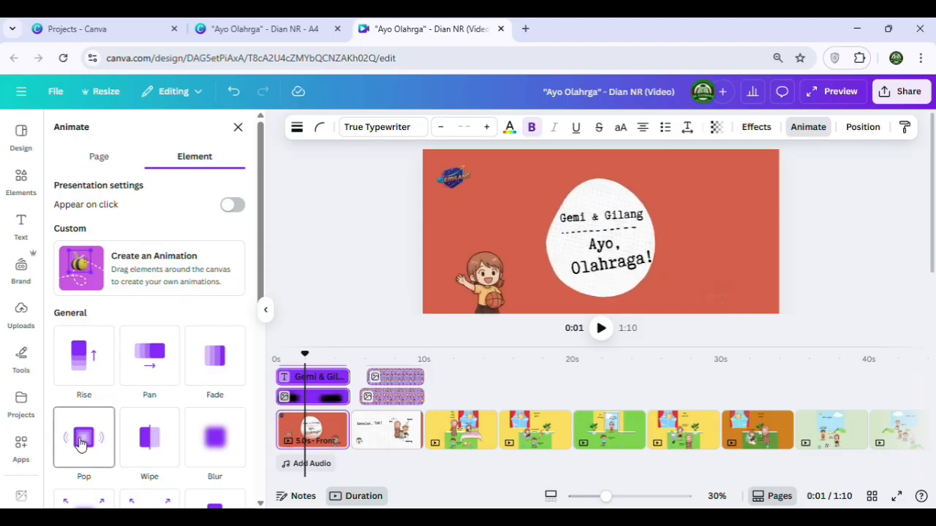
{"action": "left_click", "coordinate": [82, 443]}
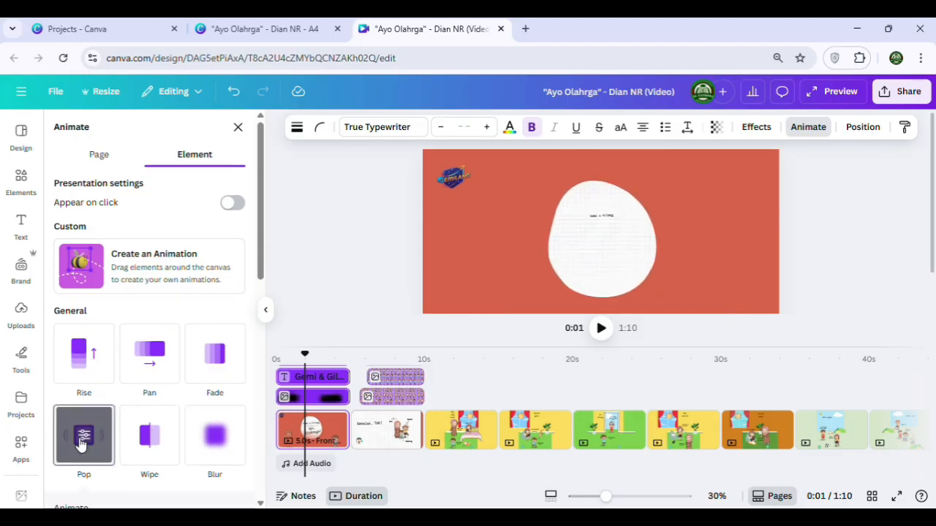
{"action": "left_click_drag", "start_coordinate": [643, 269], "coordinate": [643, 269]}
{"action": "left_click", "coordinate": [827, 226]}
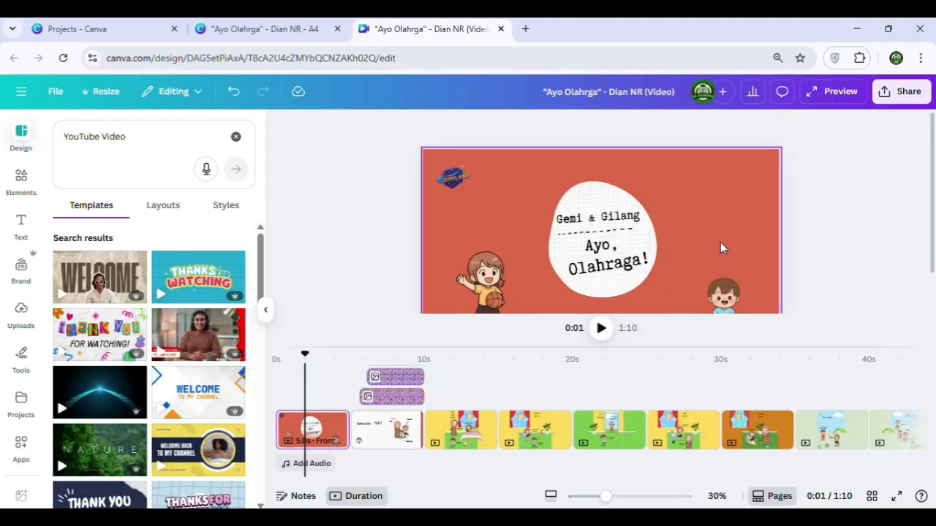
Enlarge the white circle together with its title texts and dashed line, and recentre them on the cover page
{"action": "left_click_drag", "start_coordinate": [666, 289], "coordinate": [531, 165]}
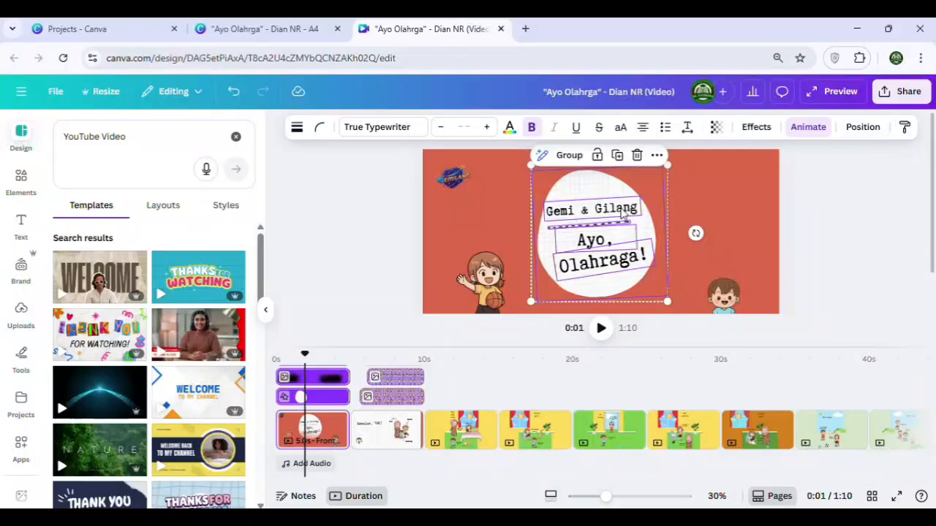
{"action": "left_click_drag", "start_coordinate": [598, 191], "coordinate": [608, 188]}
{"action": "left_click", "coordinate": [840, 257]}
{"action": "scroll", "coordinate": [704, 262], "scroll_direction": "down", "scroll_amount": 1}
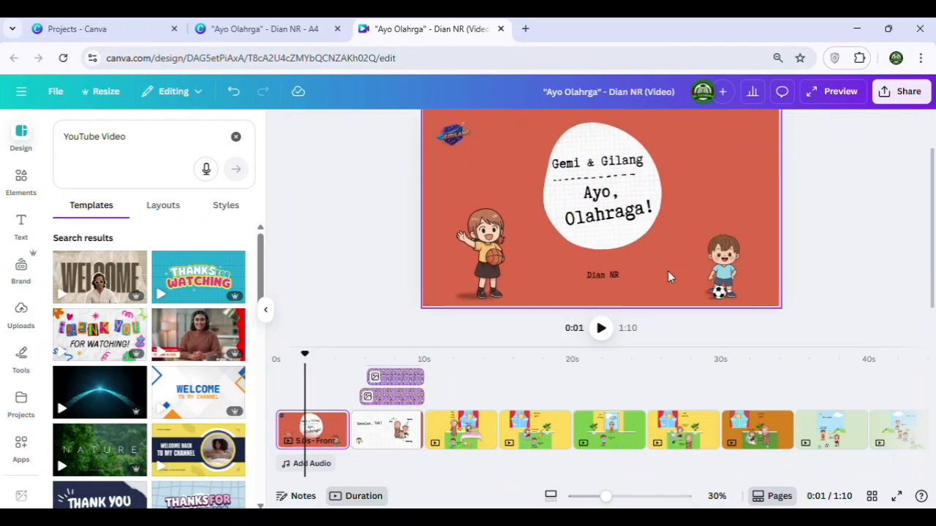
Apply the Ascend animation to the author name text on the cover page
{"action": "left_click", "coordinate": [615, 276]}
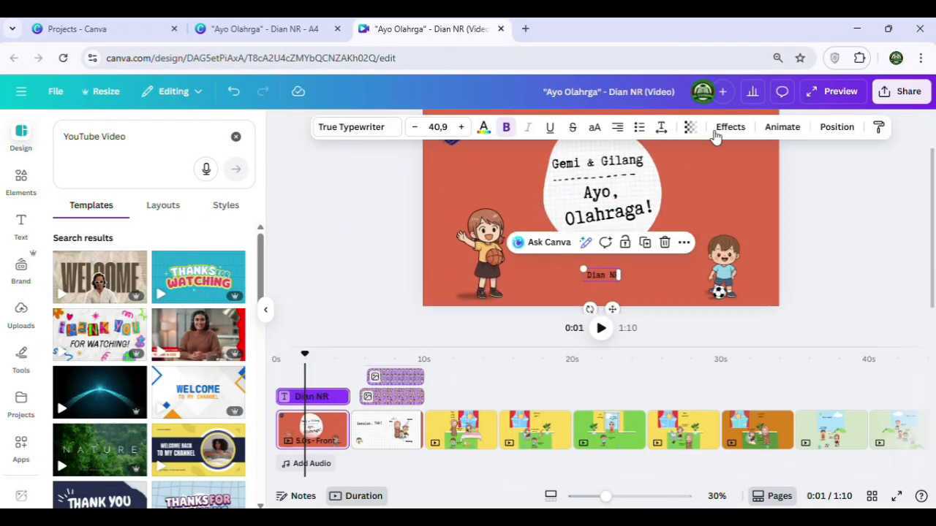
{"action": "left_click", "coordinate": [779, 132]}
{"action": "left_click", "coordinate": [157, 361]}
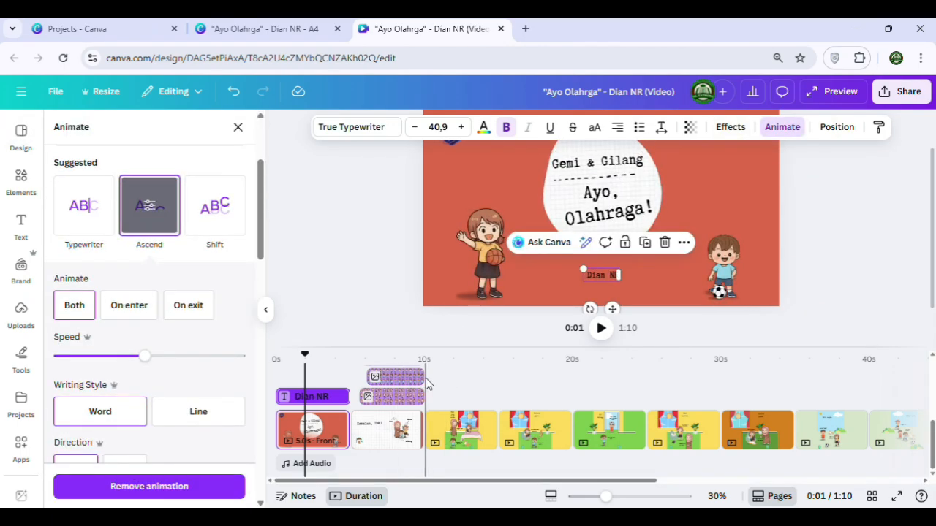
Go to the third page, unlock the green floor, and stretch the floor and white skirting strip across the full page width
{"action": "left_click", "coordinate": [466, 438]}
{"action": "left_click", "coordinate": [528, 249]}
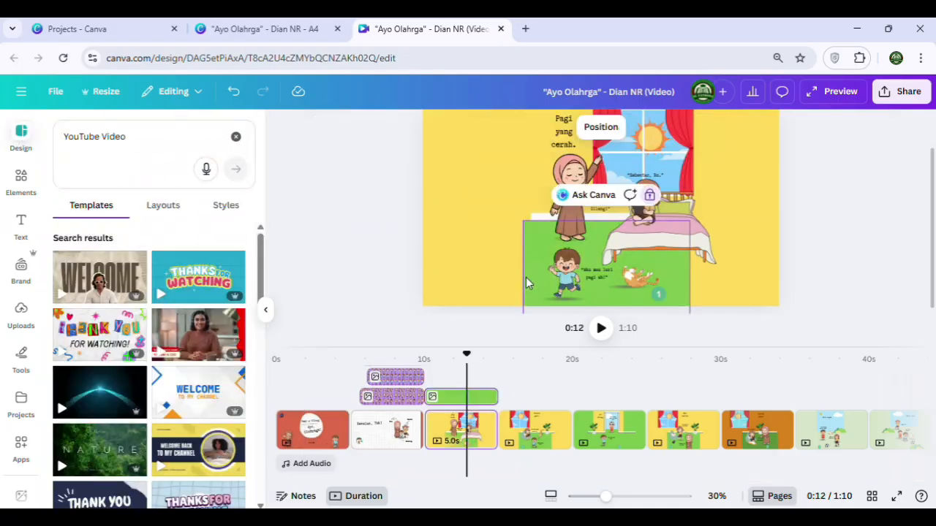
{"action": "left_click_drag", "start_coordinate": [520, 277], "coordinate": [402, 277]}
{"action": "scroll", "coordinate": [770, 241], "scroll_direction": "up", "scroll_amount": 1}
{"action": "left_click_drag", "start_coordinate": [536, 261], "coordinate": [412, 260]}
{"action": "left_click_drag", "start_coordinate": [737, 272], "coordinate": [807, 274]}
Move the mother figure partly off the page's left edge and delete the caption and speech texts
{"action": "left_click", "coordinate": [573, 237]}
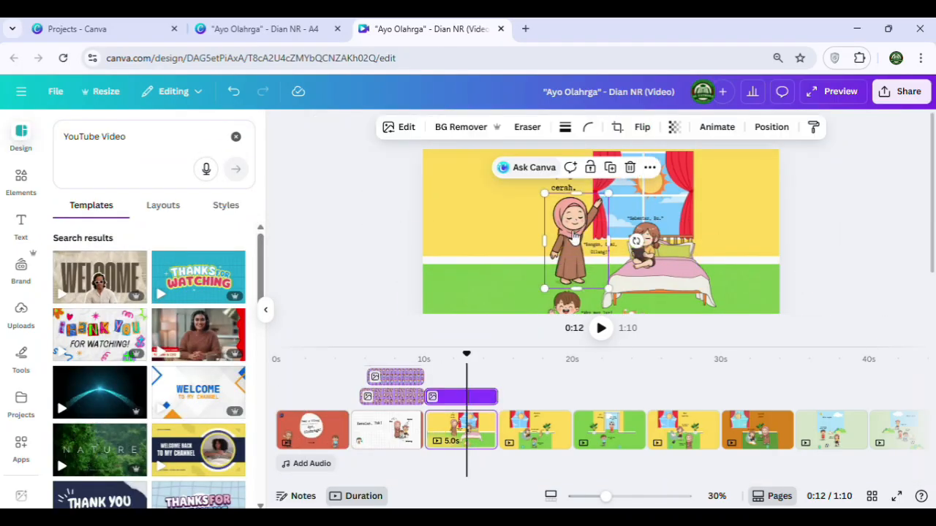
{"action": "left_click_drag", "start_coordinate": [573, 237], "coordinate": [421, 238]}
{"action": "left_click", "coordinate": [570, 186]}
{"action": "key", "text": "Delete"}
{"action": "left_click", "coordinate": [600, 248]}
{"action": "key", "text": "Delete"}
{"action": "key", "text": "Delete"}
Shift the curtained window toward the left, and unlock and enlarge the bed
{"action": "left_click_drag", "start_coordinate": [643, 154], "coordinate": [563, 161]}
{"action": "left_click", "coordinate": [684, 254]}
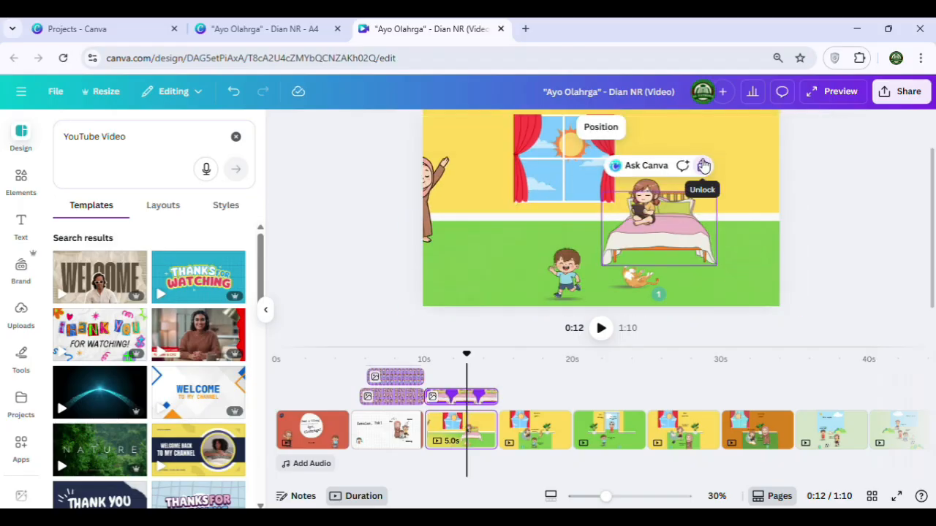
{"action": "left_click", "coordinate": [704, 165]}
{"action": "left_click_drag", "start_coordinate": [717, 192], "coordinate": [759, 166]}
Enlarge the mother figure slightly, and enlarge the girl and reposition her on the bed
{"action": "left_click", "coordinate": [430, 237]}
{"action": "left_click_drag", "start_coordinate": [455, 193], "coordinate": [463, 182]}
{"action": "left_click", "coordinate": [645, 246]}
{"action": "left_click_drag", "start_coordinate": [662, 222], "coordinate": [668, 211]}
{"action": "left_click_drag", "start_coordinate": [647, 241], "coordinate": [665, 231]}
{"action": "left_click", "coordinate": [813, 255]}
{"action": "scroll", "coordinate": [702, 285], "scroll_direction": "down", "scroll_amount": 1}
{"action": "scroll", "coordinate": [602, 301], "scroll_direction": "up", "scroll_amount": 1}
{"action": "scroll", "coordinate": [664, 220], "scroll_direction": "down", "scroll_amount": 1}
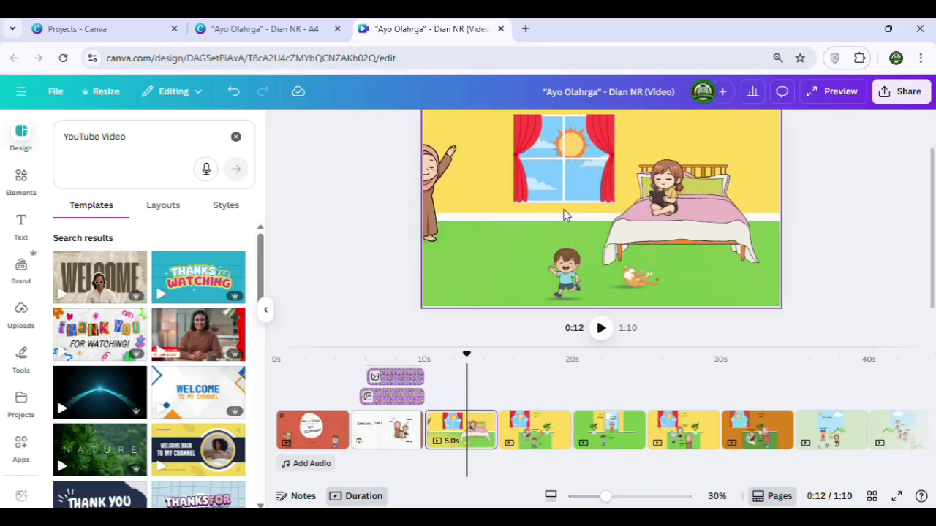
Create a custom animation path that moves the mother from the left page edge into the room, keeping the Original movement style
{"action": "left_click", "coordinate": [428, 176]}
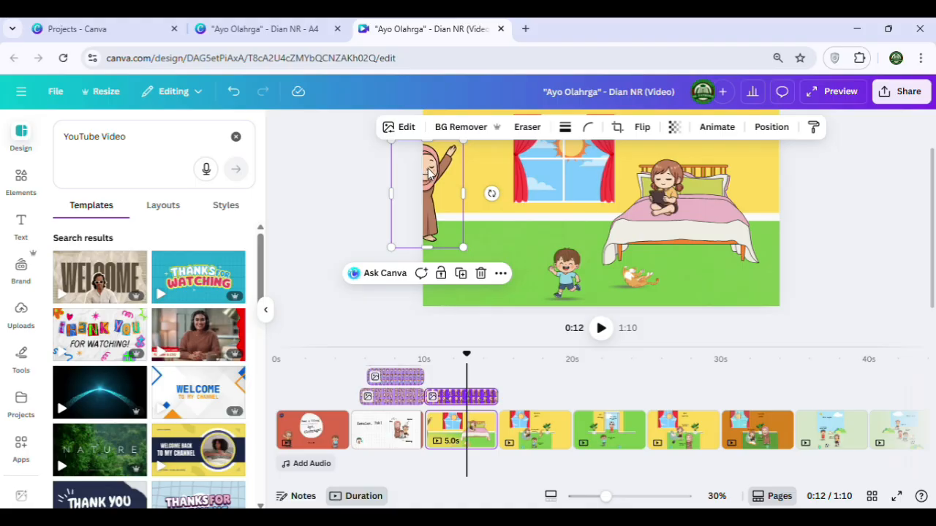
{"action": "left_click", "coordinate": [713, 127]}
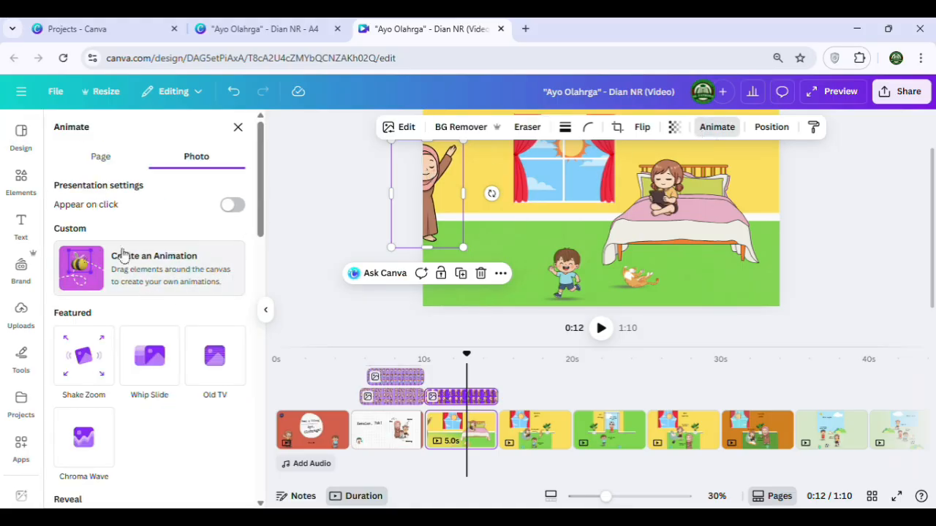
{"action": "left_click", "coordinate": [92, 276]}
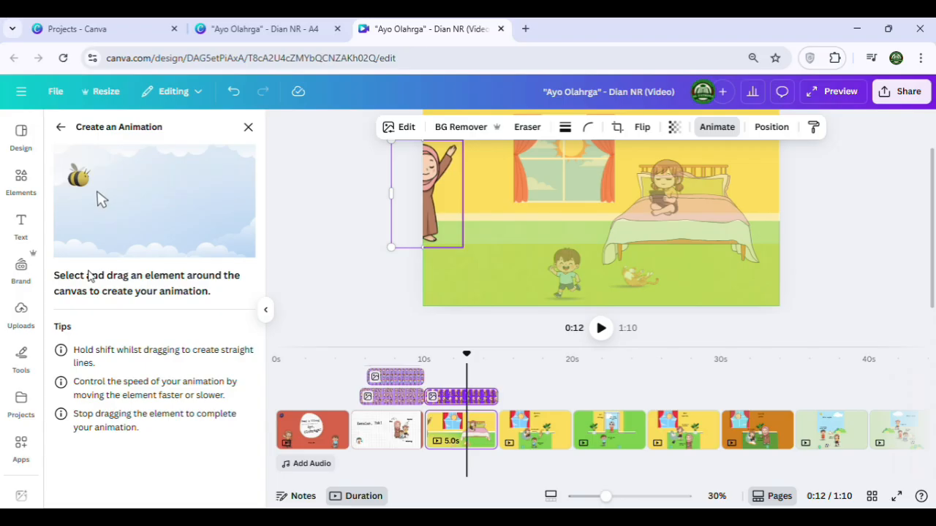
{"action": "left_click_drag", "start_coordinate": [429, 197], "coordinate": [515, 194]}
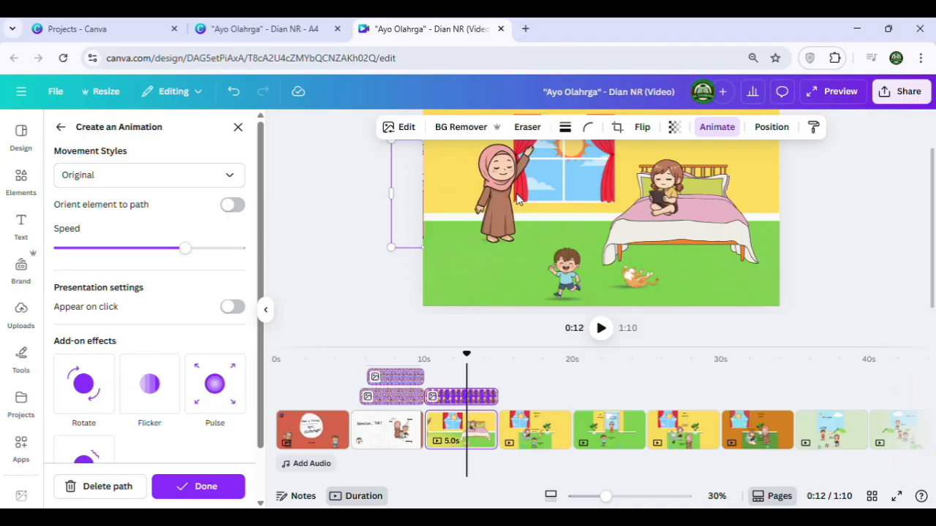
{"action": "left_click", "coordinate": [199, 486]}
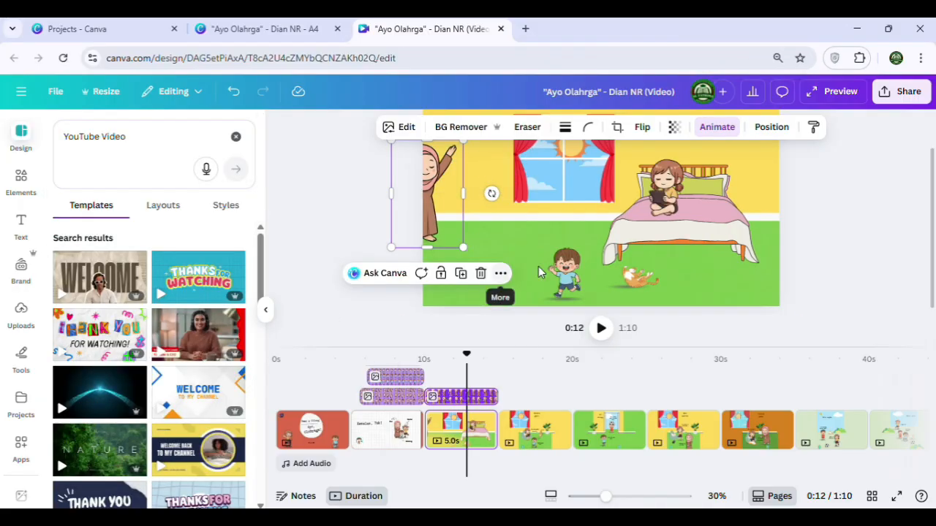
{"action": "left_click", "coordinate": [567, 272]}
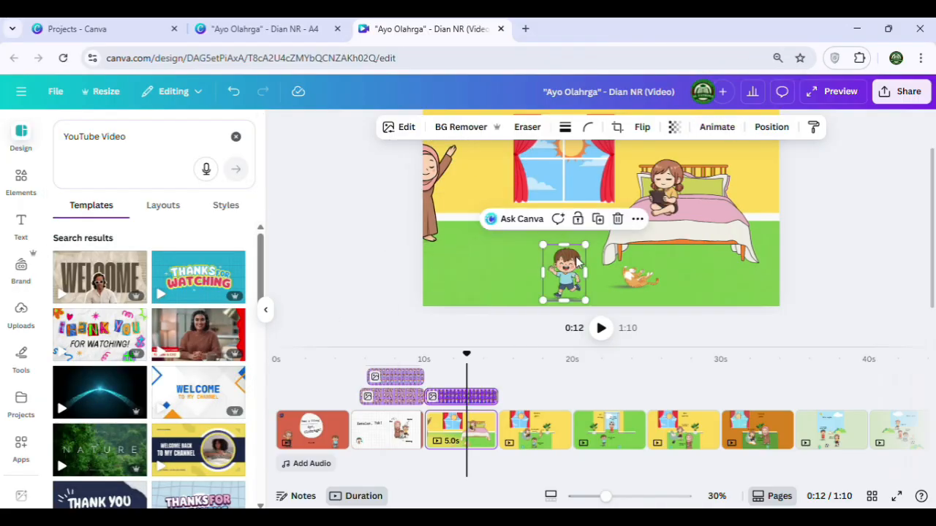
{"action": "left_click", "coordinate": [714, 128]}
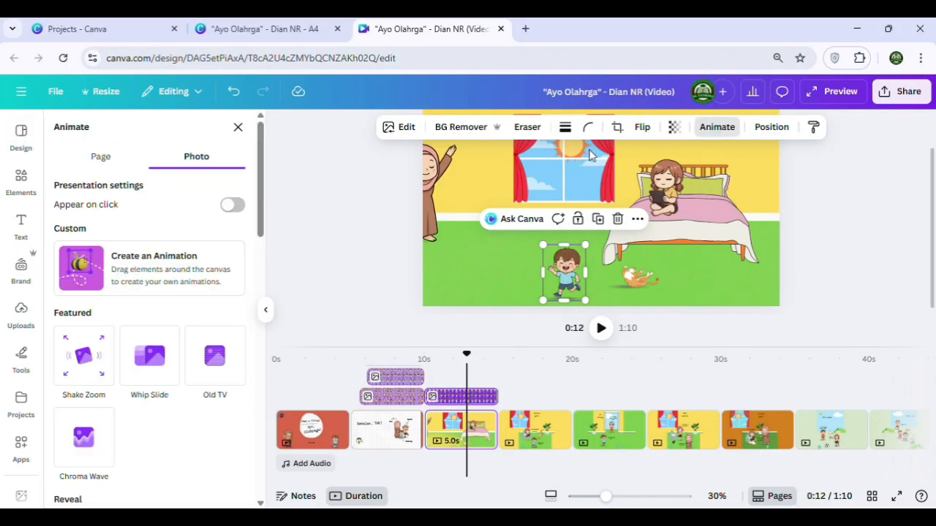
{"action": "left_click", "coordinate": [130, 269]}
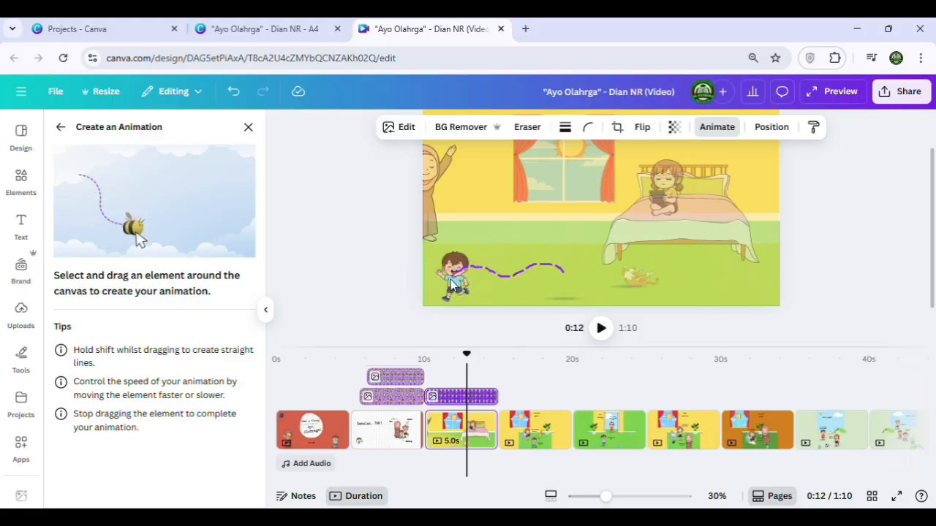
{"action": "left_click_drag", "start_coordinate": [451, 285], "coordinate": [453, 287]}
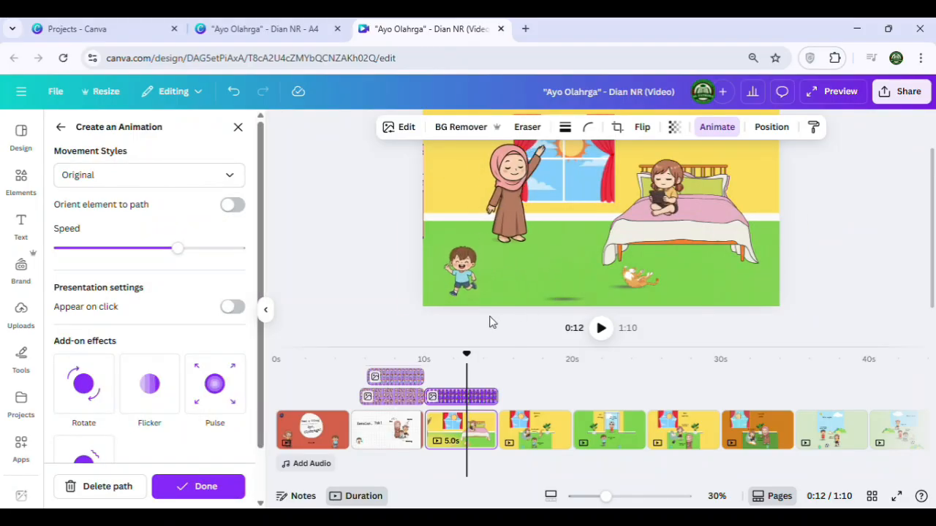
{"action": "left_click", "coordinate": [101, 486]}
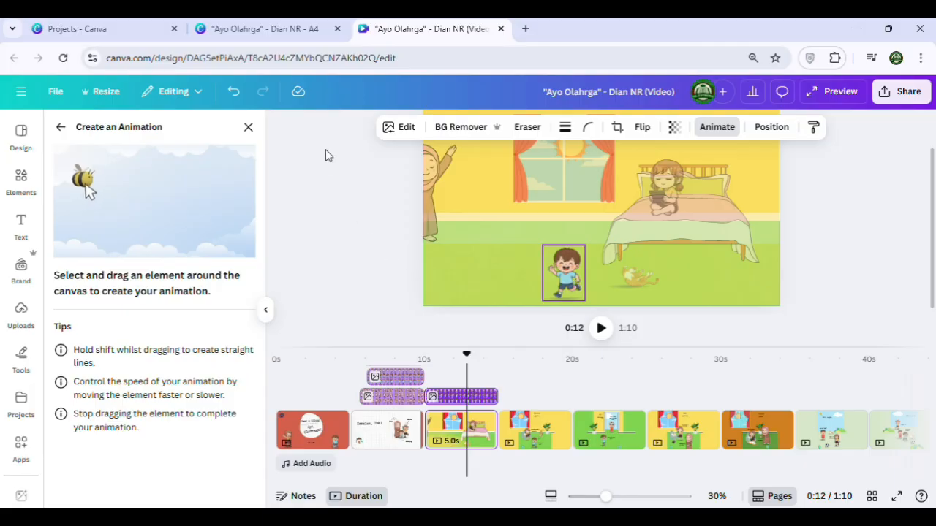
{"action": "left_click", "coordinate": [250, 130]}
{"action": "left_click", "coordinate": [597, 314]}
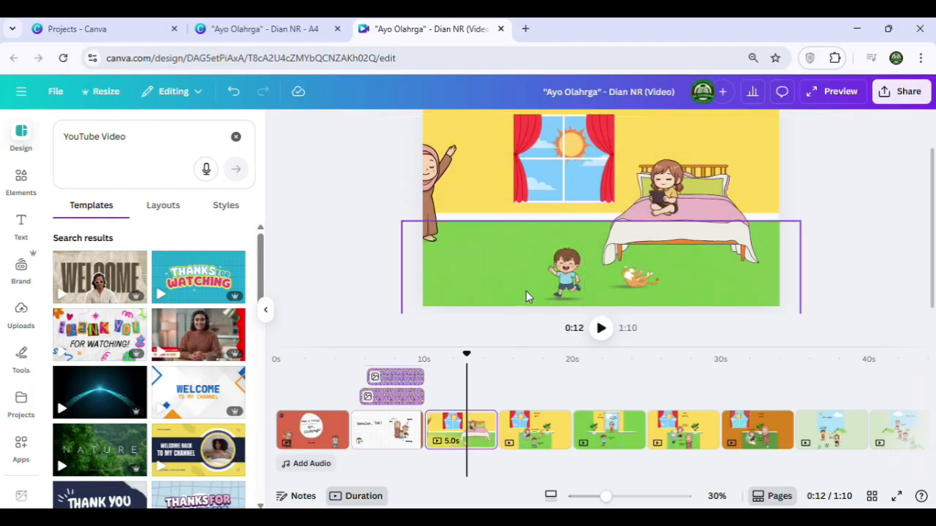
Create a custom animation path that moves the grouped boy and his shadow across the floor and past the page's left edge
{"action": "left_click", "coordinate": [564, 265]}
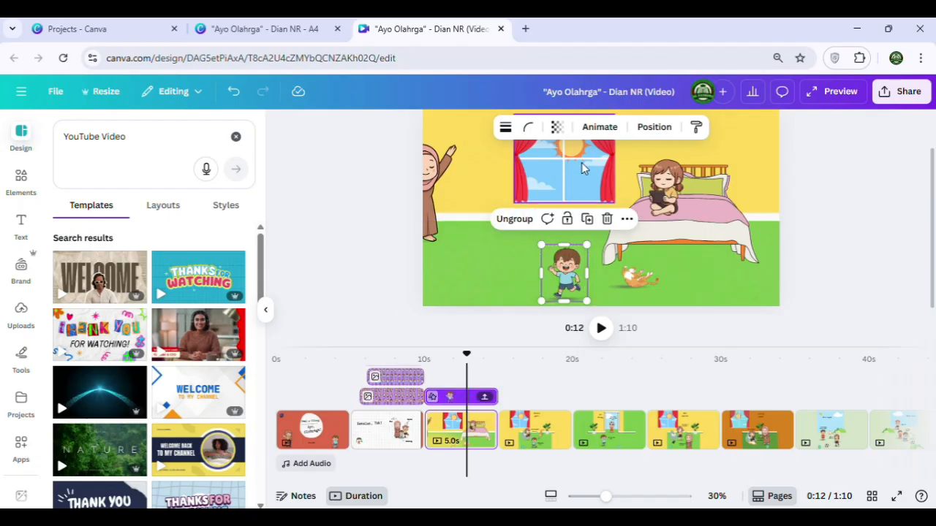
{"action": "left_click", "coordinate": [603, 127]}
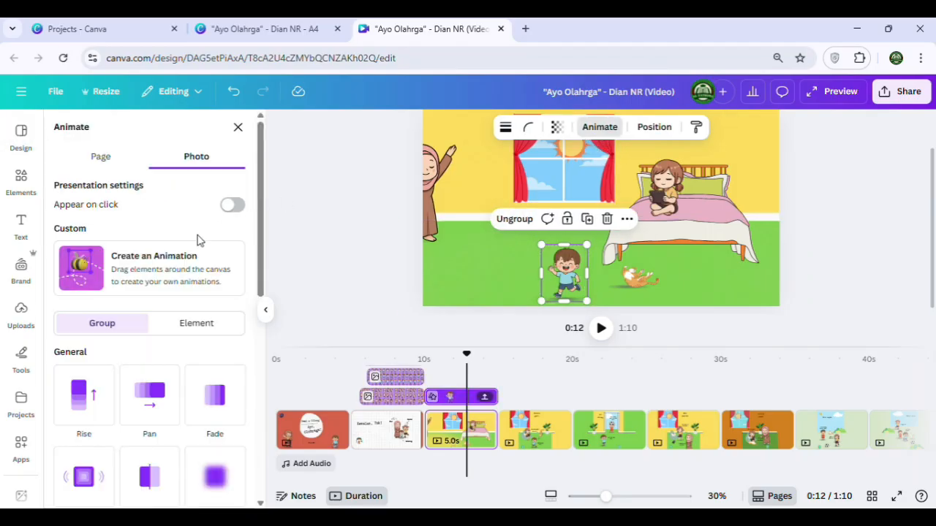
{"action": "left_click", "coordinate": [93, 283]}
{"action": "left_click_drag", "start_coordinate": [564, 291], "coordinate": [414, 284]}
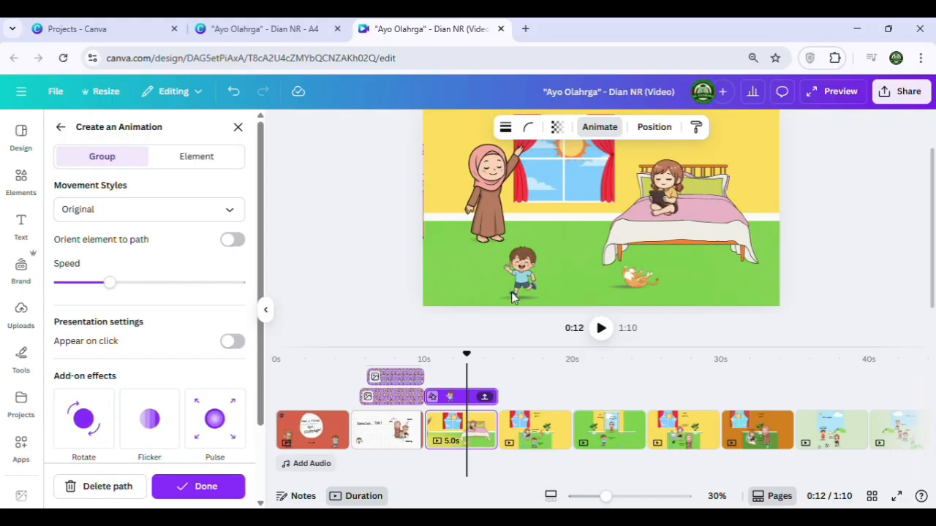
Try the Smooth and Steady movement styles on the boy's animation path, and go back to Original
{"action": "left_click", "coordinate": [205, 212]}
{"action": "left_click", "coordinate": [145, 270]}
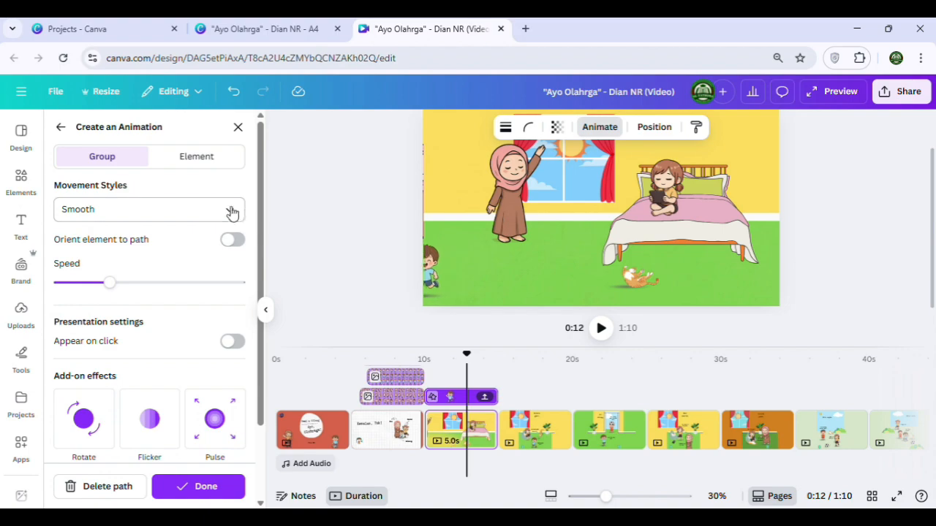
{"action": "left_click", "coordinate": [211, 211]}
{"action": "left_click", "coordinate": [132, 297]}
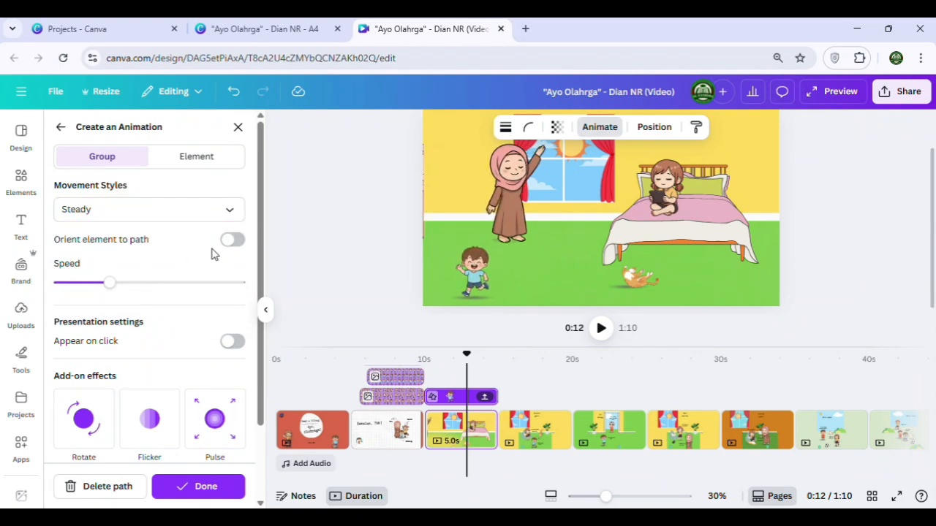
{"action": "left_click", "coordinate": [230, 211]}
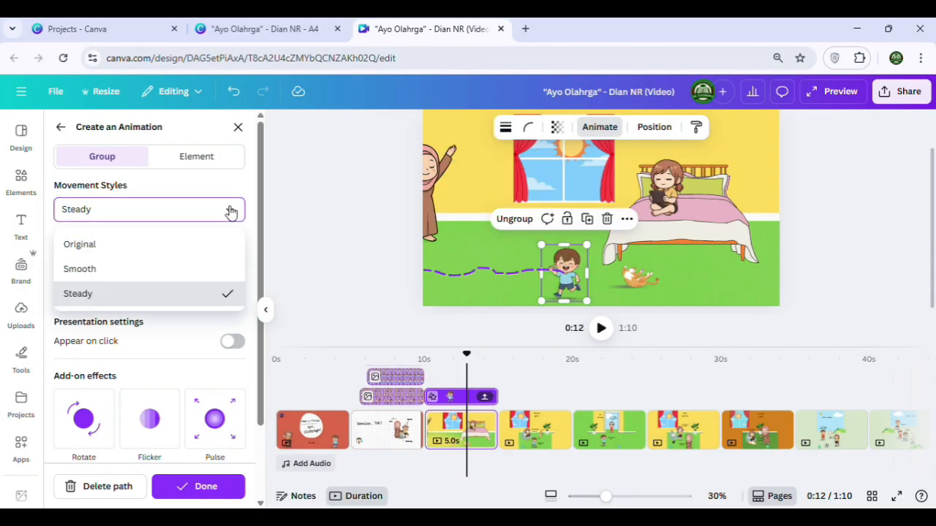
{"action": "left_click", "coordinate": [146, 246]}
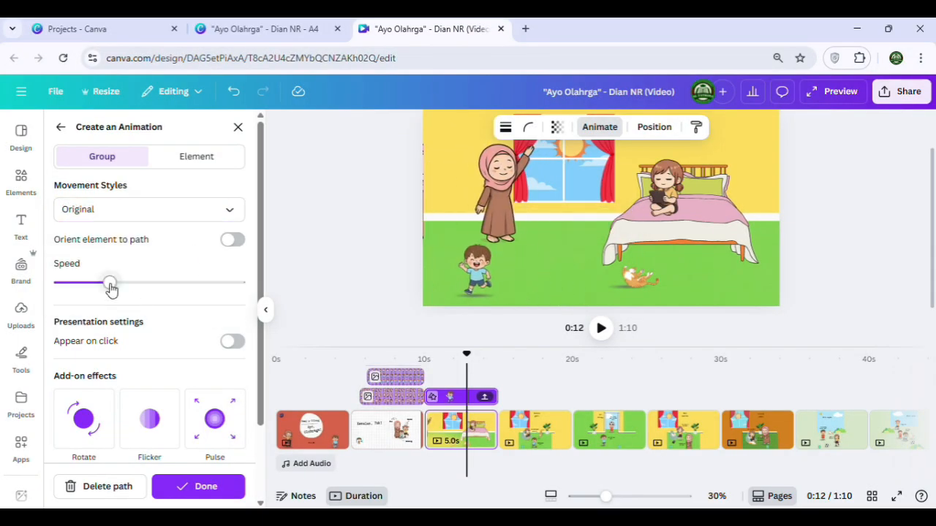
Increase the speed of the boy's custom animation slightly and finish editing his path
{"action": "left_click_drag", "start_coordinate": [111, 284], "coordinate": [138, 283]}
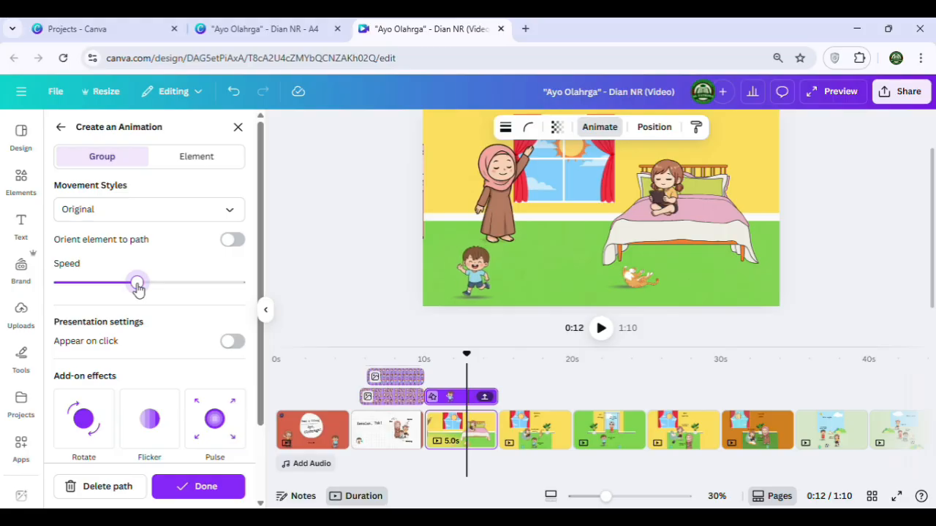
{"action": "left_click", "coordinate": [185, 488]}
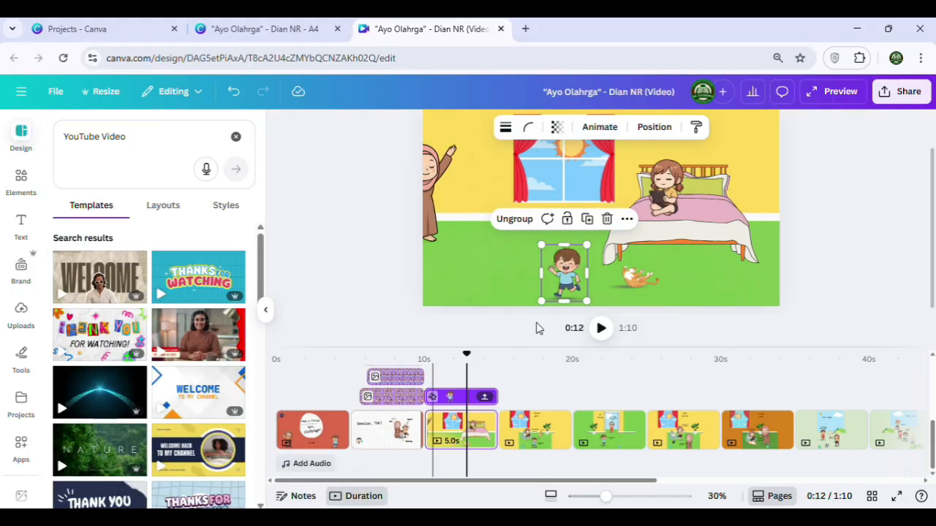
{"action": "left_click", "coordinate": [447, 186]}
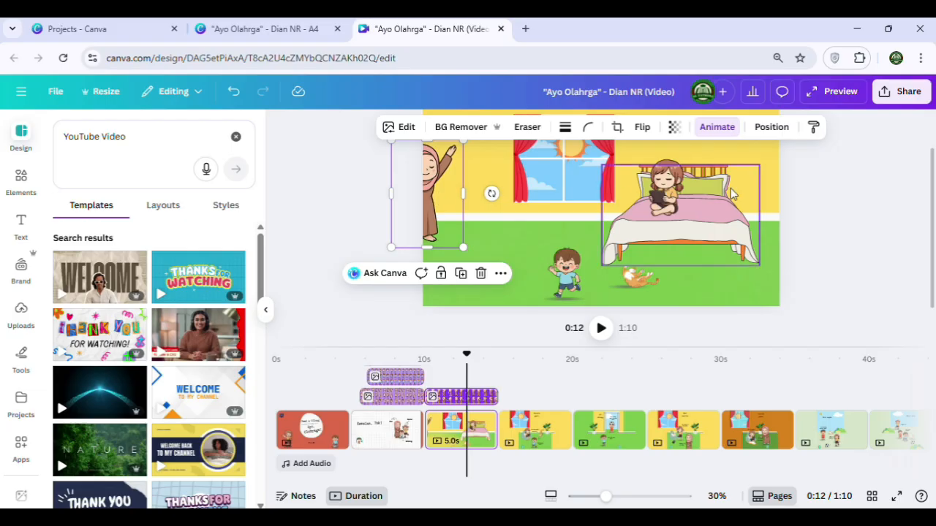
{"action": "left_click", "coordinate": [804, 212]}
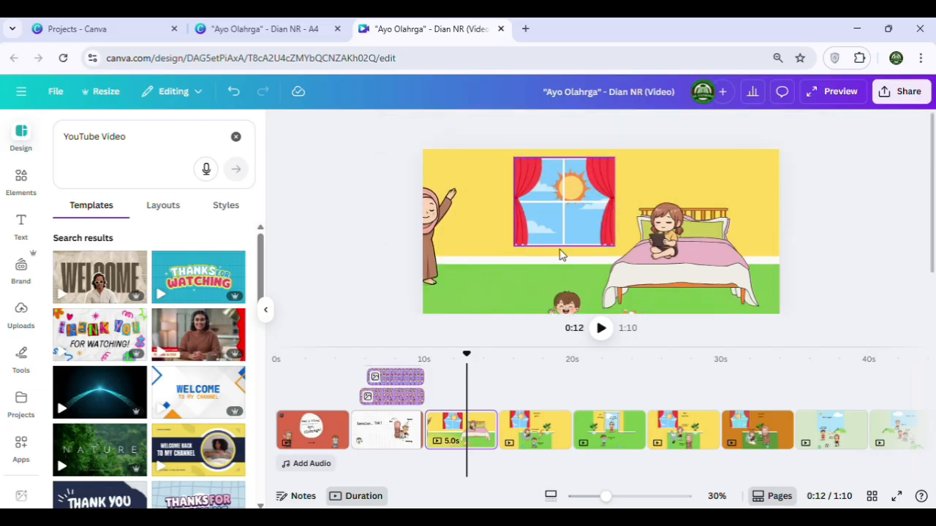
{"action": "scroll", "coordinate": [574, 251], "scroll_direction": "down", "scroll_amount": 1}
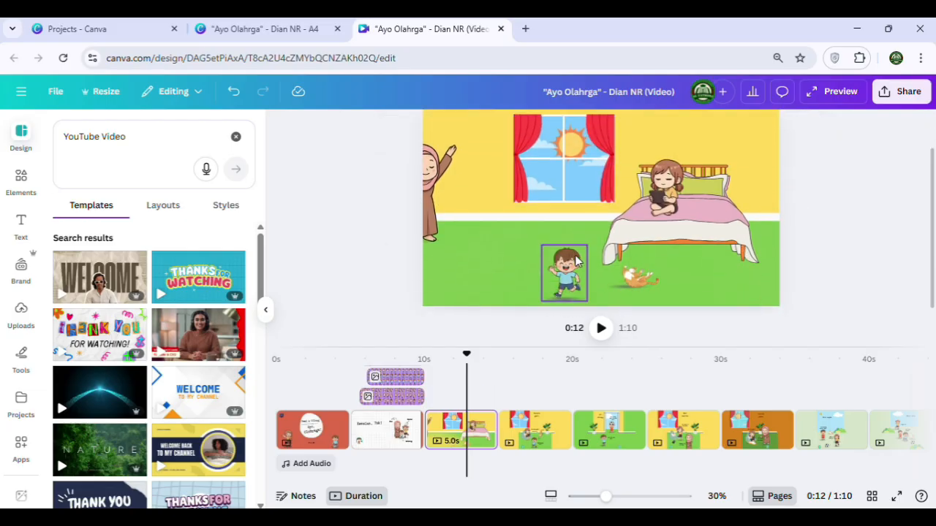
Delete the page number badge, the "Bermain gawai." caption and both speech texts from the fourth page
{"action": "left_click", "coordinate": [525, 394]}
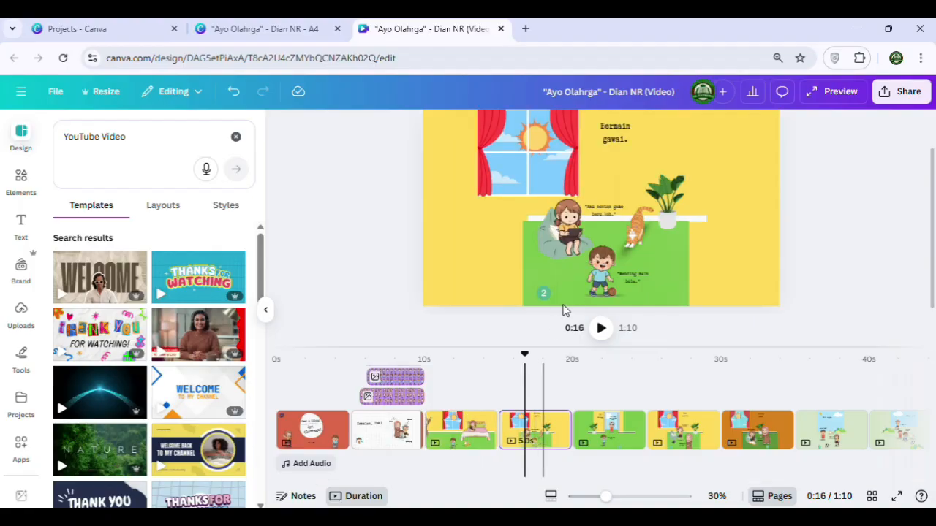
{"action": "left_click", "coordinate": [542, 291]}
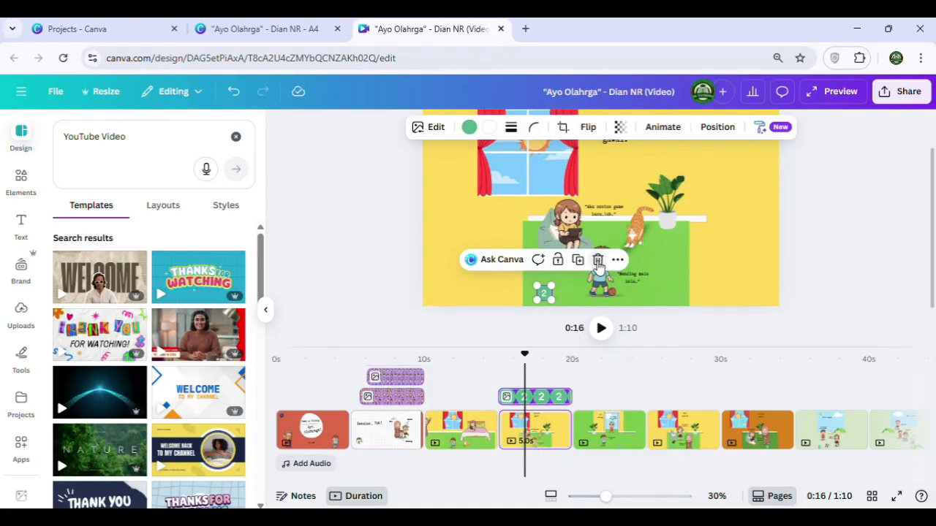
{"action": "left_click", "coordinate": [636, 277]}
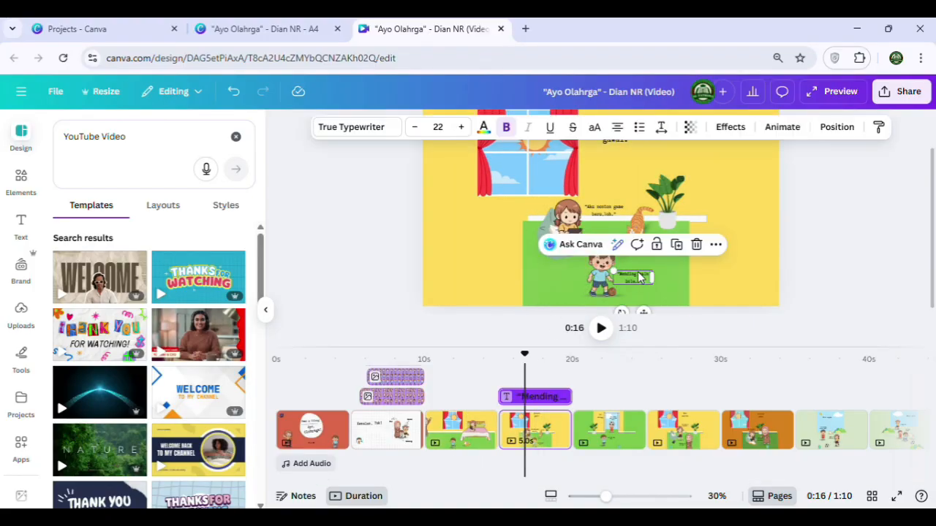
{"action": "left_click", "coordinate": [697, 244]}
{"action": "left_click", "coordinate": [627, 184]}
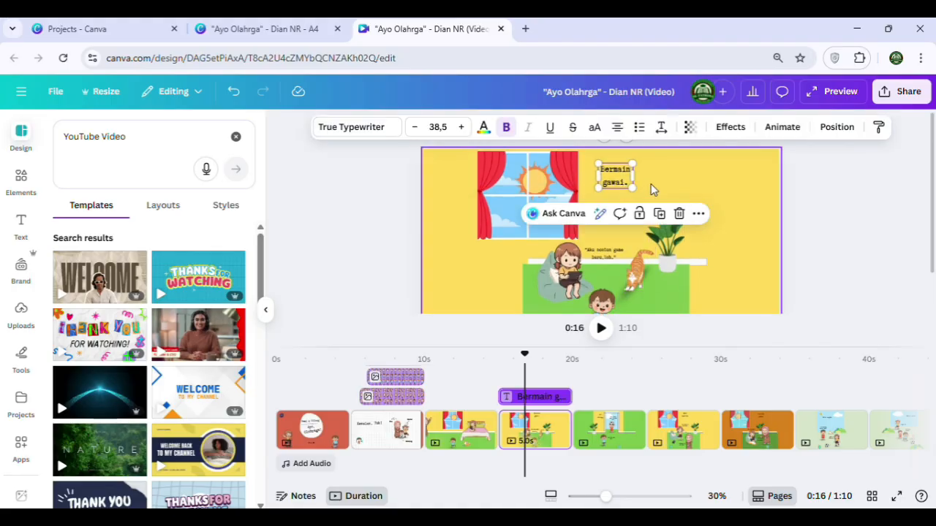
{"action": "left_click", "coordinate": [680, 216]}
{"action": "left_click", "coordinate": [622, 254]}
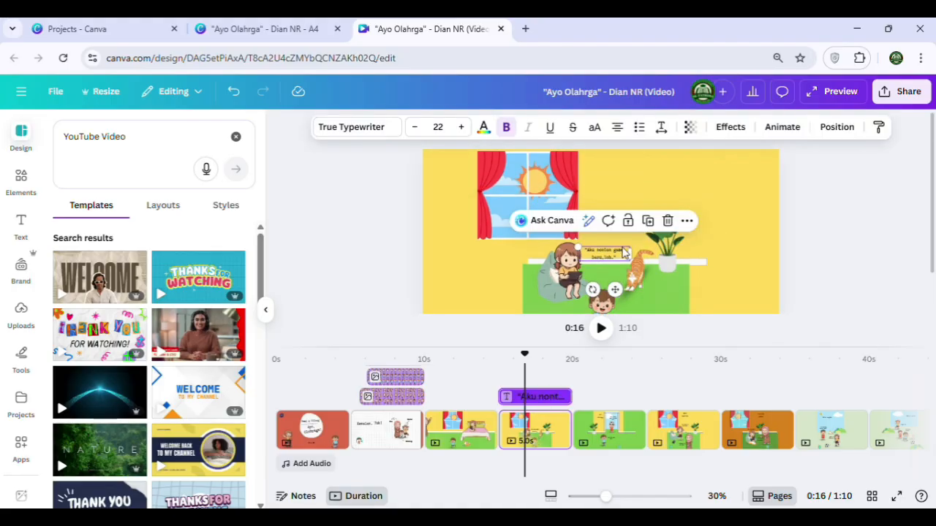
{"action": "left_click", "coordinate": [668, 220]}
Unlock the green floor on the fourth page and widen it past both side edges of the page
{"action": "scroll", "coordinate": [615, 239], "scroll_direction": "down", "scroll_amount": 2}
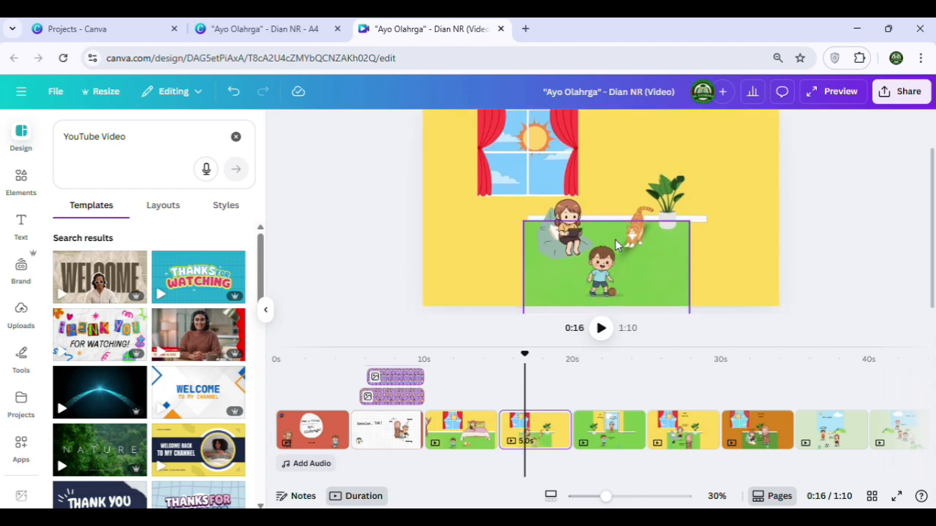
{"action": "left_click", "coordinate": [529, 276]}
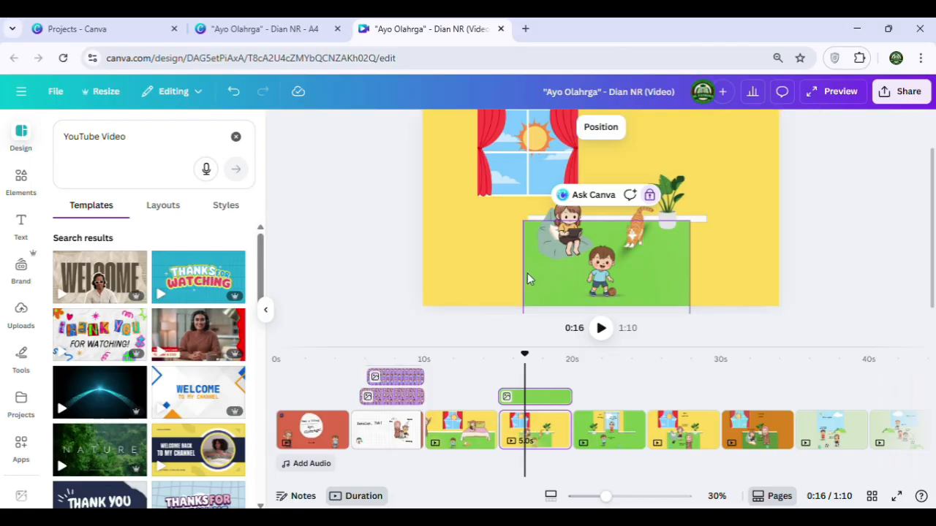
{"action": "left_click", "coordinate": [439, 276]}
{"action": "left_click", "coordinate": [576, 280]}
{"action": "left_click", "coordinate": [652, 226]}
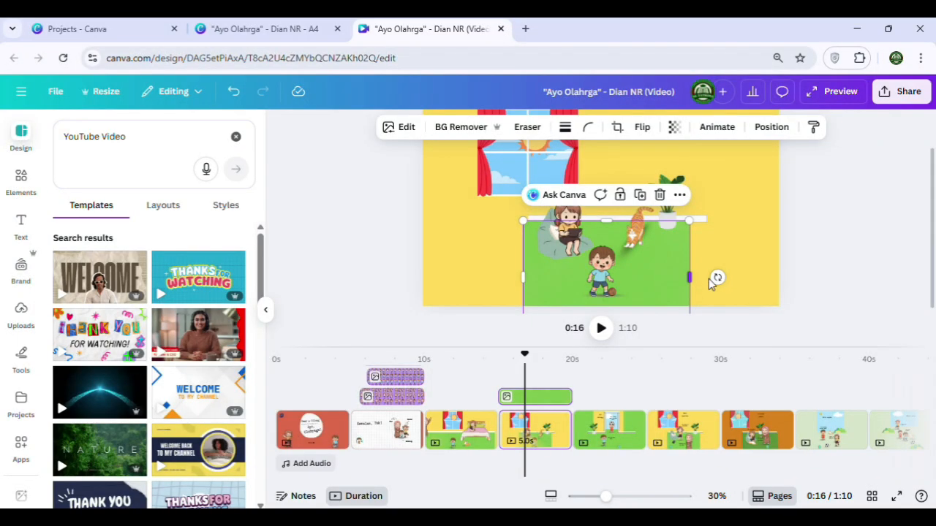
{"action": "left_click_drag", "start_coordinate": [688, 277], "coordinate": [802, 277]}
{"action": "left_click_drag", "start_coordinate": [523, 276], "coordinate": [379, 268]}
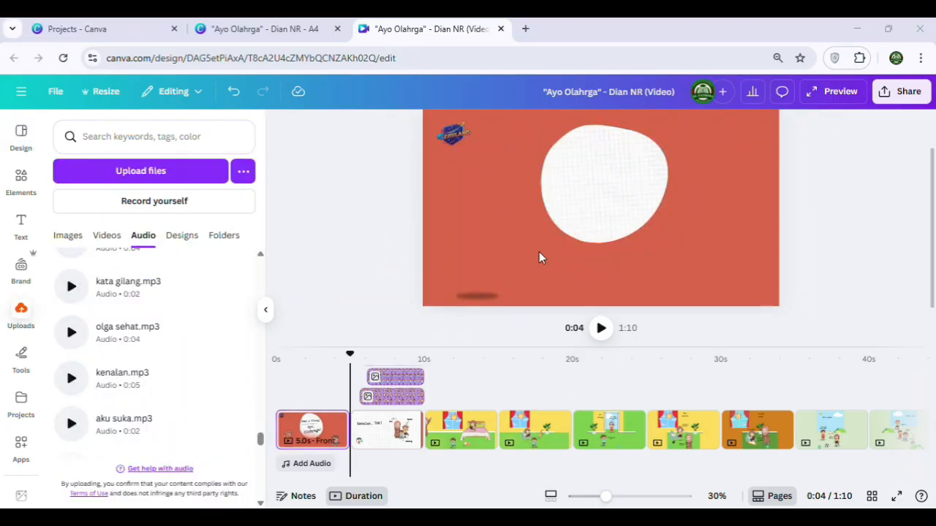
Add the kenalan.mp3 audio, align its start with the "Kenalan, Yuk!" page on the timeline, and play that page back
{"action": "left_click", "coordinate": [601, 328]}
{"action": "left_click", "coordinate": [602, 330]}
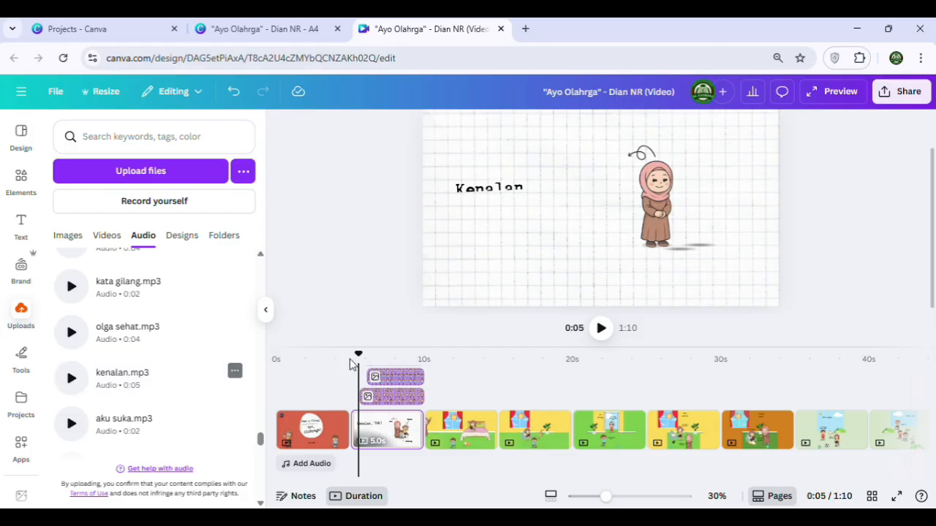
{"action": "left_click_drag", "start_coordinate": [442, 347], "coordinate": [447, 273]}
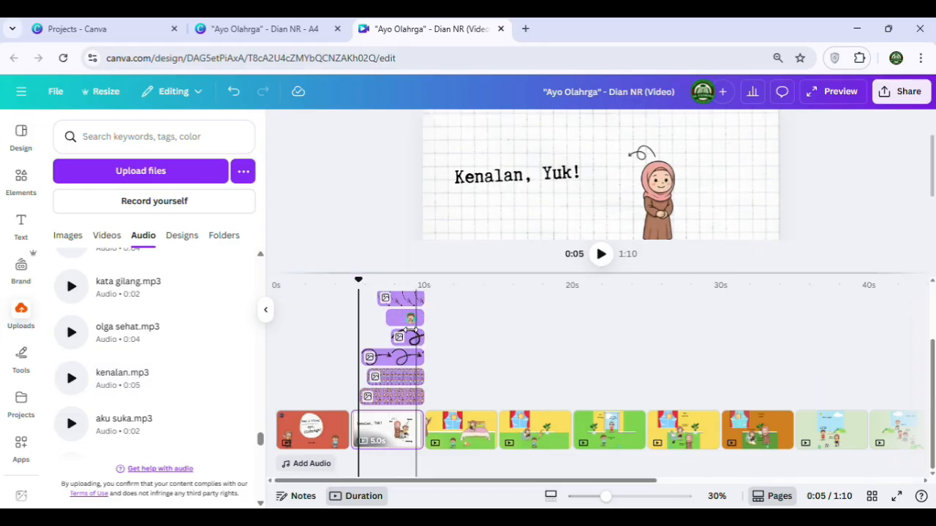
{"action": "left_click", "coordinate": [125, 375]}
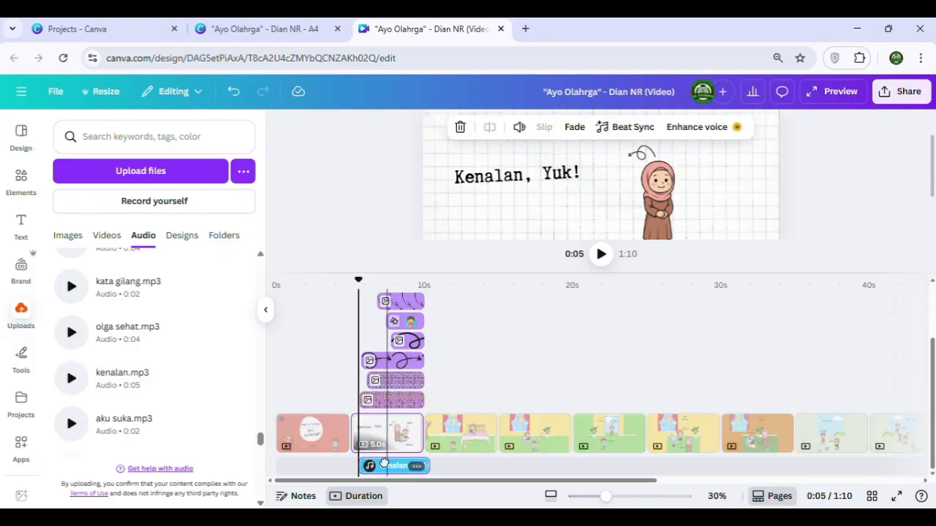
{"action": "left_click_drag", "start_coordinate": [384, 463], "coordinate": [375, 464]}
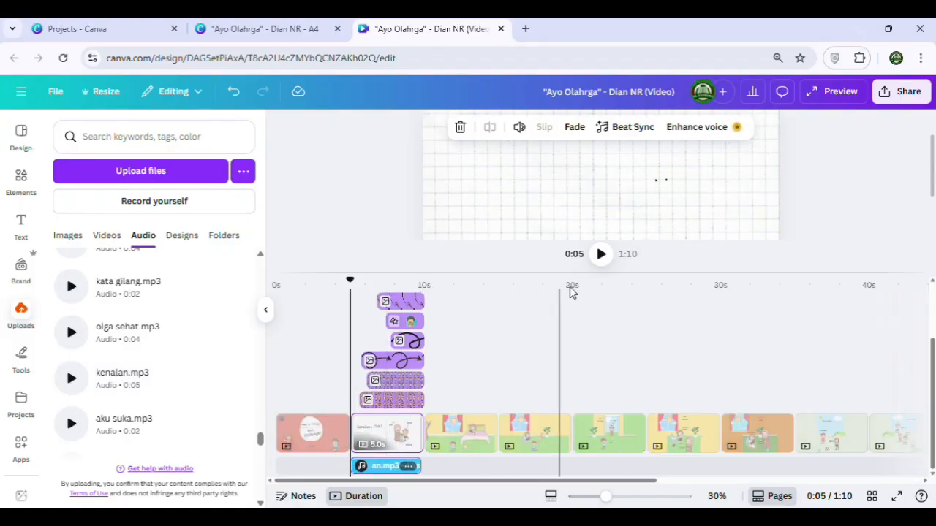
{"action": "left_click", "coordinate": [602, 262]}
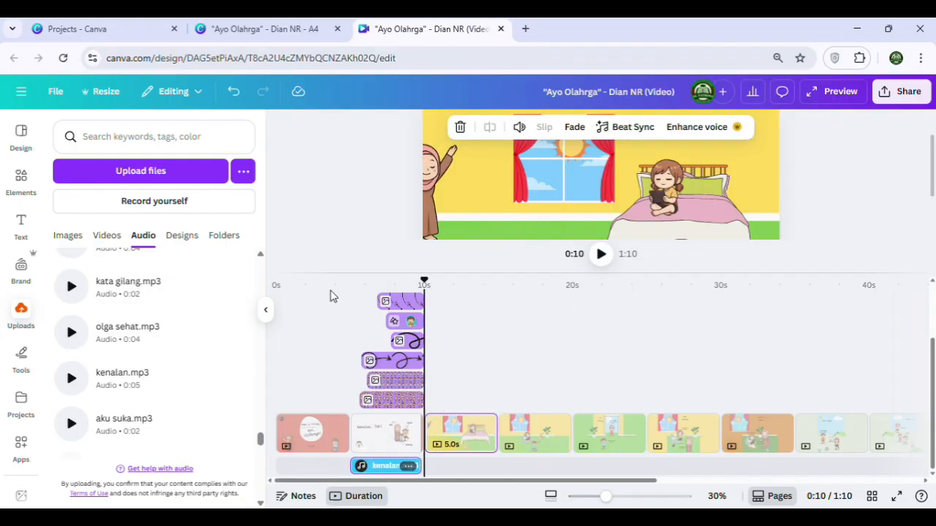
Add the pagi cerah.mp3 audio at the start of the third page, the bedroom scene, and play that page back
{"action": "scroll", "coordinate": [130, 391], "scroll_direction": "up", "scroll_amount": 1}
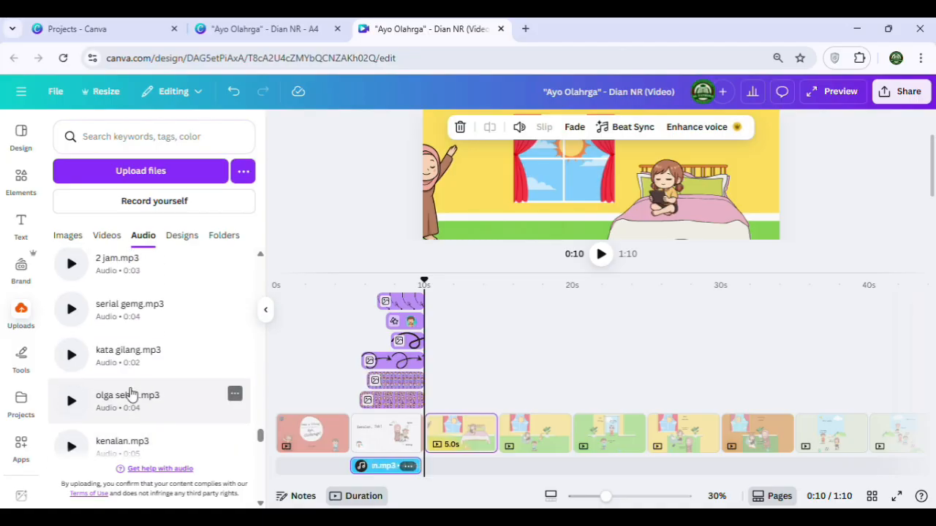
{"action": "scroll", "coordinate": [129, 391], "scroll_direction": "up", "scroll_amount": 3}
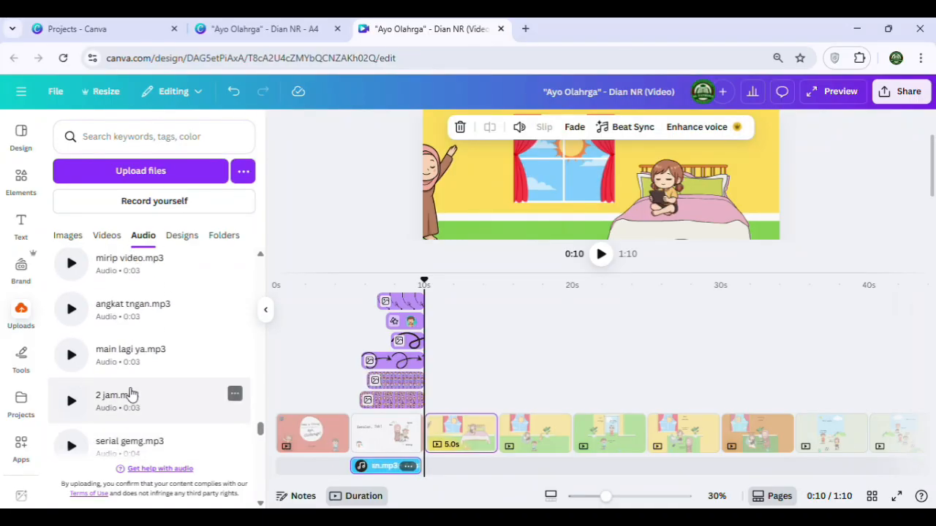
{"action": "scroll", "coordinate": [134, 348], "scroll_direction": "up", "scroll_amount": 1}
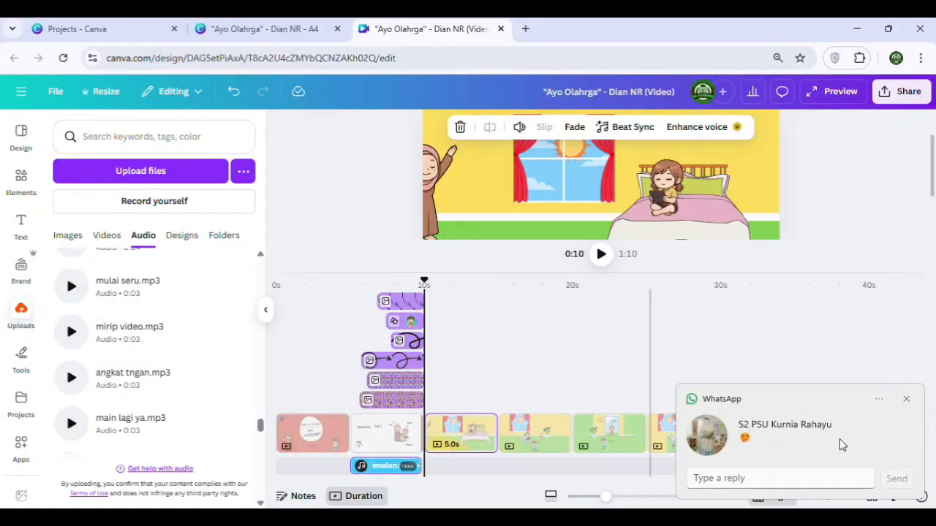
{"action": "left_click", "coordinate": [905, 400]}
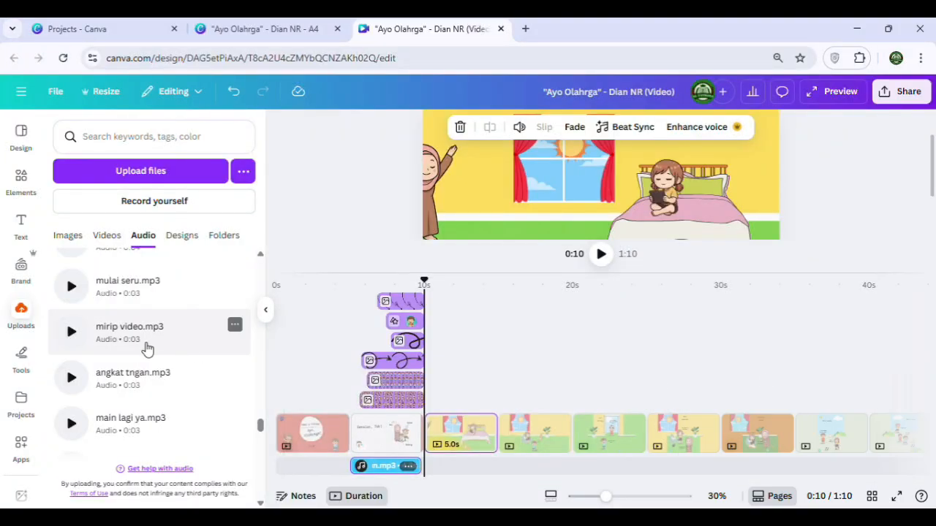
{"action": "scroll", "coordinate": [148, 349], "scroll_direction": "up", "scroll_amount": 2}
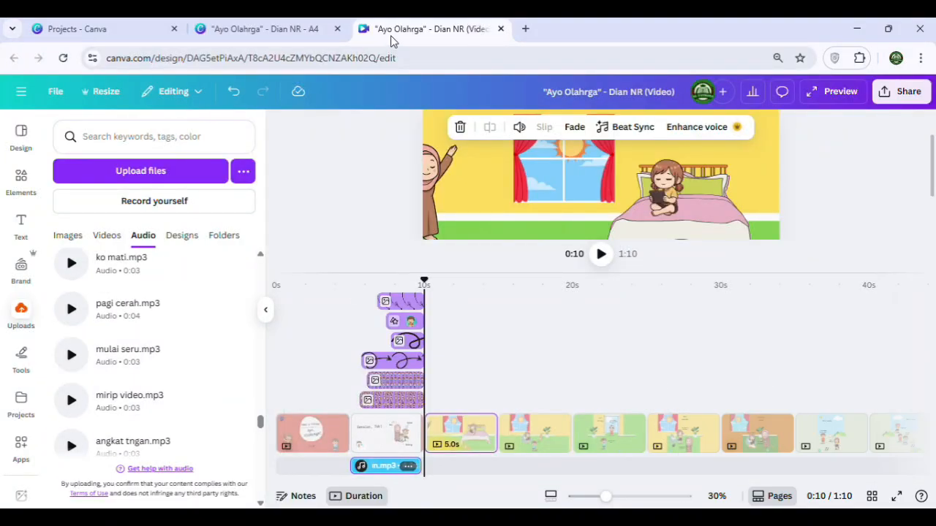
{"action": "left_click", "coordinate": [123, 310]}
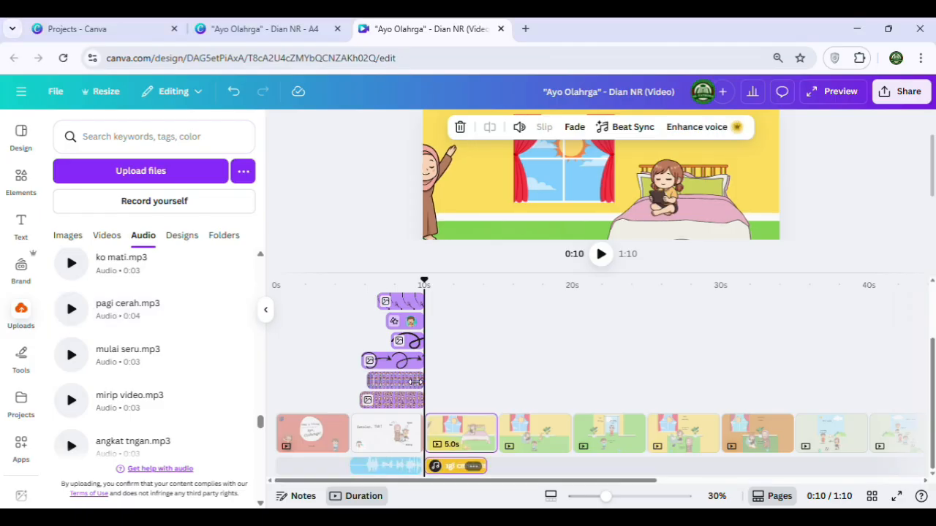
{"action": "left_click", "coordinate": [601, 256]}
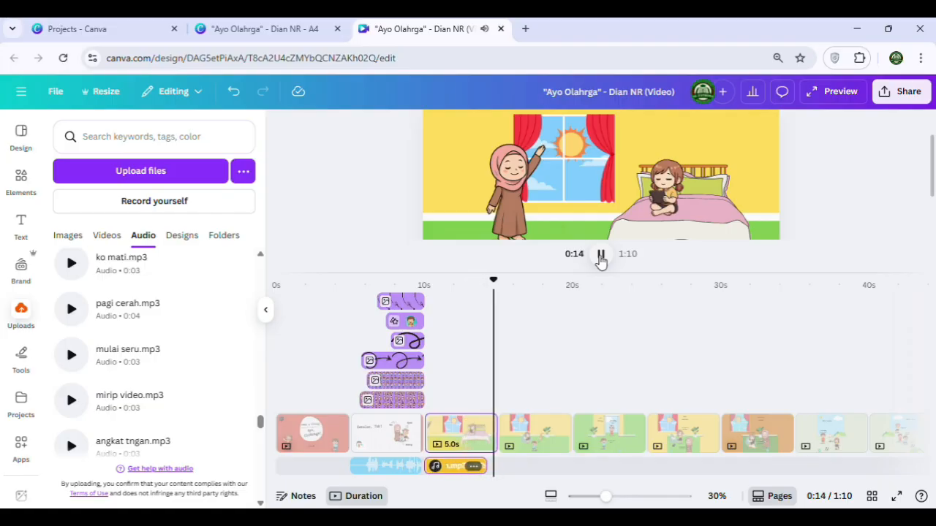
{"action": "left_click", "coordinate": [601, 256]}
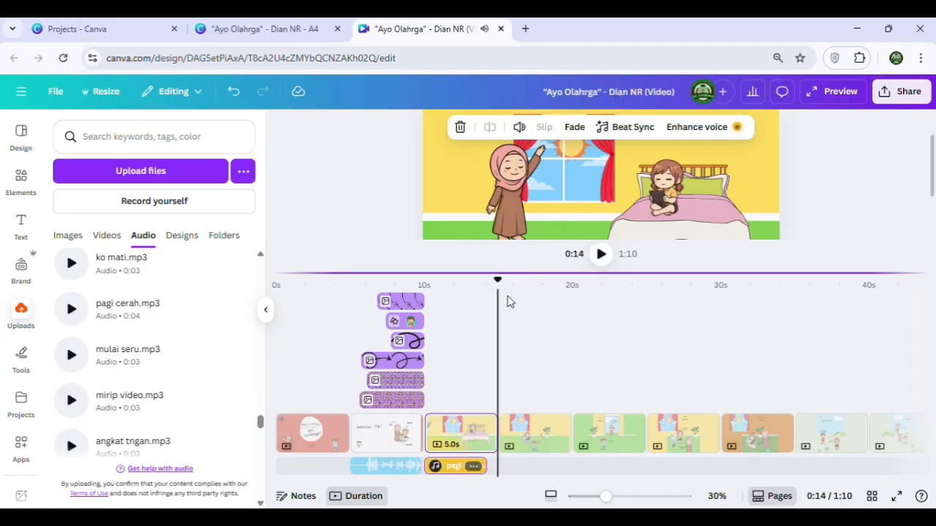
Extend the bedroom page's duration on the timeline to 12.4 seconds and play it from its start to the end of its voice clip
{"action": "left_click", "coordinate": [448, 472]}
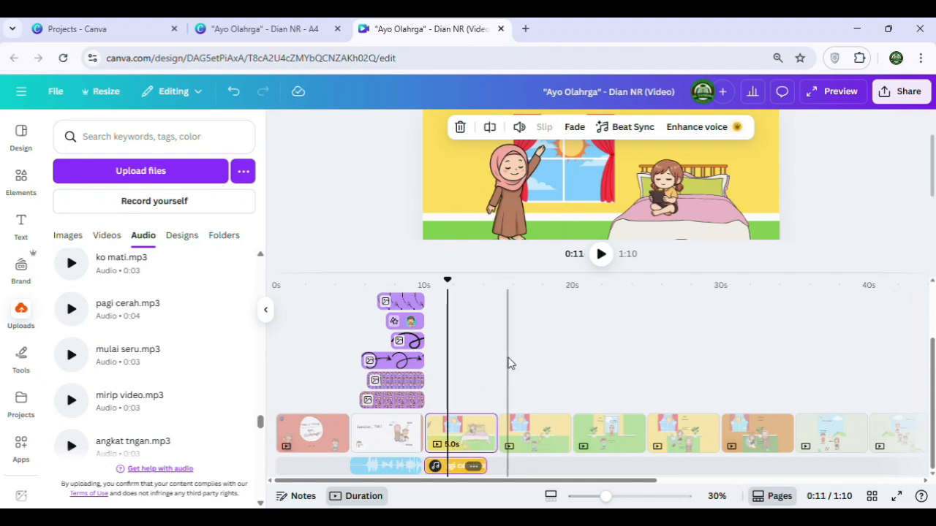
{"action": "left_click", "coordinate": [453, 427]}
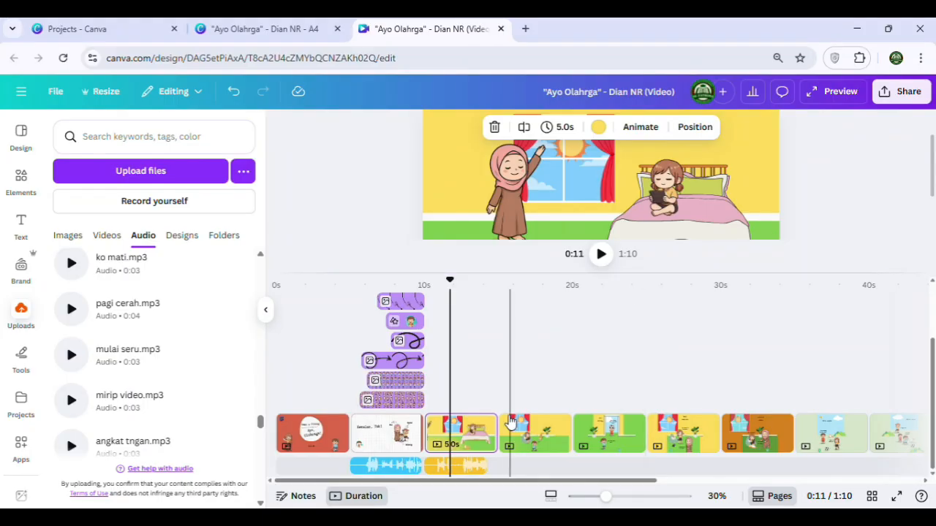
{"action": "left_click_drag", "start_coordinate": [488, 434], "coordinate": [593, 436]}
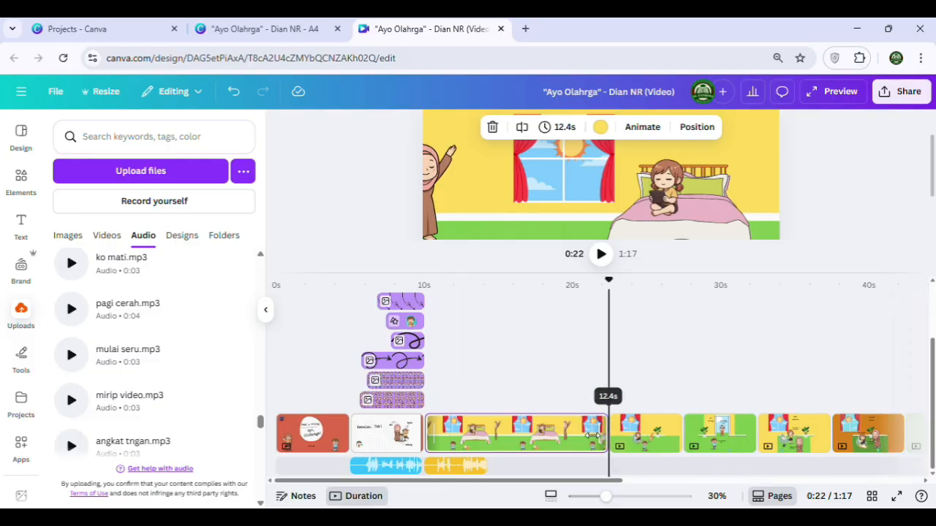
{"action": "left_click", "coordinate": [428, 389]}
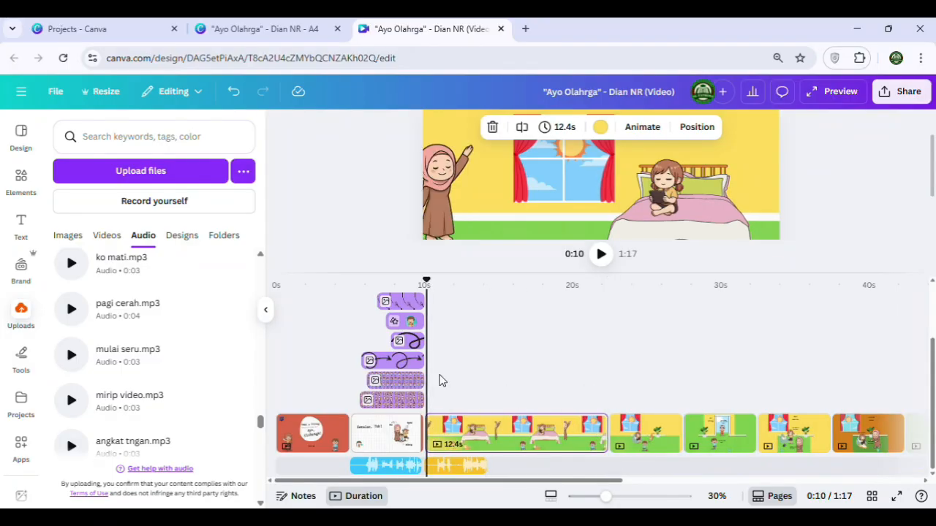
{"action": "left_click", "coordinate": [600, 255]}
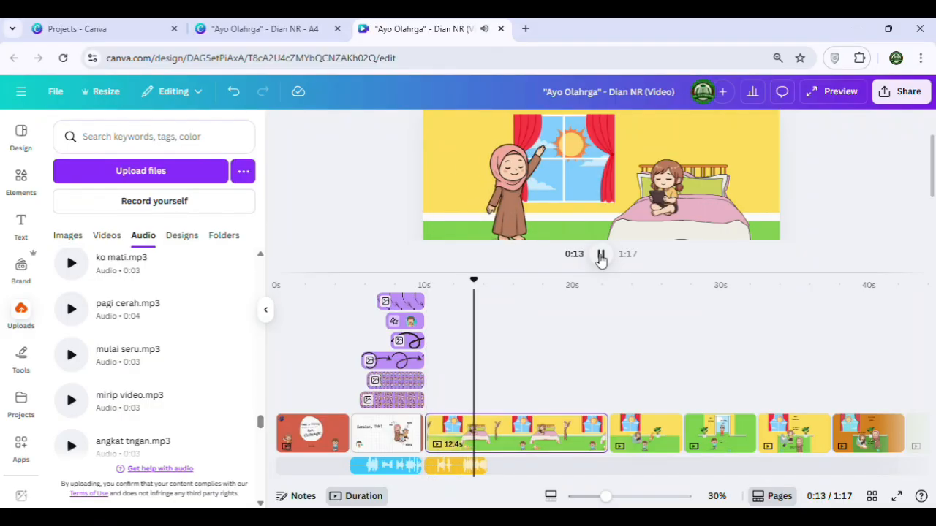
{"action": "left_click", "coordinate": [600, 255]}
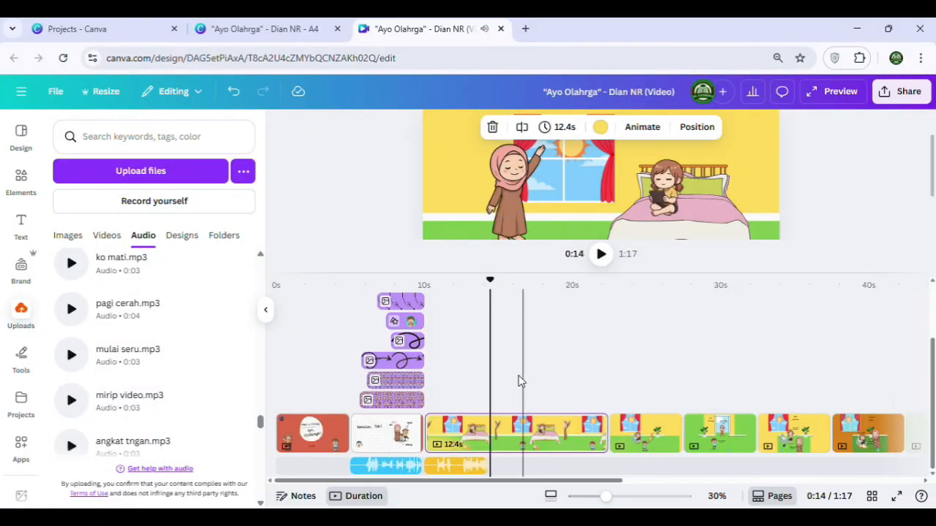
Add the sbentar bu.mp3 audio right after the pagi cerah.mp3 clip on the bedroom page and play it back
{"action": "scroll", "coordinate": [168, 373], "scroll_direction": "down", "scroll_amount": 3}
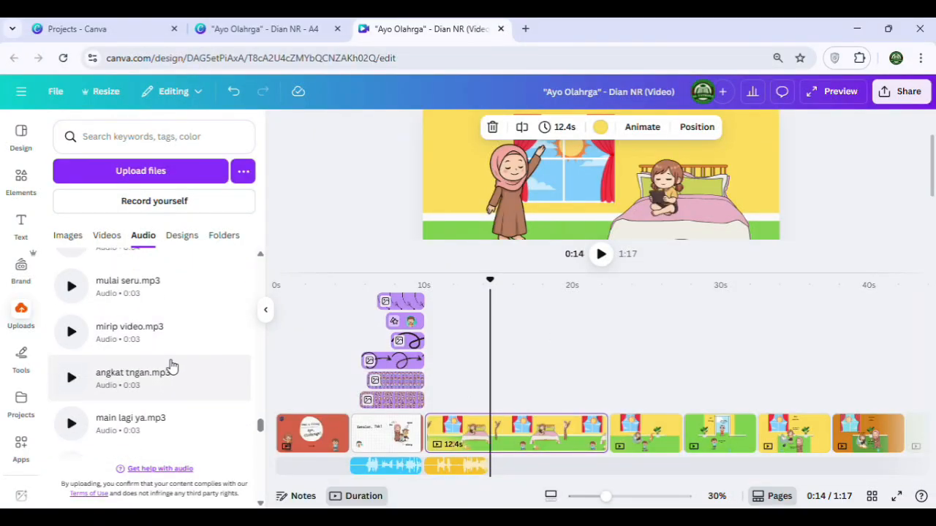
{"action": "scroll", "coordinate": [171, 377], "scroll_direction": "down", "scroll_amount": 4}
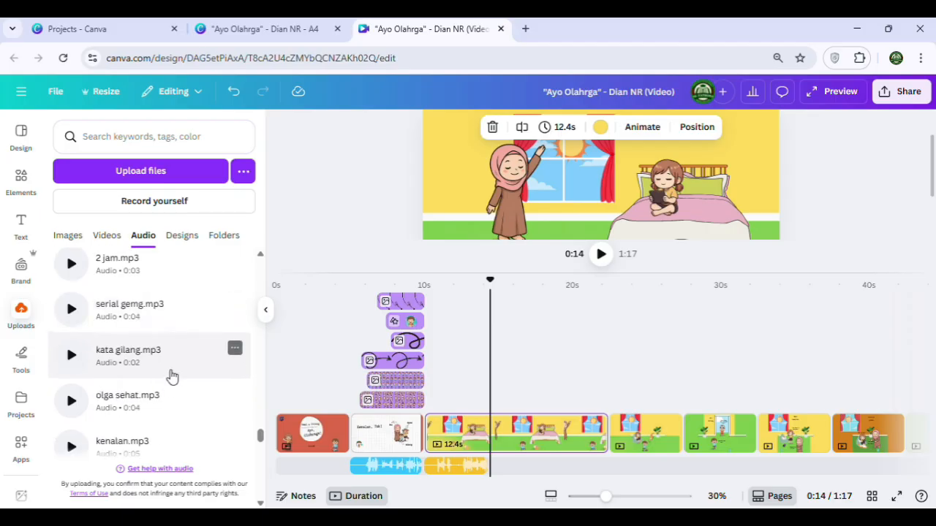
{"action": "scroll", "coordinate": [172, 376], "scroll_direction": "down", "scroll_amount": 4}
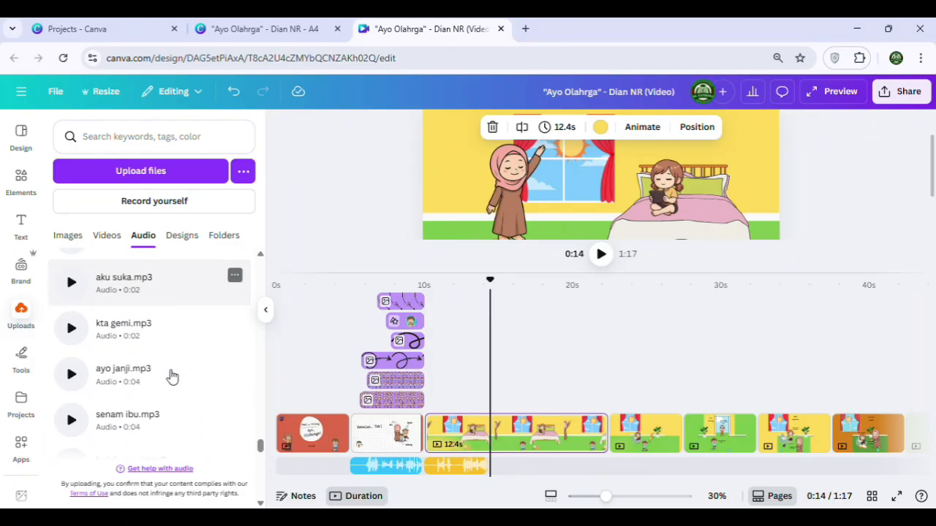
{"action": "scroll", "coordinate": [172, 375], "scroll_direction": "down", "scroll_amount": 1}
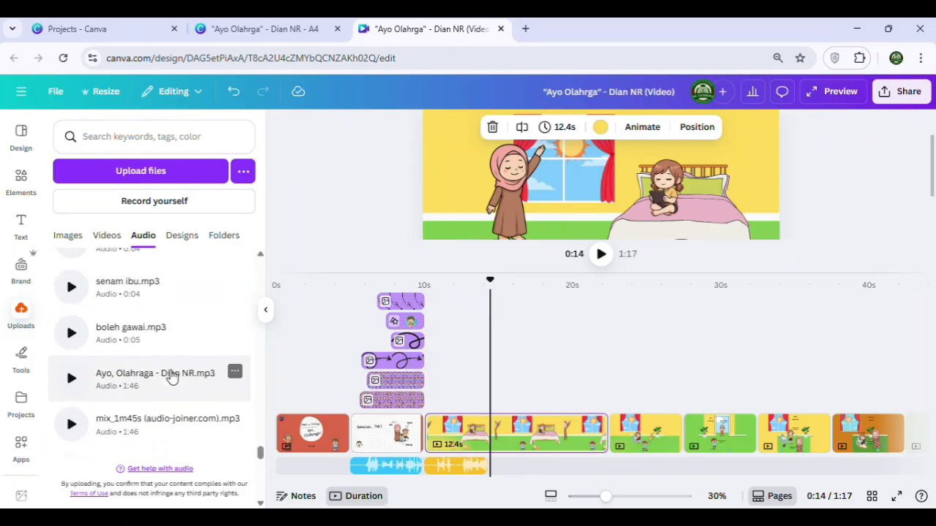
{"action": "scroll", "coordinate": [172, 375], "scroll_direction": "up", "scroll_amount": 3}
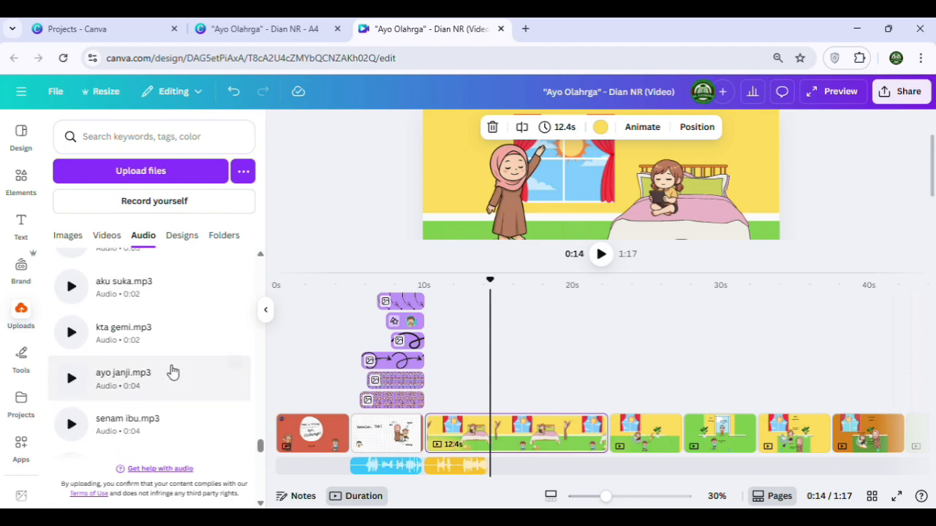
{"action": "scroll", "coordinate": [172, 371], "scroll_direction": "up", "scroll_amount": 4}
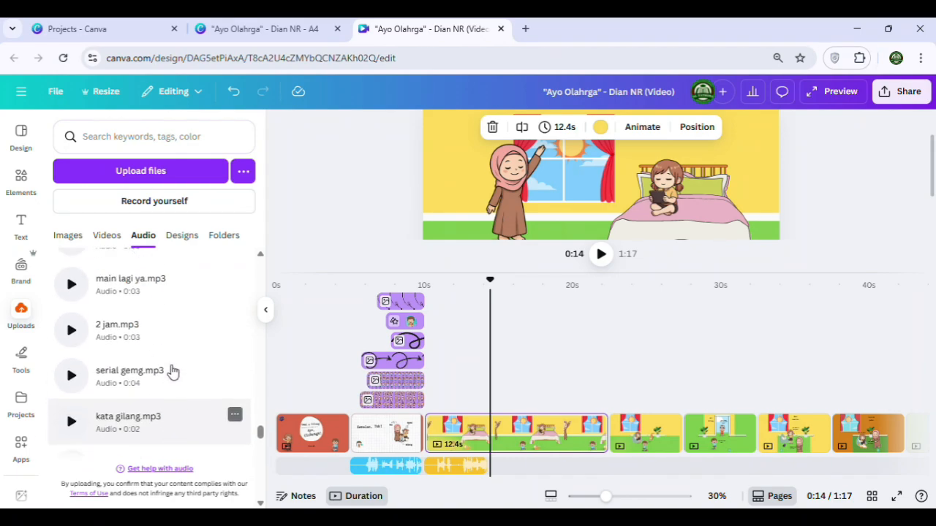
{"action": "scroll", "coordinate": [173, 371], "scroll_direction": "up", "scroll_amount": 3}
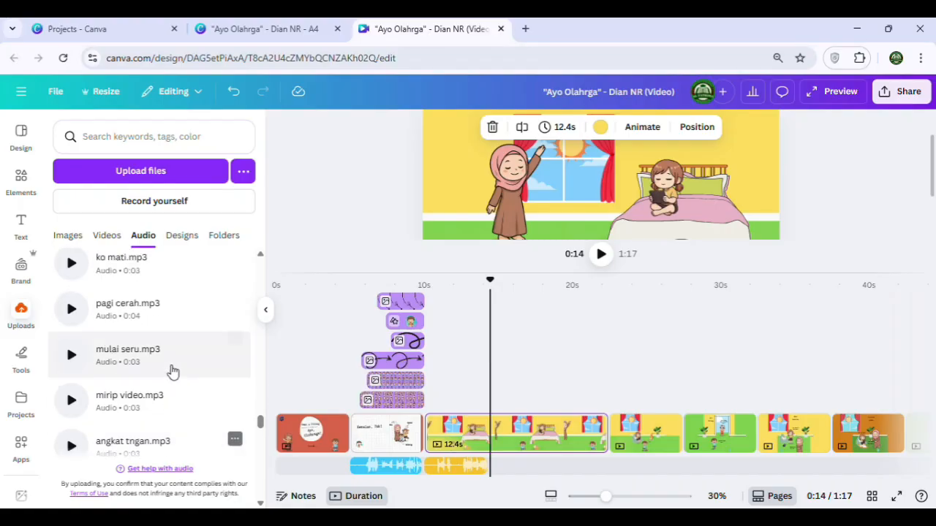
{"action": "scroll", "coordinate": [173, 371], "scroll_direction": "up", "scroll_amount": 3}
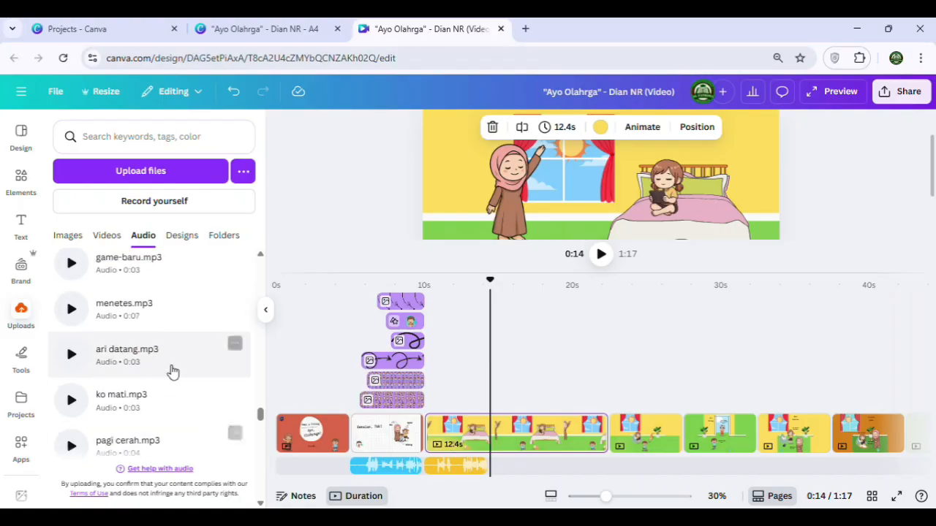
{"action": "scroll", "coordinate": [173, 372], "scroll_direction": "up", "scroll_amount": 3}
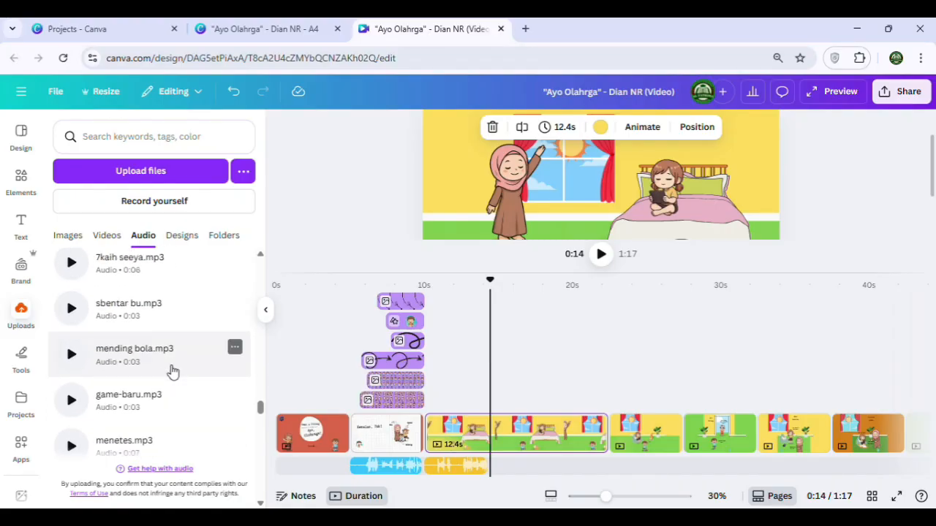
{"action": "left_click", "coordinate": [147, 313]}
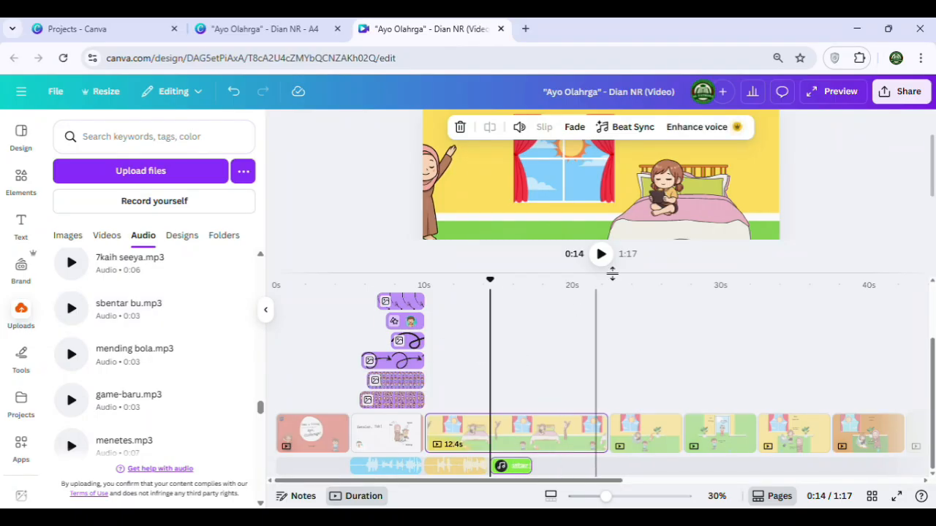
{"action": "left_click", "coordinate": [600, 256]}
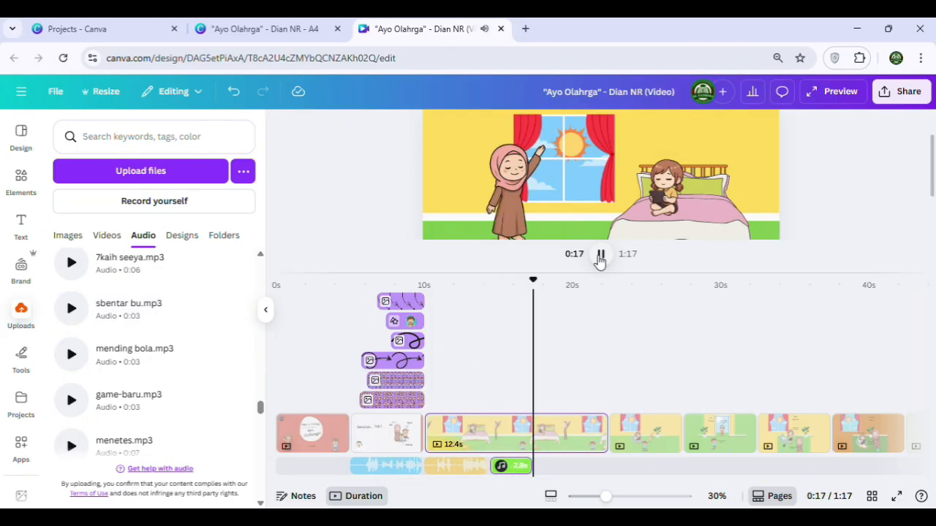
{"action": "left_click", "coordinate": [599, 256]}
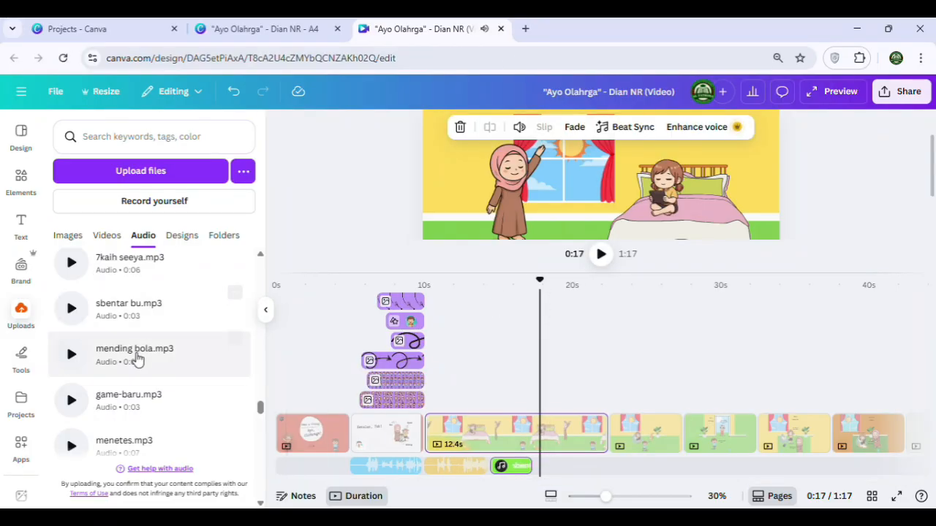
Add the lari pagi.mp3 audio after the sbentar bu.mp3 clip on the bedroom page and play it back
{"action": "scroll", "coordinate": [134, 391], "scroll_direction": "down", "scroll_amount": 5}
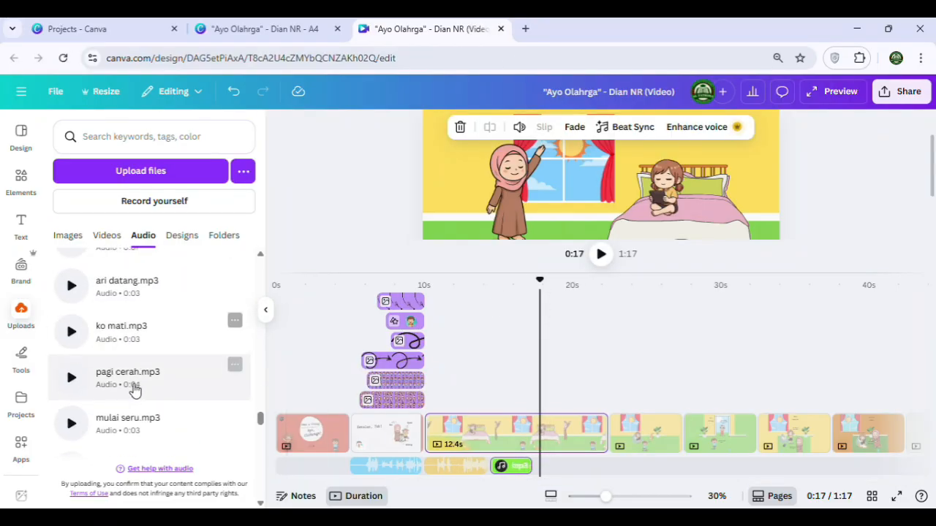
{"action": "scroll", "coordinate": [136, 369], "scroll_direction": "down", "scroll_amount": 3}
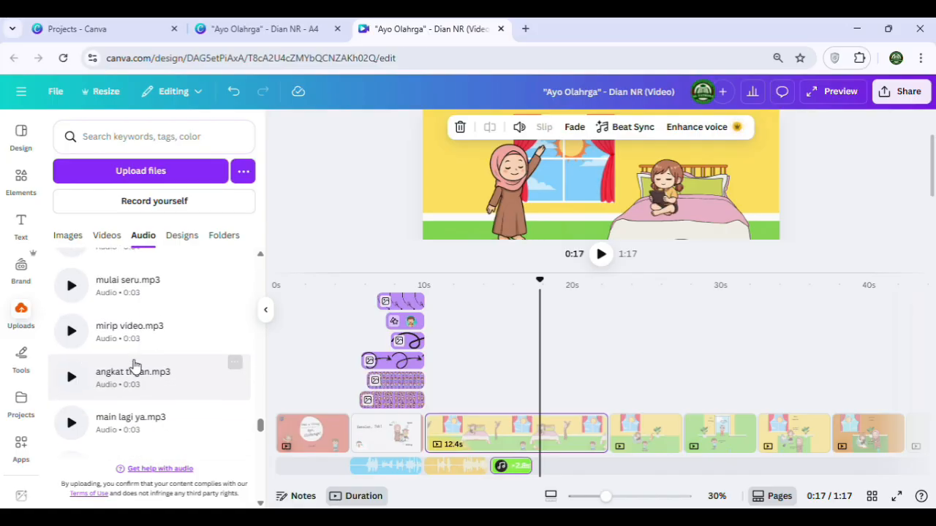
{"action": "scroll", "coordinate": [140, 355], "scroll_direction": "down", "scroll_amount": 4}
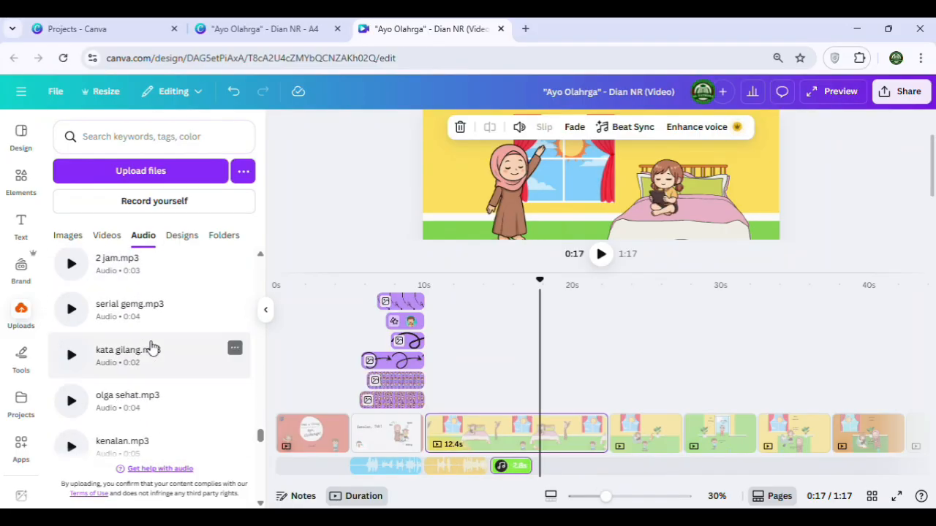
{"action": "scroll", "coordinate": [151, 348], "scroll_direction": "down", "scroll_amount": 5}
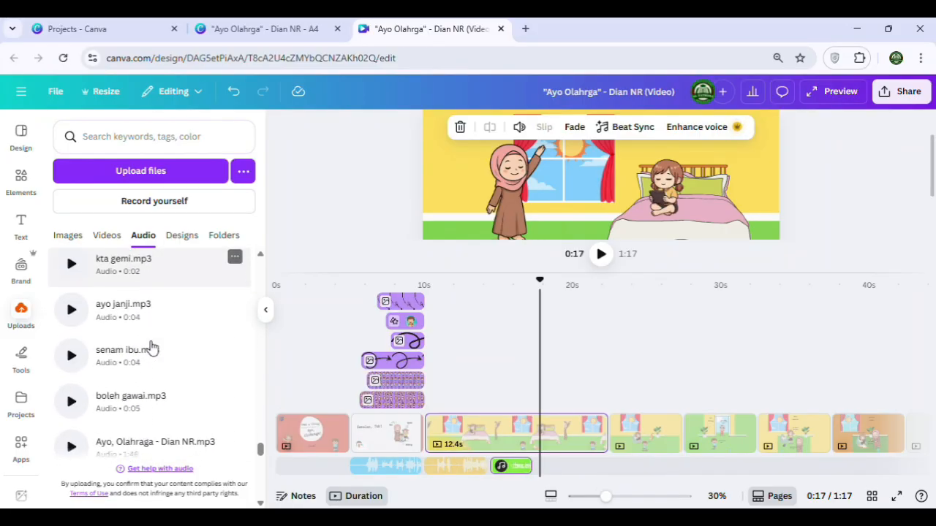
{"action": "scroll", "coordinate": [152, 349], "scroll_direction": "down", "scroll_amount": 3}
{"action": "scroll", "coordinate": [151, 349], "scroll_direction": "up", "scroll_amount": 6}
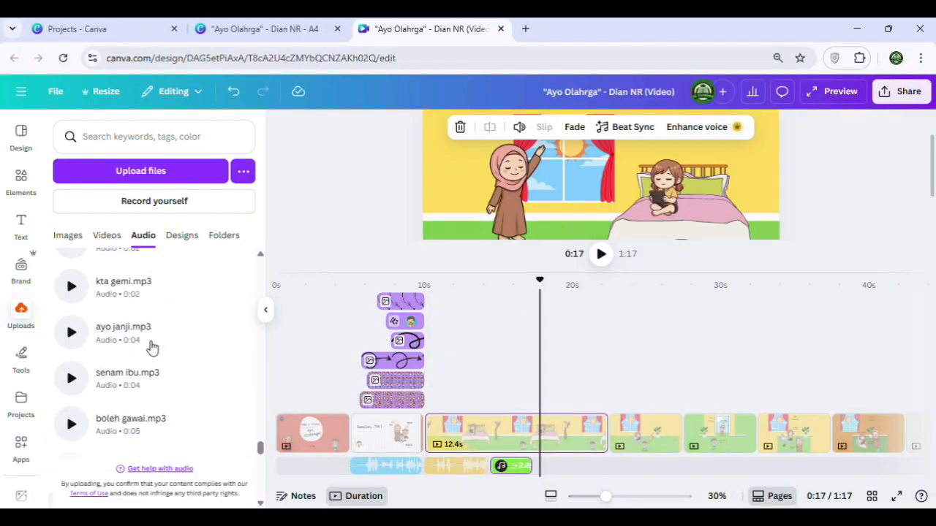
{"action": "scroll", "coordinate": [152, 347], "scroll_direction": "up", "scroll_amount": 8}
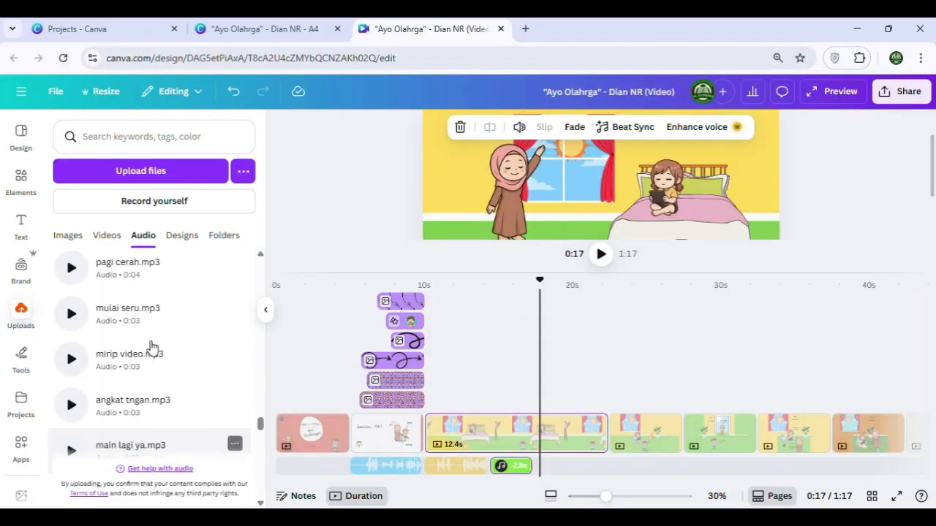
{"action": "scroll", "coordinate": [151, 348], "scroll_direction": "up", "scroll_amount": 6}
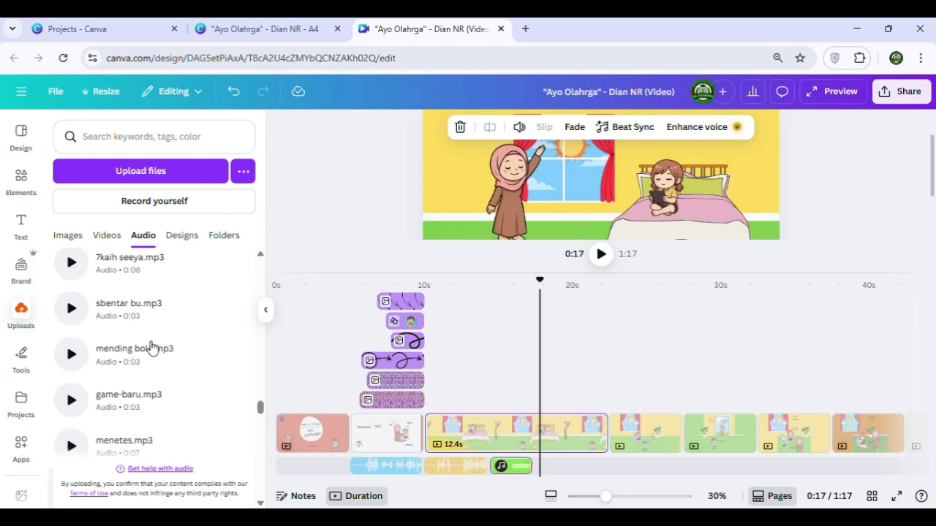
{"action": "scroll", "coordinate": [151, 348], "scroll_direction": "up", "scroll_amount": 5}
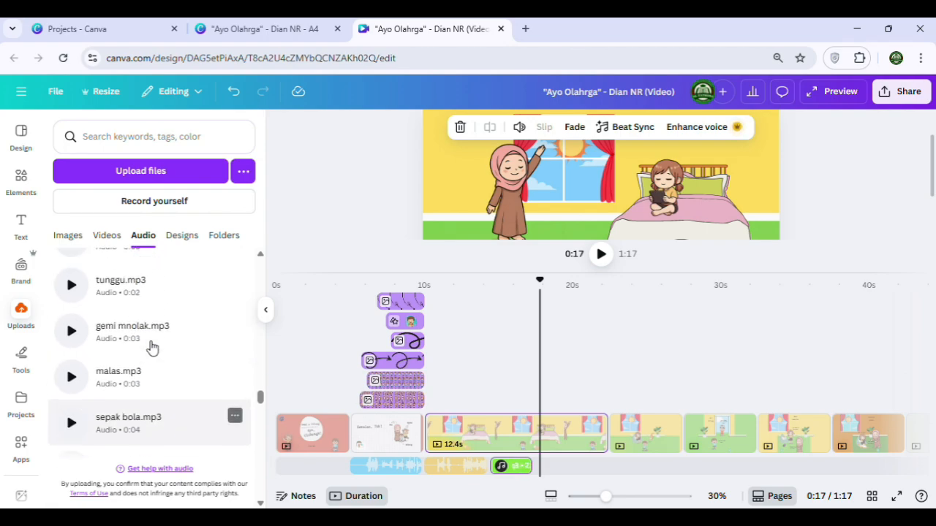
{"action": "scroll", "coordinate": [151, 347], "scroll_direction": "up", "scroll_amount": 4}
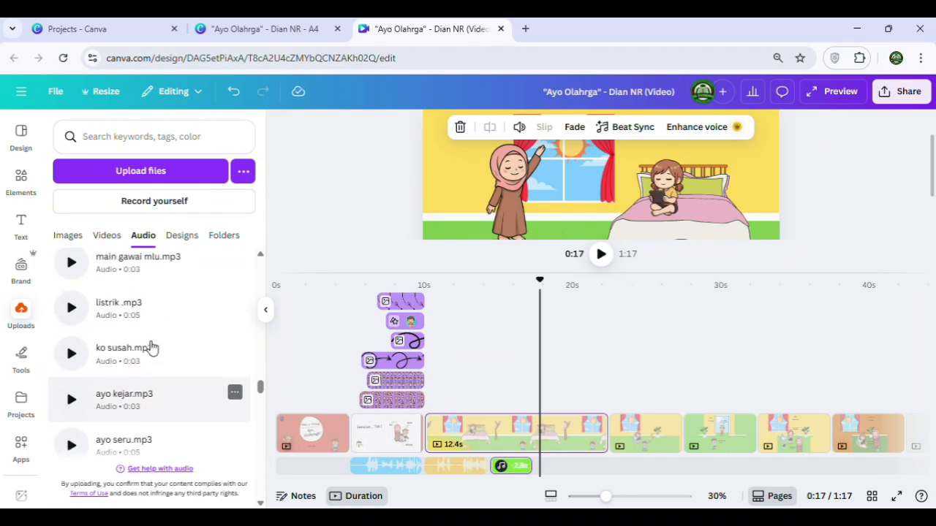
{"action": "scroll", "coordinate": [152, 348], "scroll_direction": "up", "scroll_amount": 2}
{"action": "left_click", "coordinate": [134, 354]}
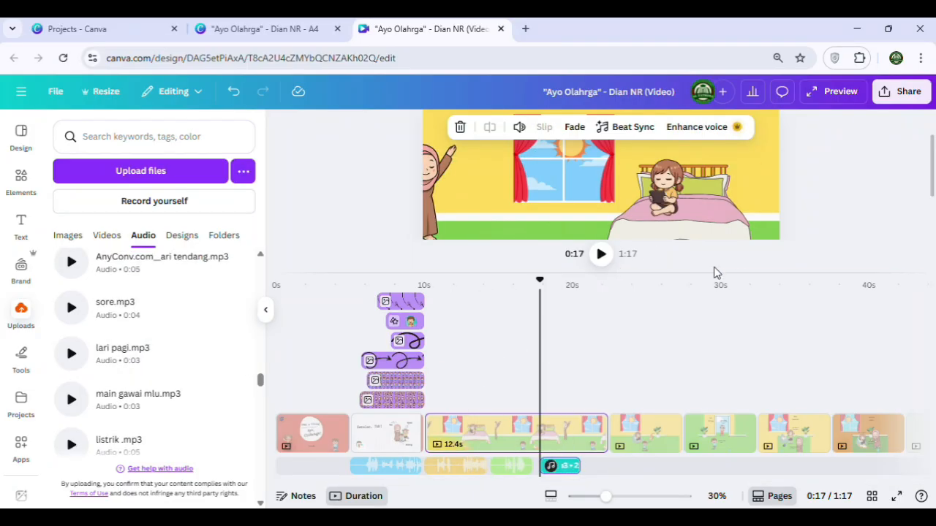
{"action": "left_click", "coordinate": [600, 253]}
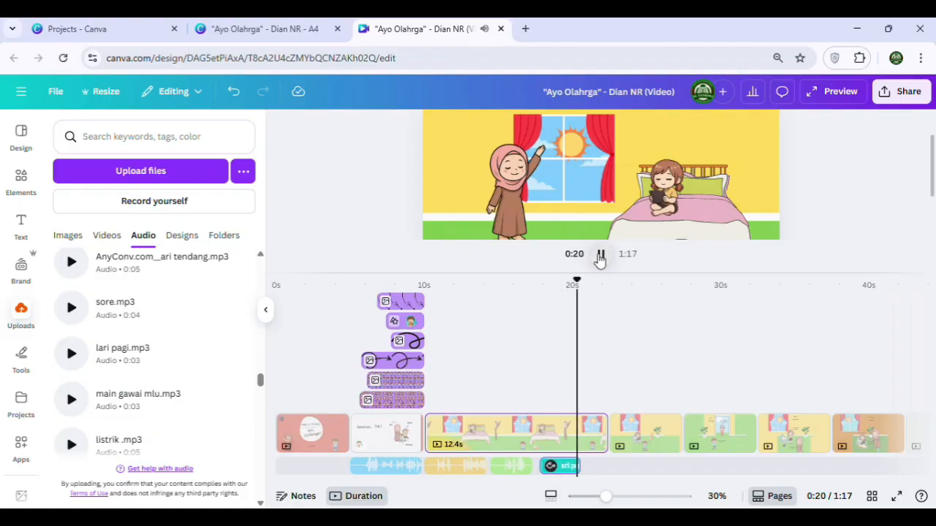
{"action": "left_click", "coordinate": [600, 255]}
Play back the voice transition on the bedroom page and move the lari pagi.mp3 clip earlier, directly to the end of sbentar bu.mp3
{"action": "left_click", "coordinate": [501, 466]}
{"action": "left_click", "coordinate": [558, 467]}
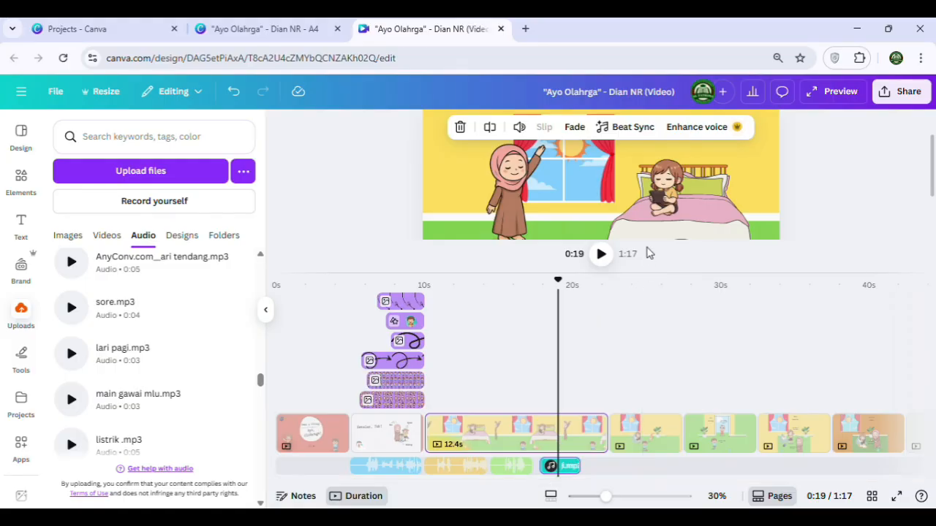
{"action": "scroll", "coordinate": [642, 201], "scroll_direction": "down", "scroll_amount": 2}
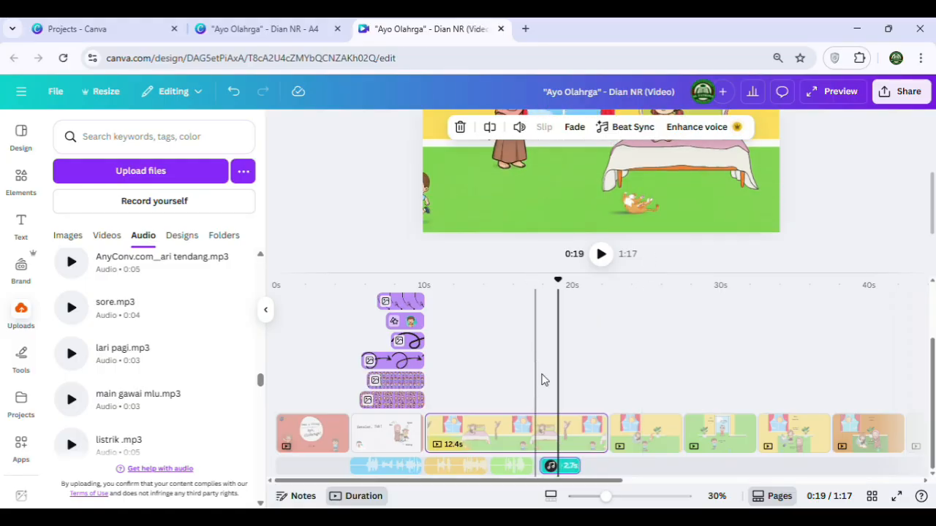
{"action": "left_click_drag", "start_coordinate": [558, 280], "coordinate": [483, 280]}
{"action": "left_click", "coordinate": [601, 254]}
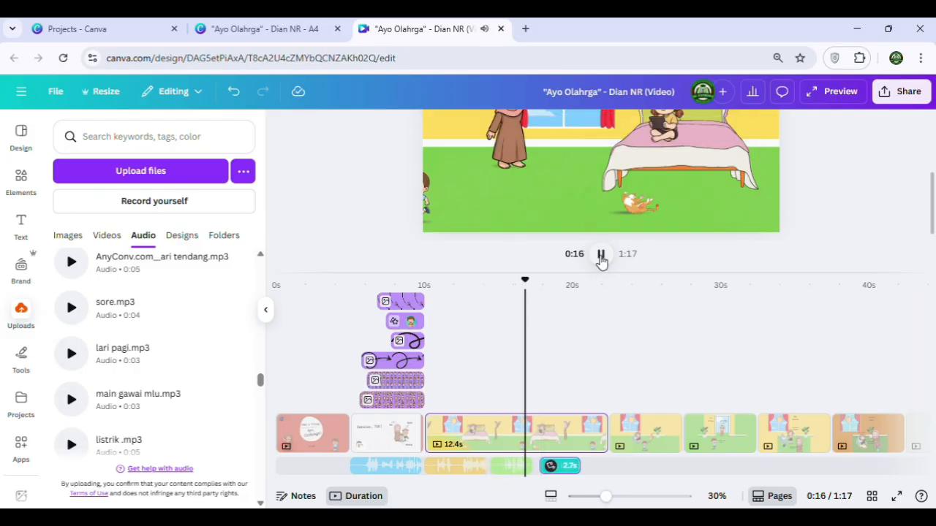
{"action": "left_click", "coordinate": [601, 253]}
{"action": "left_click", "coordinate": [567, 465]}
{"action": "left_click_drag", "start_coordinate": [558, 470], "coordinate": [550, 469]}
Shorten the bedroom page's duration on the timeline to 10.3 seconds, just past the end of the lari pagi.mp3 clip
{"action": "left_click", "coordinate": [605, 439]}
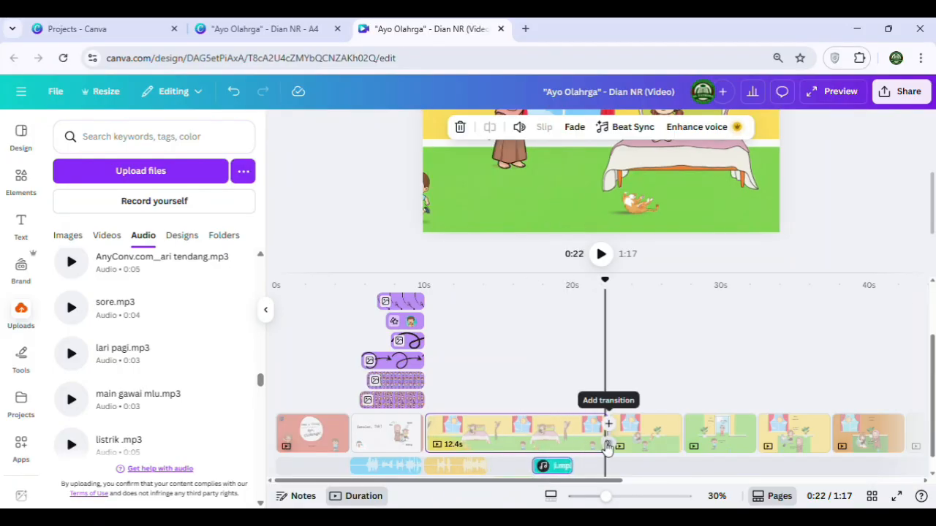
{"action": "left_click_drag", "start_coordinate": [581, 437], "coordinate": [564, 436]}
{"action": "left_click", "coordinate": [502, 434]}
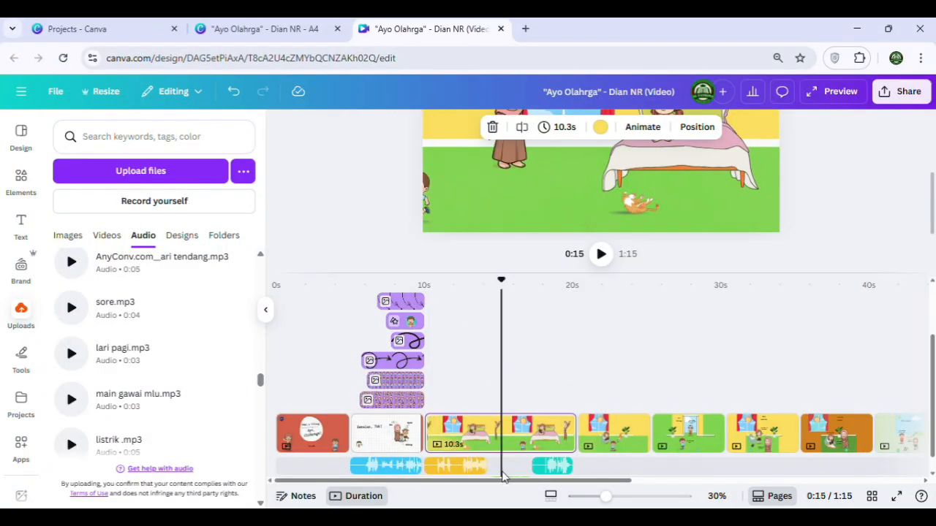
Delay the running boy's appearance to about 17 seconds, matching the start of the lari pagi.mp3 clip, and play it back
{"action": "left_click", "coordinate": [533, 462]}
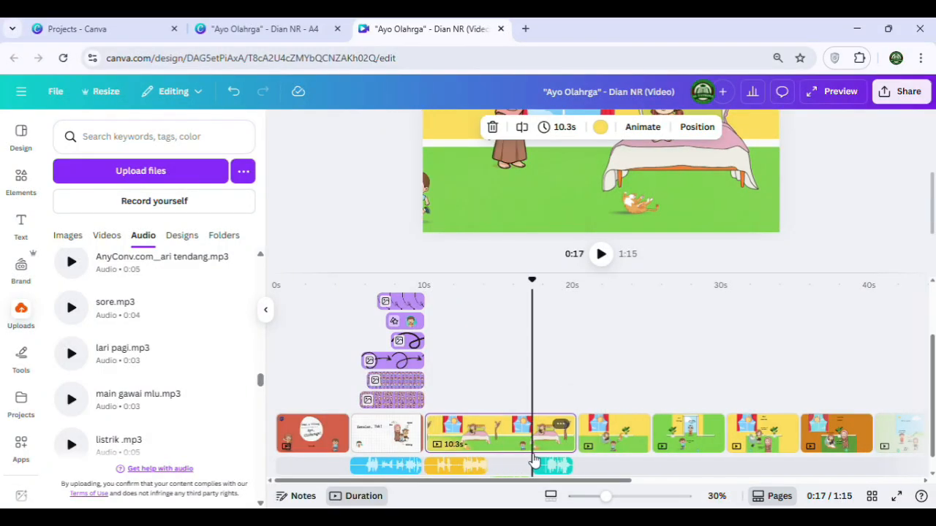
{"action": "left_click", "coordinate": [425, 193]}
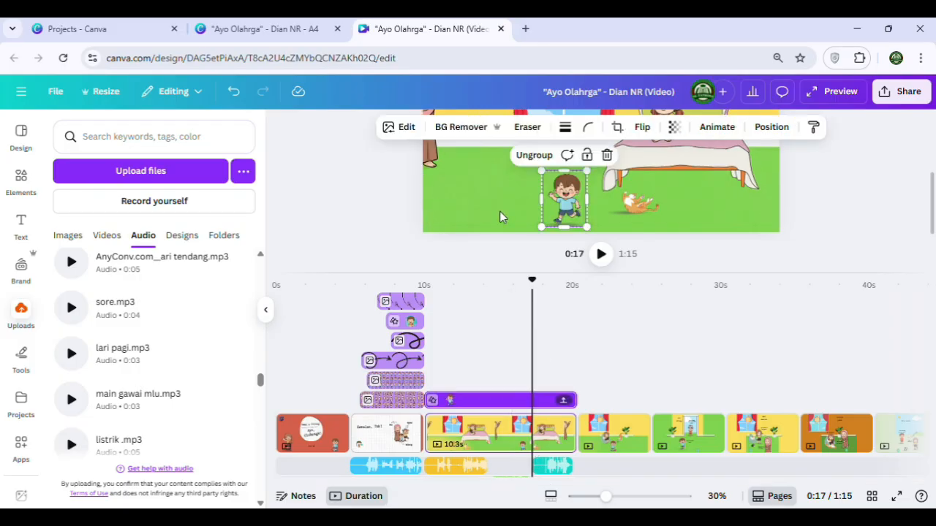
{"action": "left_click_drag", "start_coordinate": [430, 399], "coordinate": [533, 406]}
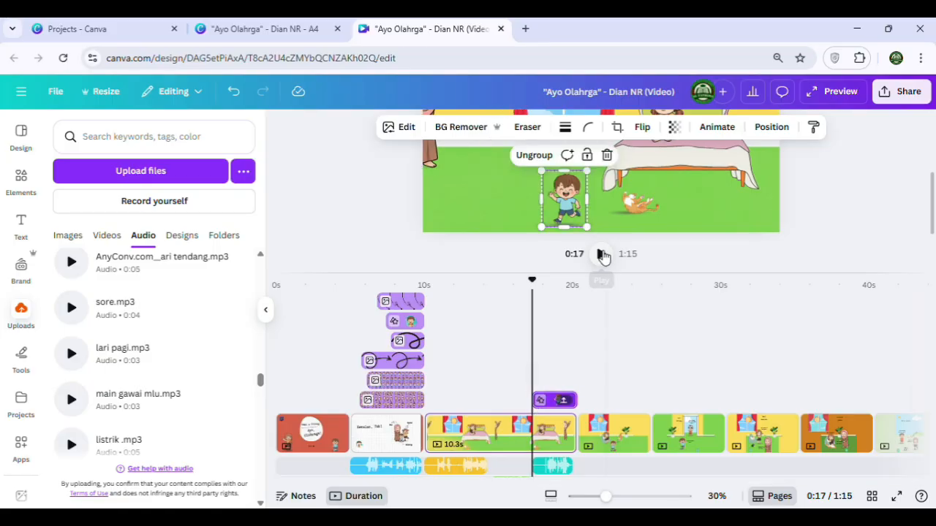
{"action": "left_click", "coordinate": [601, 254]}
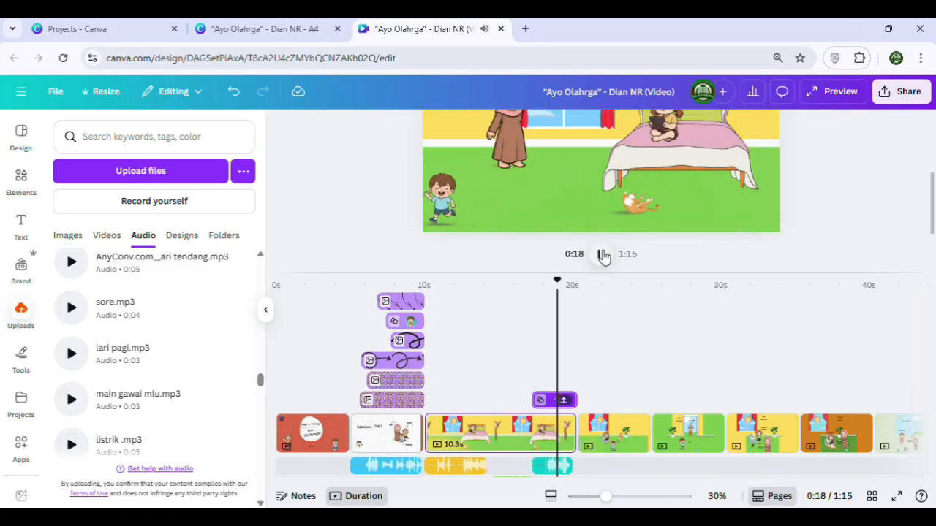
{"action": "left_click", "coordinate": [598, 264]}
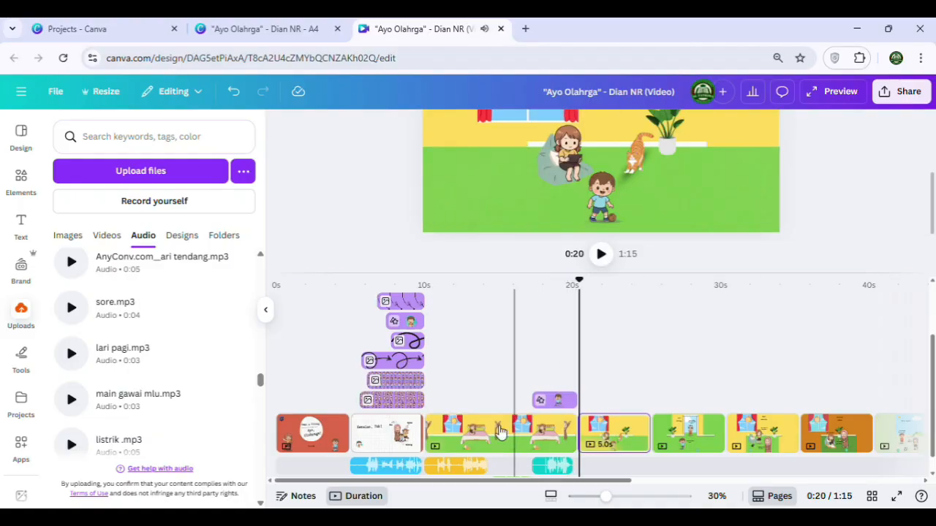
Slow down the mother's path animation on the bedroom page, keeping the Original movement style
{"action": "left_click", "coordinate": [471, 465]}
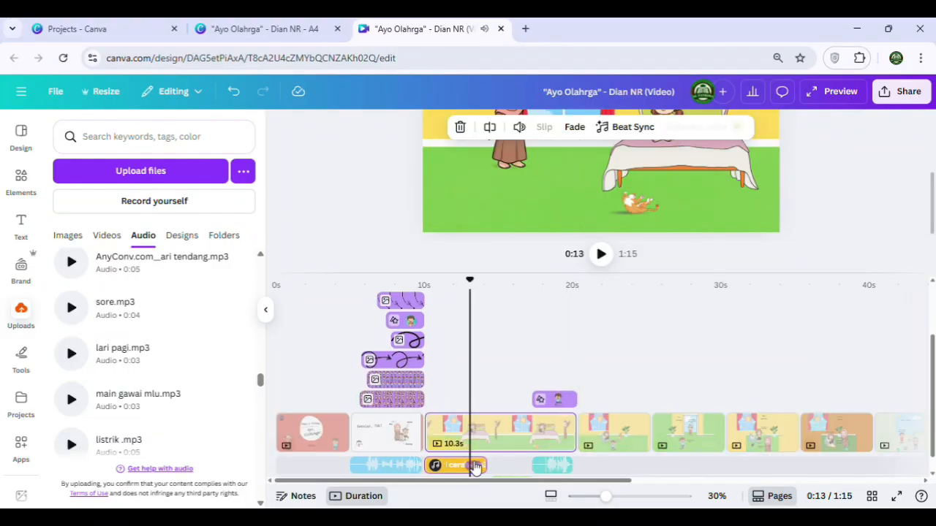
{"action": "scroll", "coordinate": [517, 296], "scroll_direction": "up", "scroll_amount": 1}
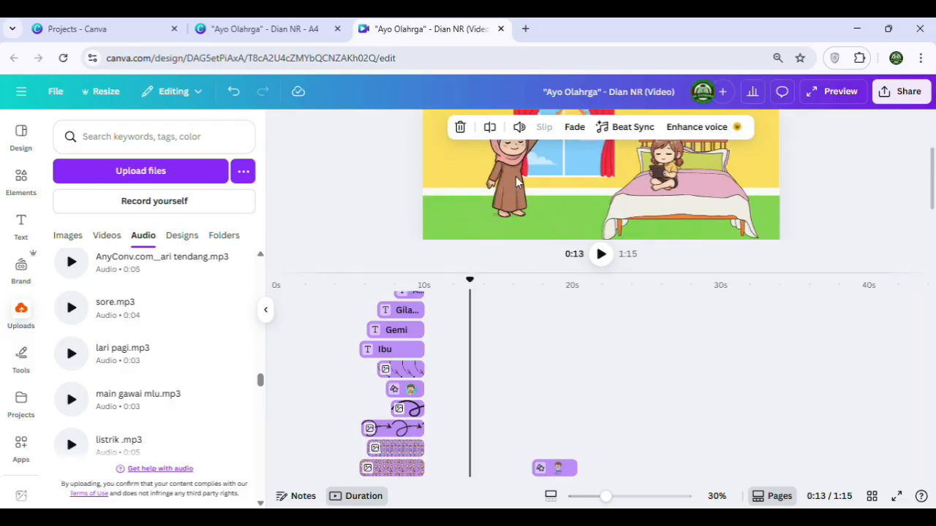
{"action": "left_click", "coordinate": [517, 184]}
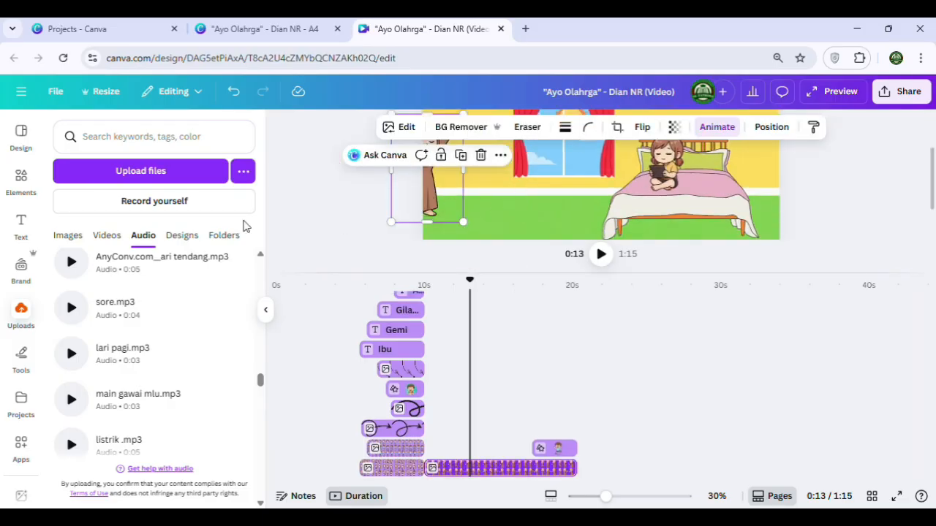
{"action": "left_click", "coordinate": [718, 127]}
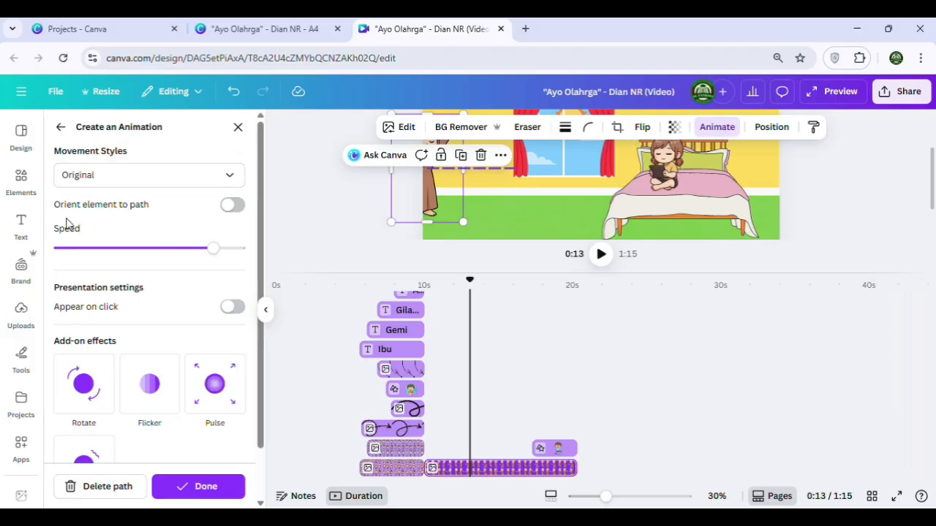
{"action": "left_click", "coordinate": [113, 179]}
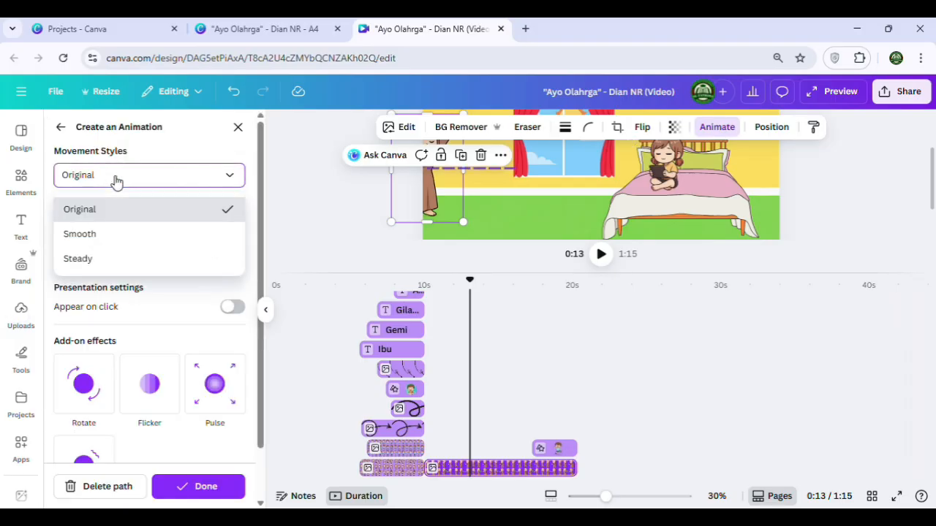
{"action": "left_click", "coordinate": [282, 209]}
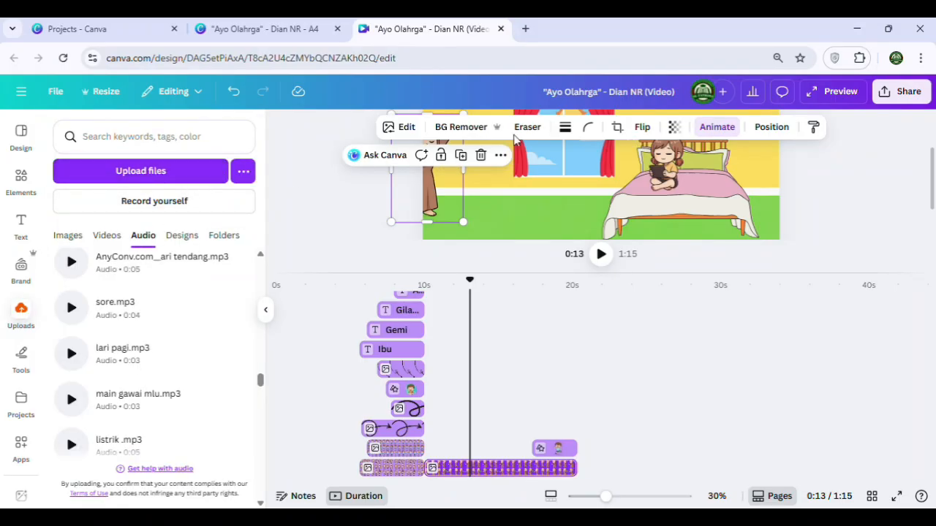
{"action": "left_click", "coordinate": [717, 127]}
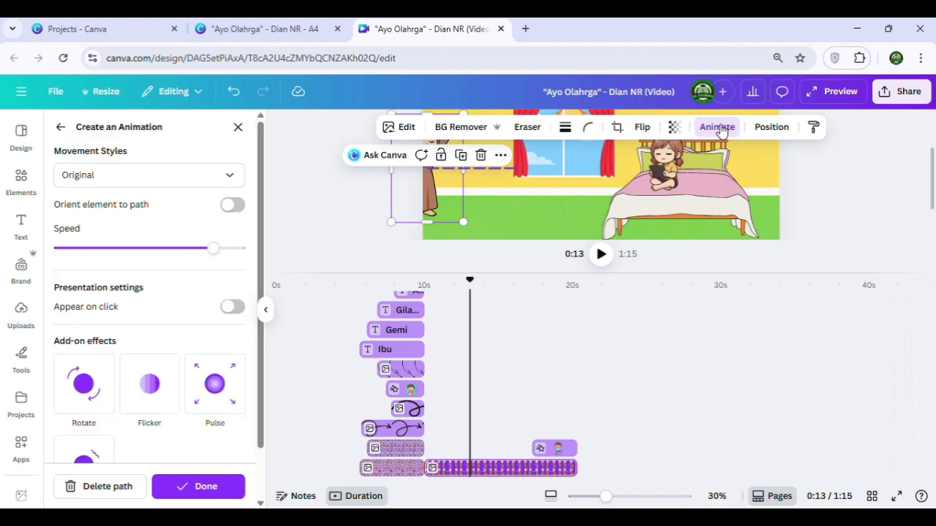
{"action": "left_click", "coordinate": [155, 250]}
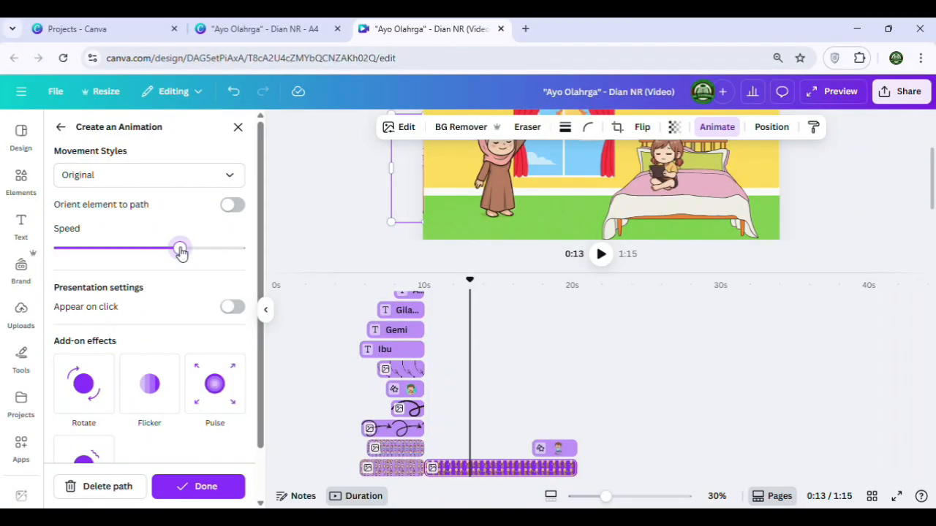
{"action": "left_click", "coordinate": [234, 486]}
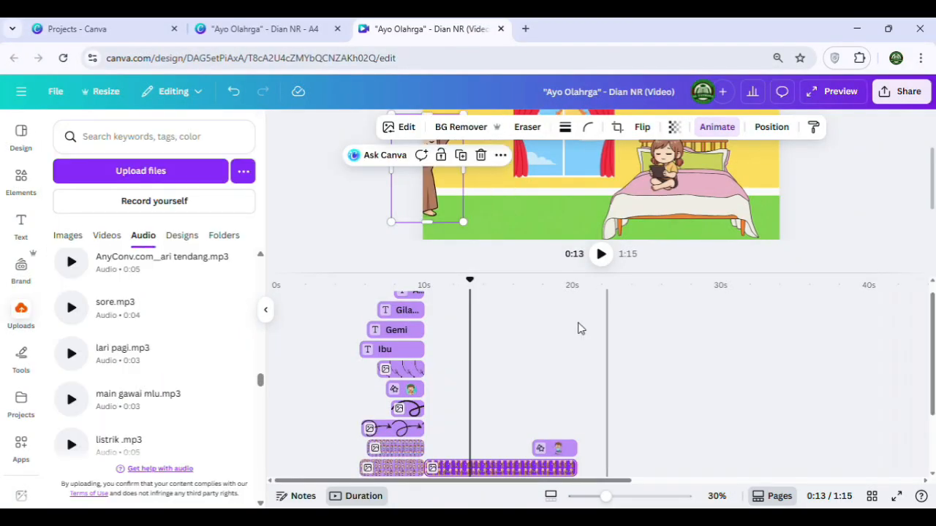
Enlarge the canvas preview and play the bedroom page from its start to check the animation against the voice clips
{"action": "left_click_drag", "start_coordinate": [466, 283], "coordinate": [423, 282]}
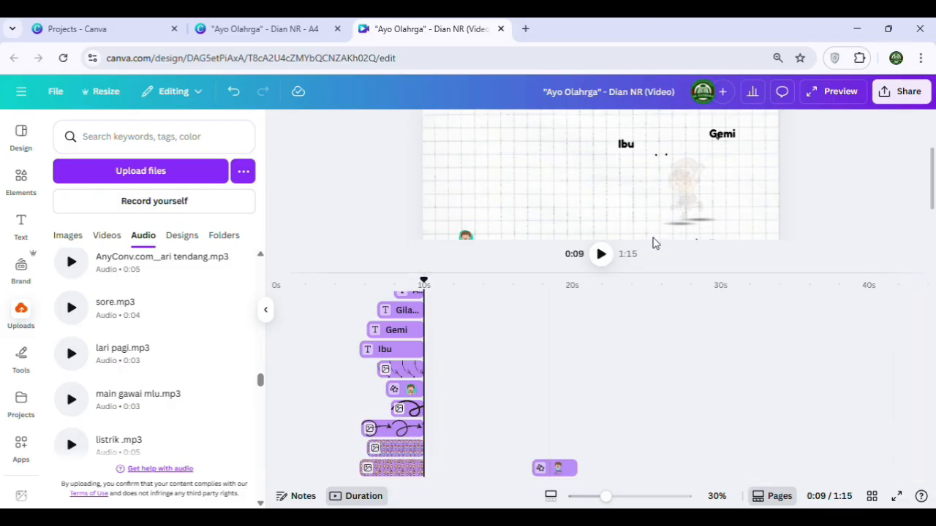
{"action": "left_click_drag", "start_coordinate": [648, 287], "coordinate": [643, 351]}
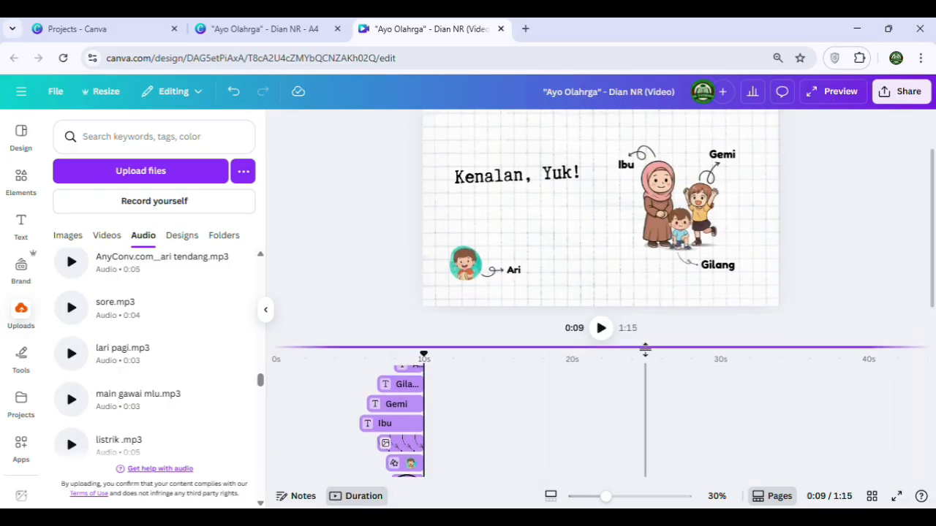
{"action": "left_click", "coordinate": [601, 331]}
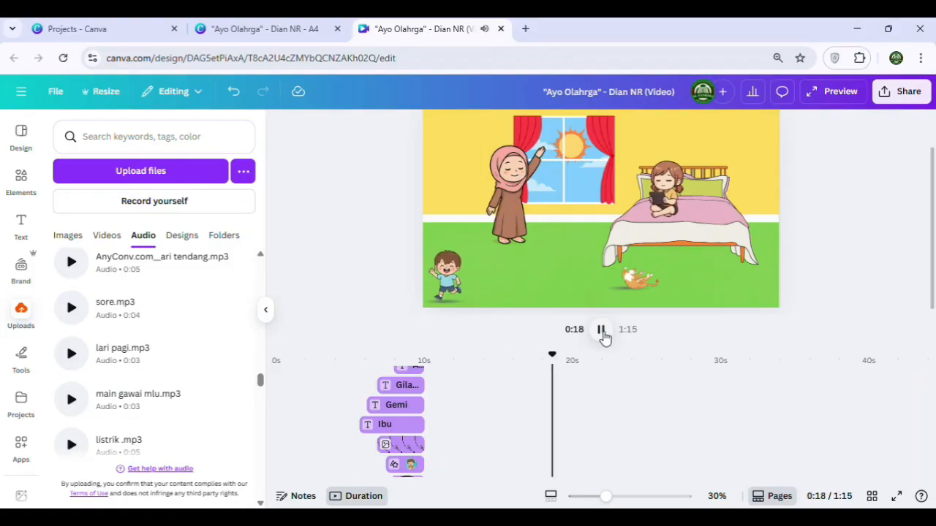
{"action": "left_click", "coordinate": [601, 329]}
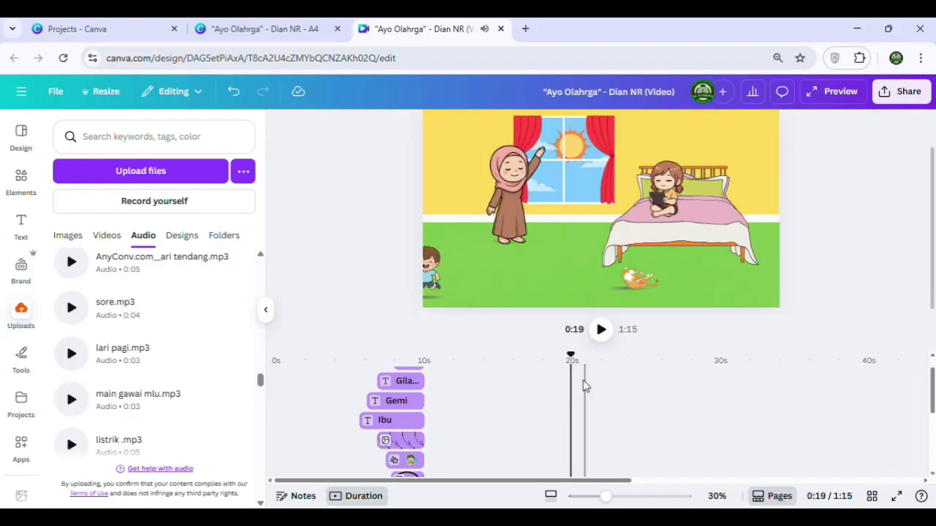
{"action": "scroll", "coordinate": [577, 398], "scroll_direction": "down", "scroll_amount": 5}
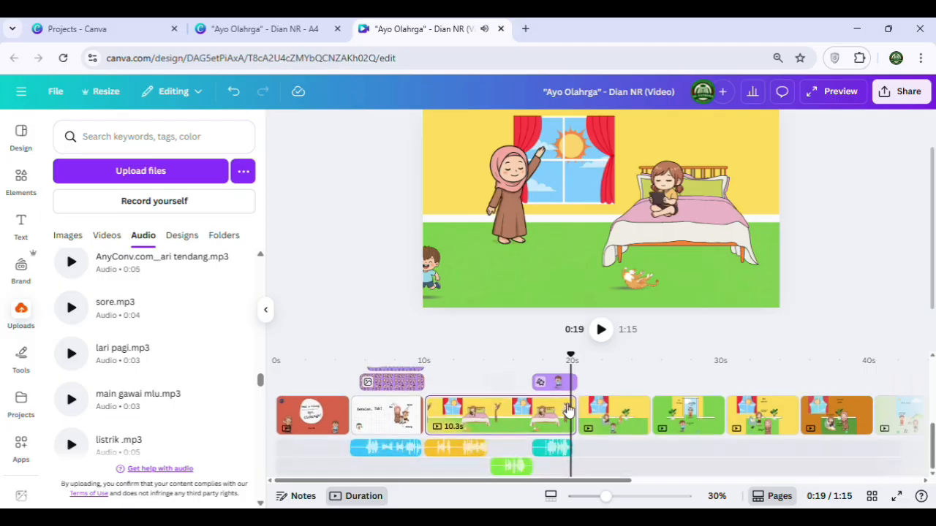
Split off and delete the first 0.6 seconds of the pagi cerah.mp3 clip, then move the remainder to the bedroom page's start
{"action": "left_click", "coordinate": [434, 450]}
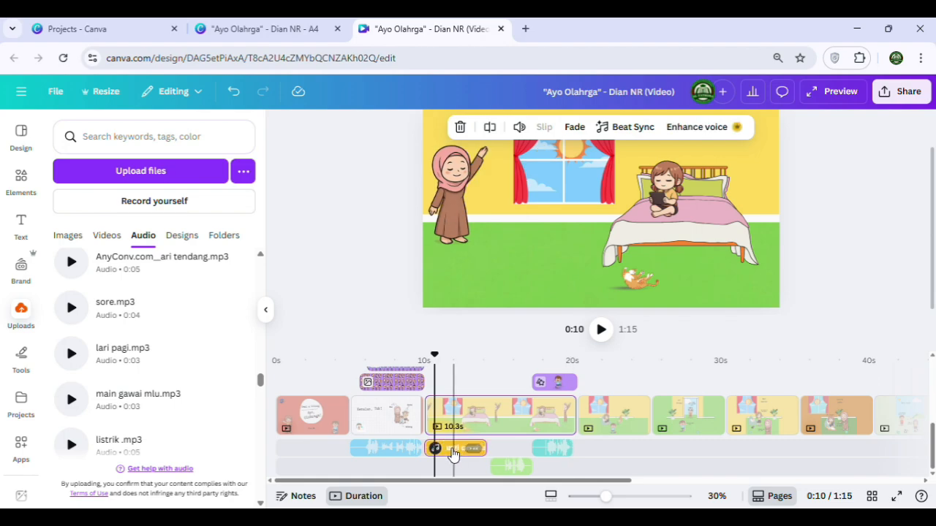
{"action": "left_click", "coordinate": [494, 134]}
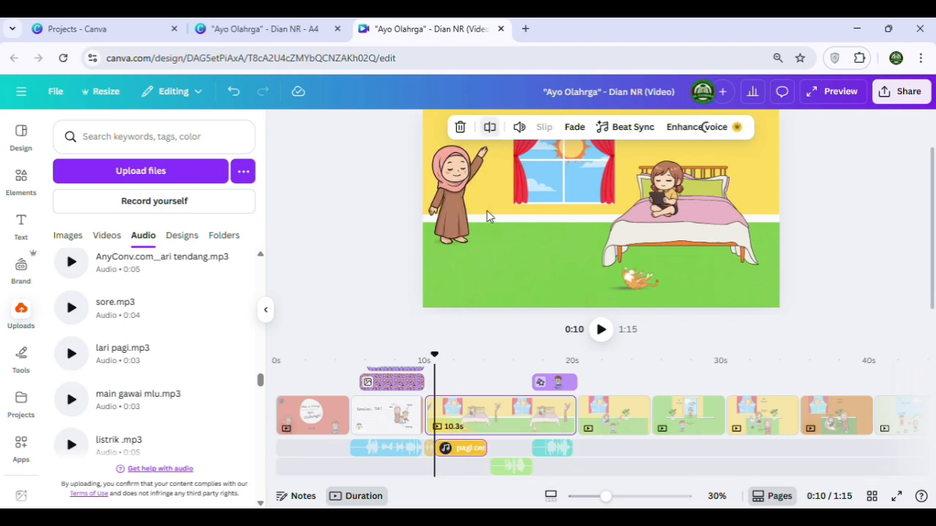
{"action": "left_click", "coordinate": [430, 451]}
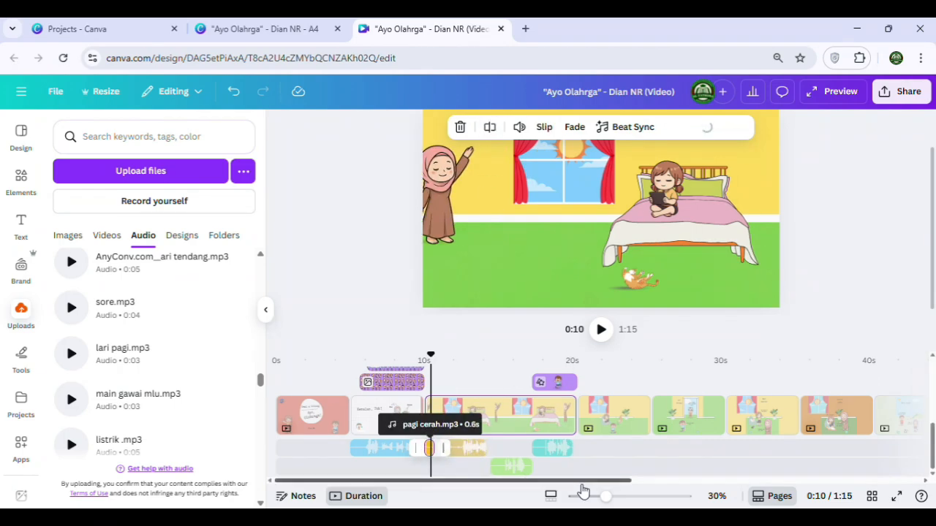
{"action": "key", "text": "Delete"}
{"action": "left_click_drag", "start_coordinate": [460, 459], "coordinate": [450, 458]}
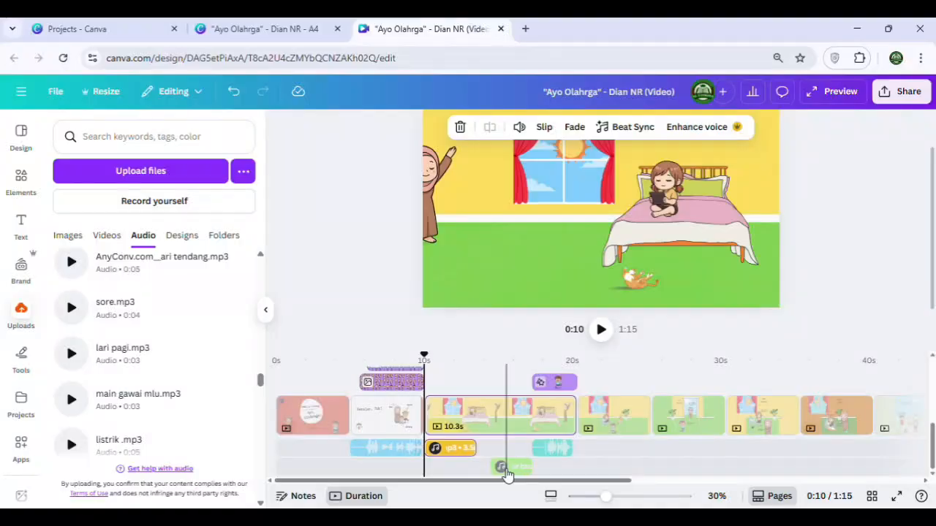
Cut the first 0.7 seconds off the sbentar bu.mp3 clip and move the remainder directly behind the pagi cerah.mp3 clip
{"action": "left_click", "coordinate": [503, 468]}
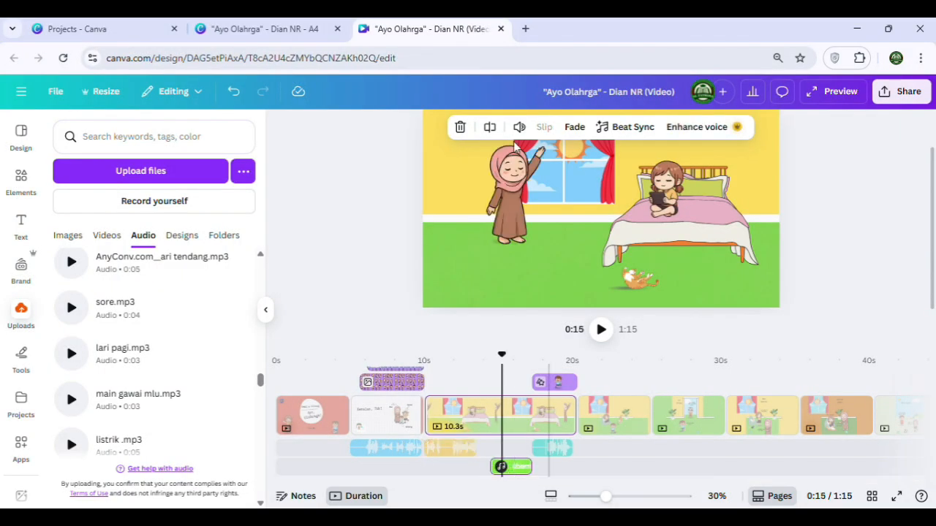
{"action": "left_click", "coordinate": [489, 132]}
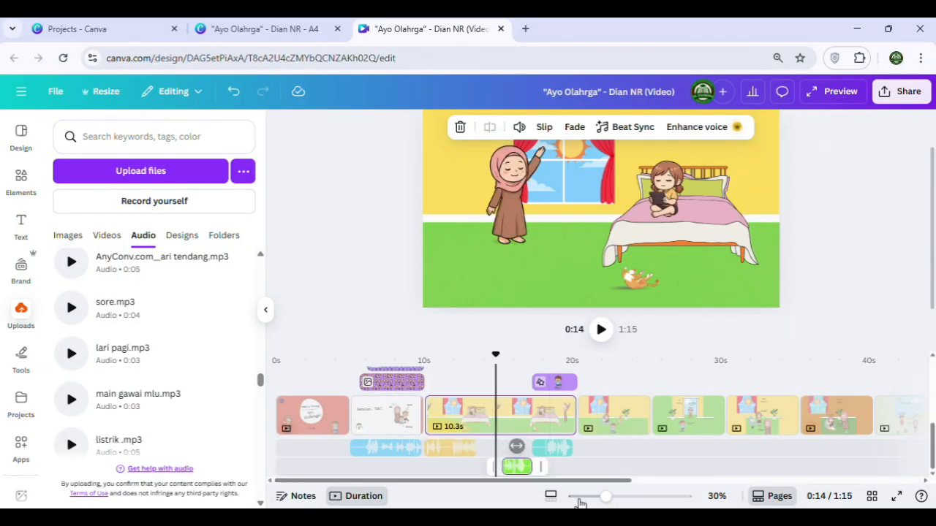
{"action": "key", "text": "Delete"}
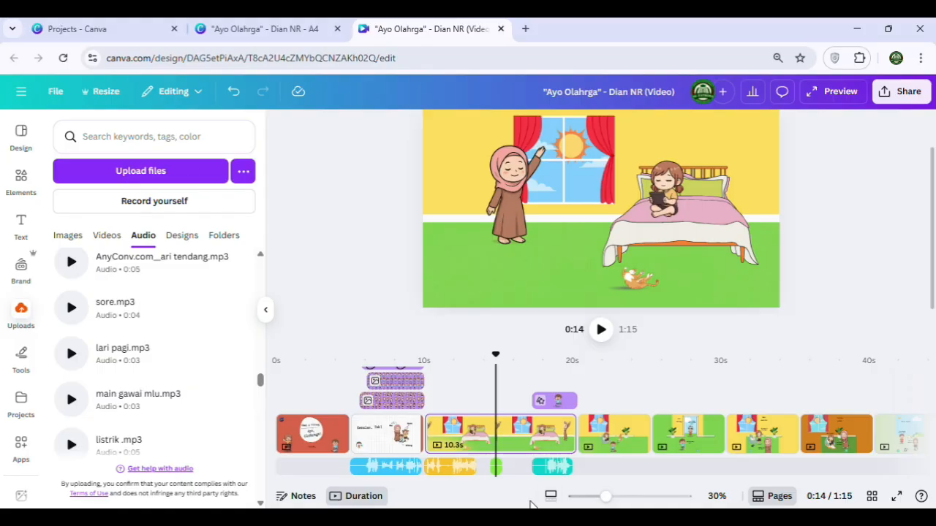
{"action": "key", "text": "ctrl+z"}
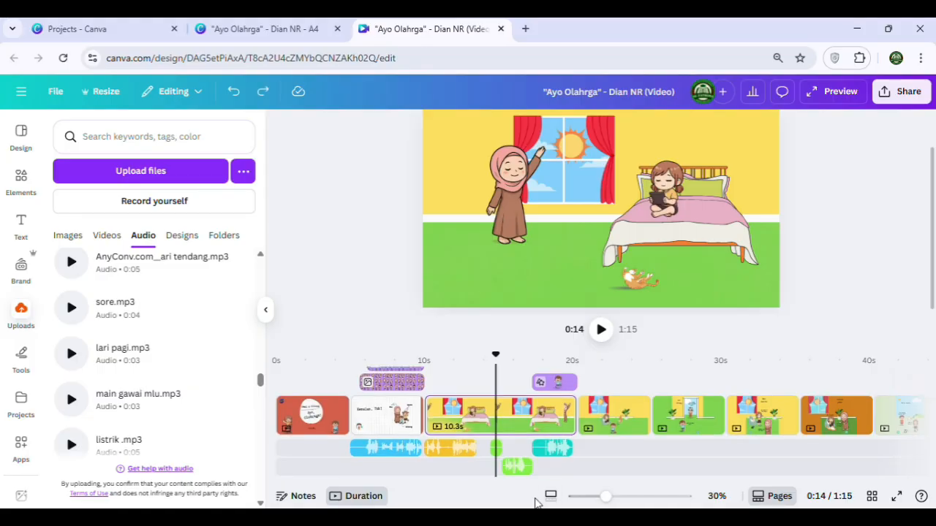
{"action": "left_click", "coordinate": [494, 448]}
{"action": "key", "text": "Delete"}
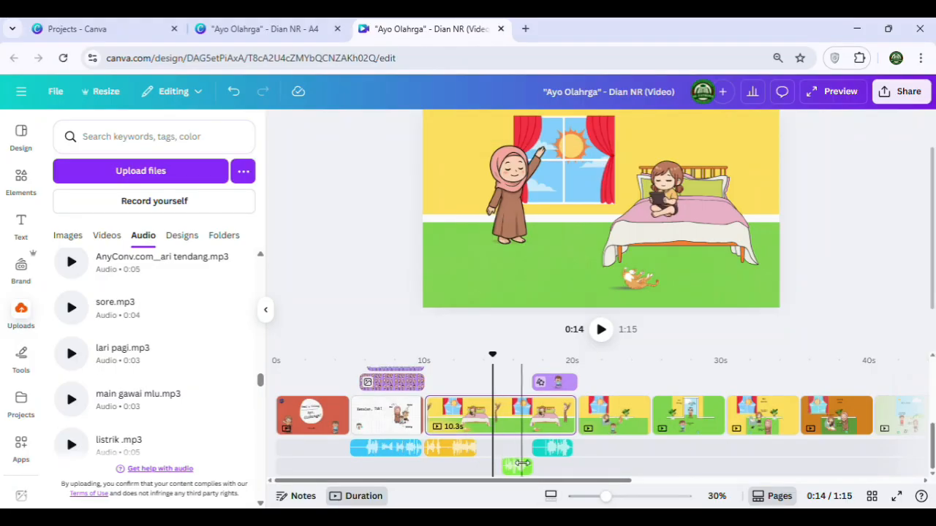
{"action": "left_click", "coordinate": [521, 465]}
{"action": "left_click_drag", "start_coordinate": [521, 472], "coordinate": [497, 452]}
Cut the short opening section off the lari pagi.mp3 clip and move the remainder directly behind the sbentar bu.mp3 clip
{"action": "left_click", "coordinate": [542, 468]}
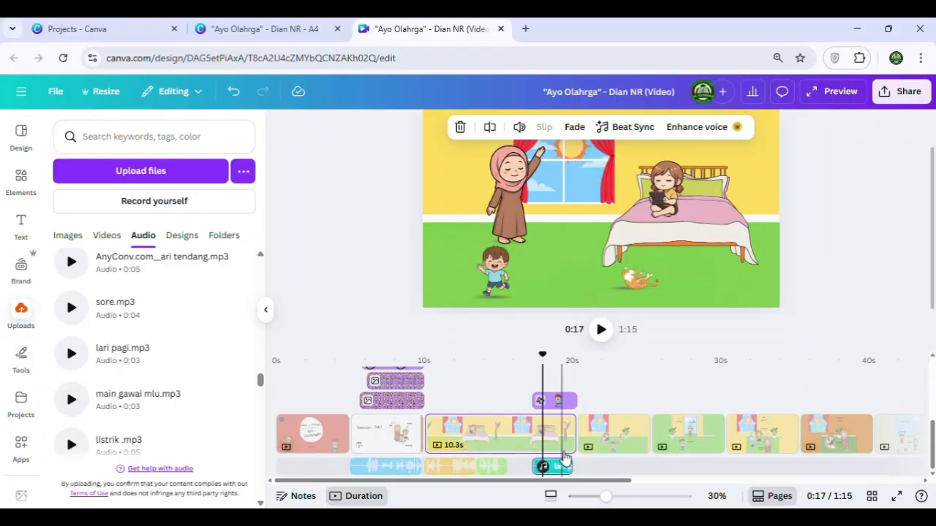
{"action": "left_click", "coordinate": [492, 132]}
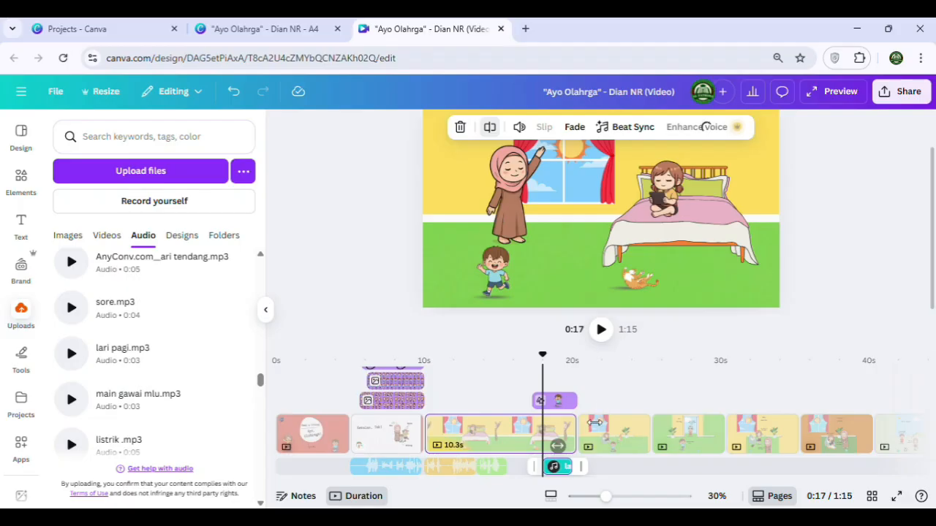
{"action": "left_click", "coordinate": [536, 465]}
{"action": "key", "text": "Delete"}
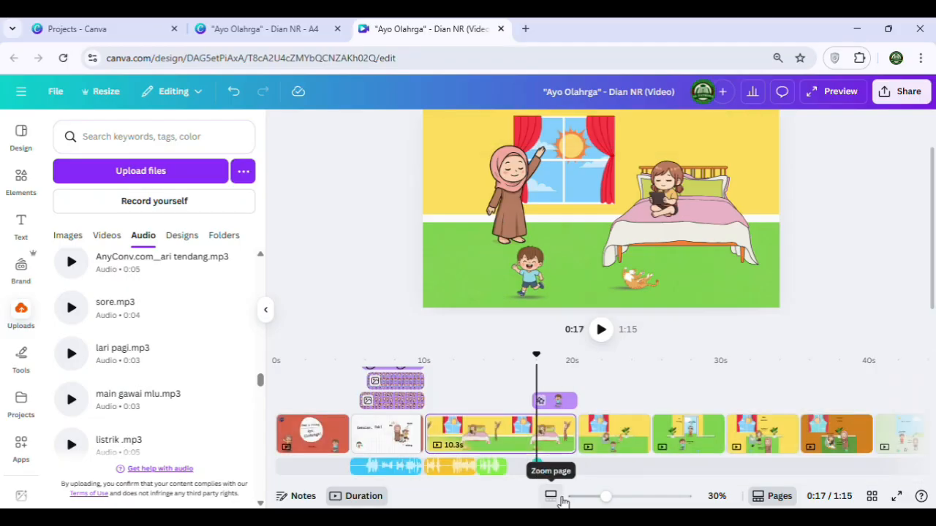
{"action": "key", "text": "ctrl+z"}
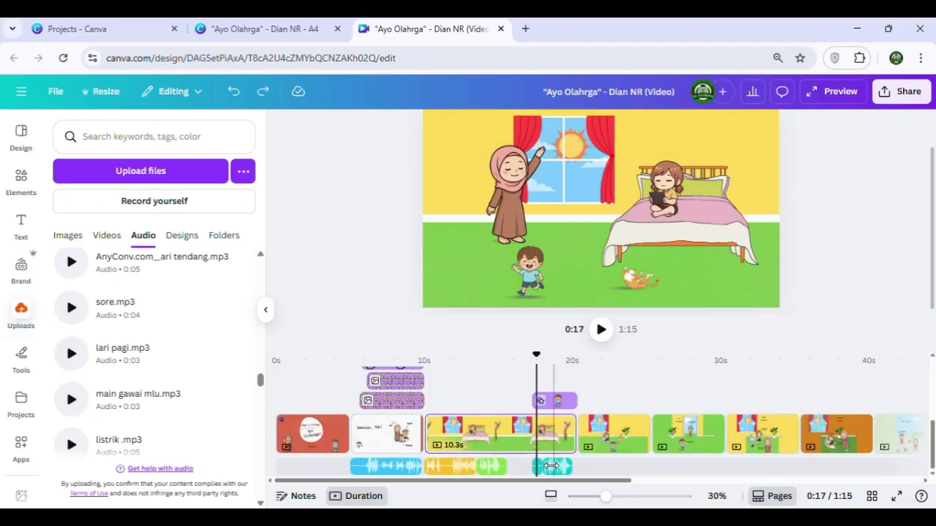
{"action": "left_click_drag", "start_coordinate": [534, 466], "coordinate": [544, 466]}
{"action": "left_click", "coordinate": [651, 503]}
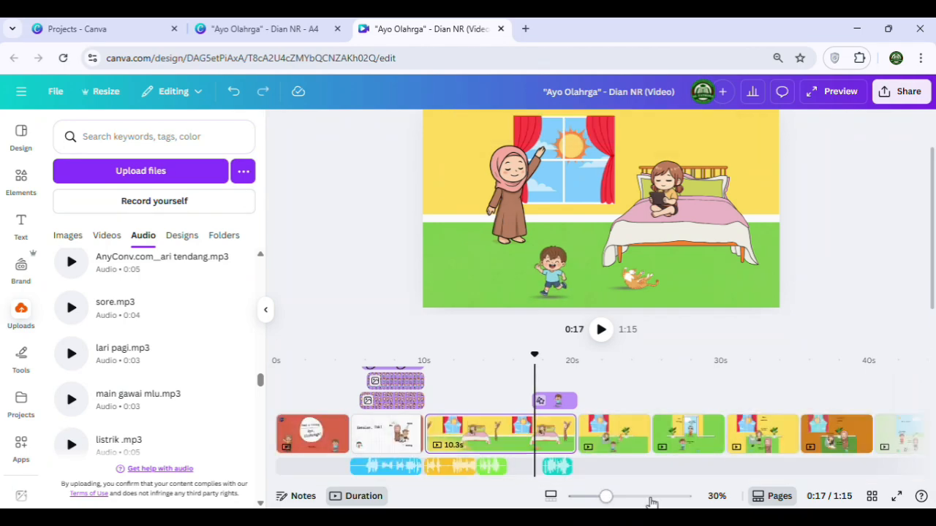
{"action": "left_click", "coordinate": [554, 471]}
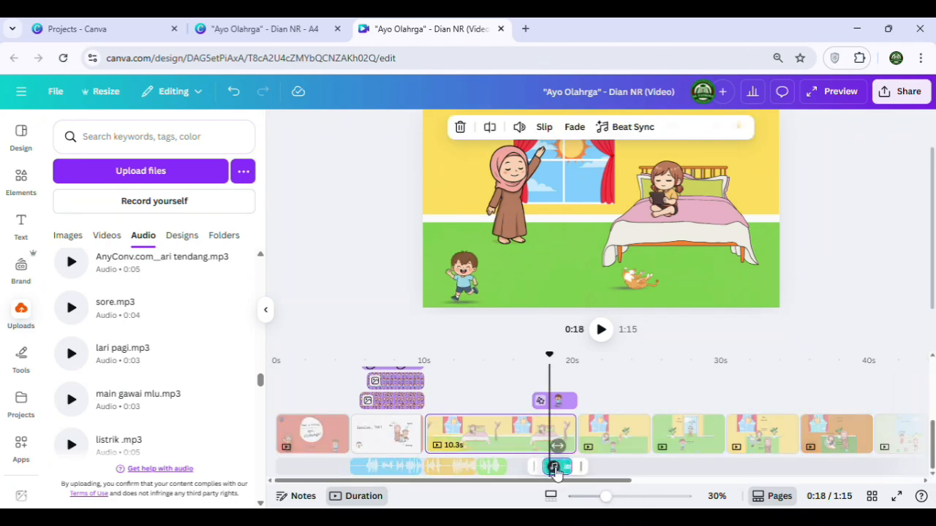
{"action": "left_click_drag", "start_coordinate": [561, 468], "coordinate": [531, 468]}
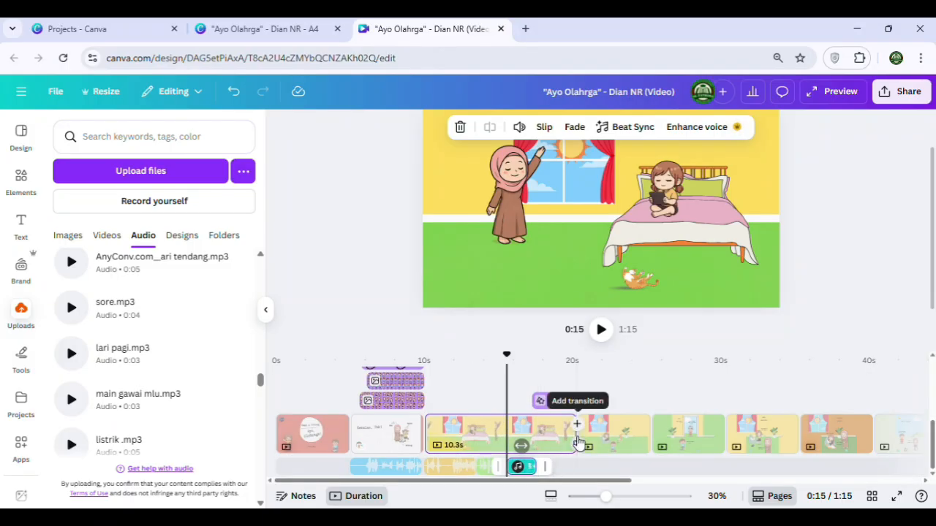
Move the running boy's timing earlier to about 14.5 seconds, so it ends together with the lari pagi.mp3 clip
{"action": "mouse_move", "coordinate": [567, 433]}
{"action": "left_mouse_down"}
{"action": "mouse_move", "coordinate": [560, 444]}
{"action": "mouse_move", "coordinate": [562, 432]}
{"action": "left_mouse_up"}
{"action": "left_click", "coordinate": [563, 400]}
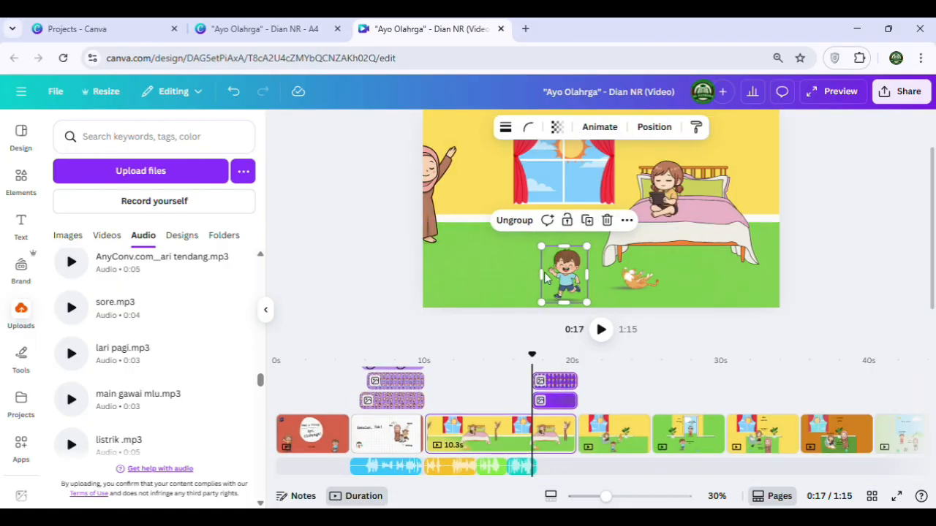
{"action": "left_click", "coordinate": [516, 272]}
{"action": "left_click", "coordinate": [570, 296]}
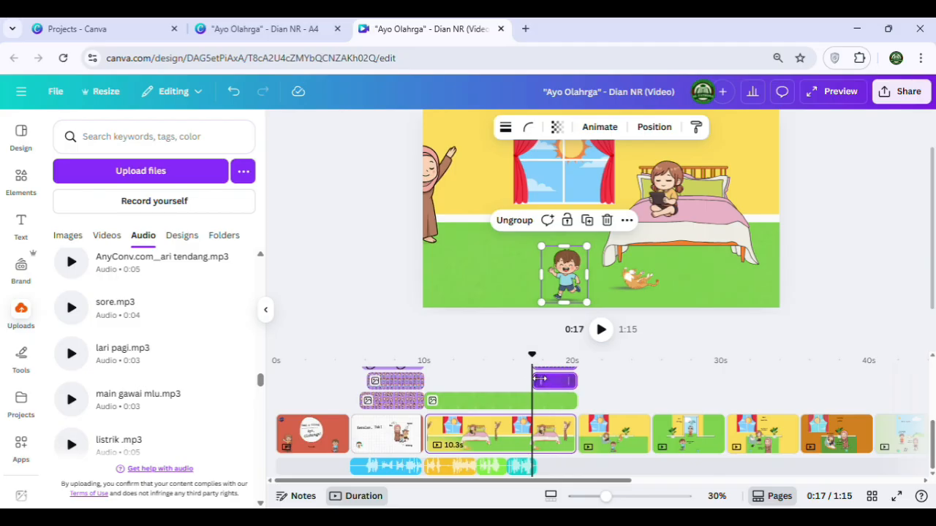
{"action": "left_click_drag", "start_coordinate": [539, 380], "coordinate": [514, 381]}
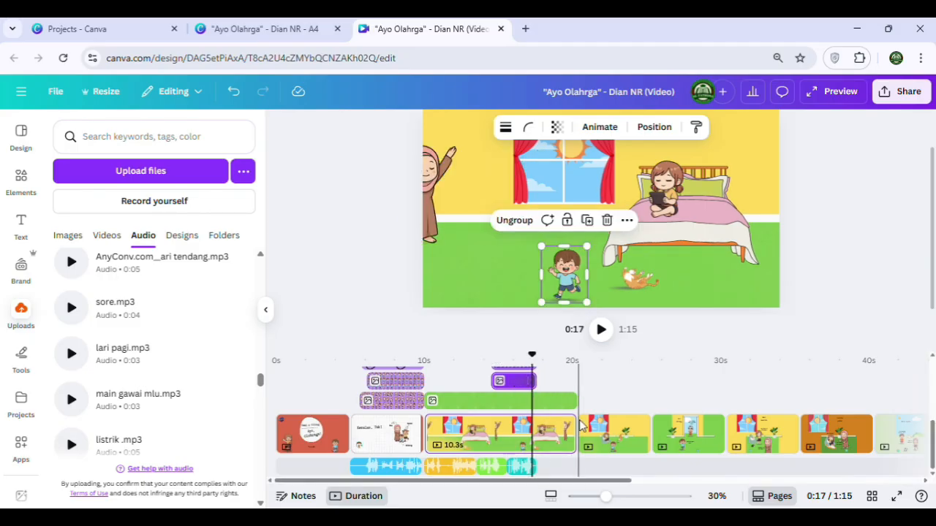
Shorten the bedroom page's duration to 7.7 seconds, just past the end of the lari pagi.mp3 clip, and play it from its start
{"action": "left_click_drag", "start_coordinate": [575, 440], "coordinate": [533, 434]}
{"action": "scroll", "coordinate": [533, 421], "scroll_direction": "up", "scroll_amount": 3}
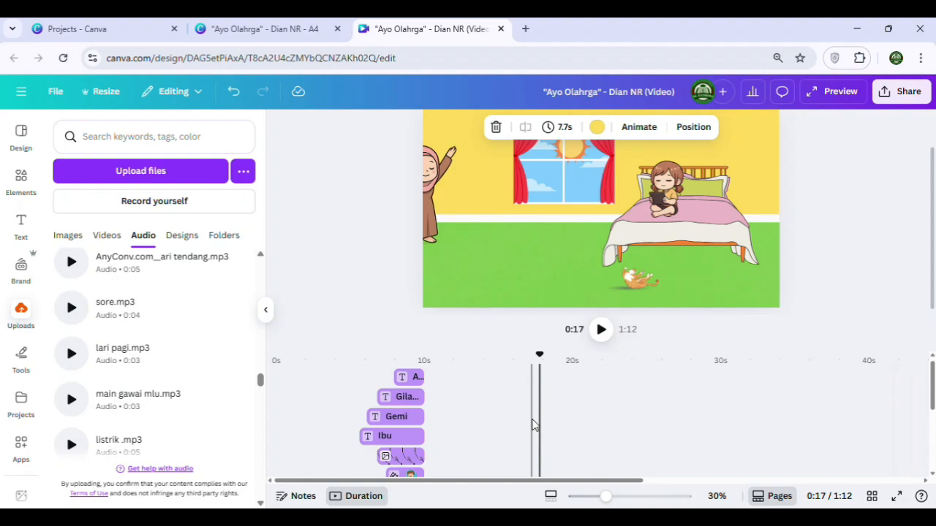
{"action": "scroll", "coordinate": [533, 424], "scroll_direction": "down", "scroll_amount": 3}
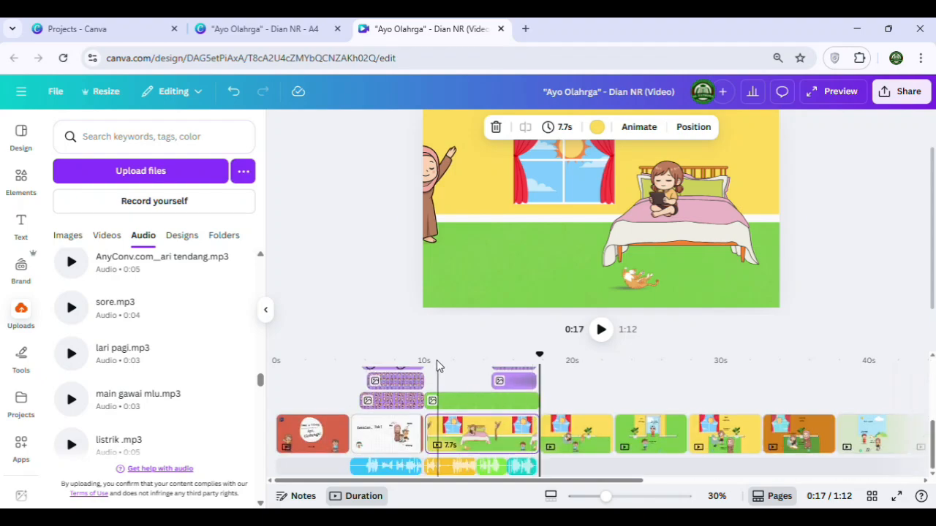
{"action": "left_click", "coordinate": [428, 366]}
{"action": "left_click", "coordinate": [599, 330]}
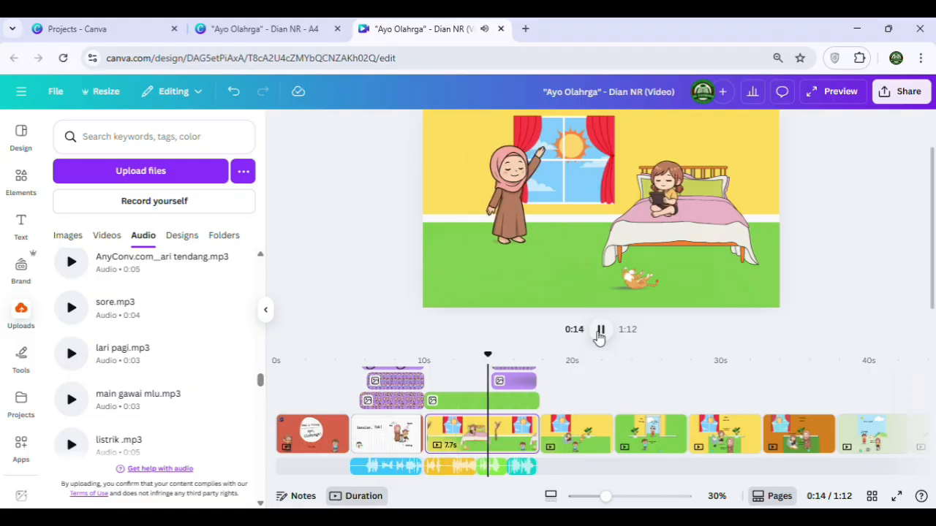
{"action": "left_click", "coordinate": [599, 330]}
{"action": "left_click", "coordinate": [600, 330]}
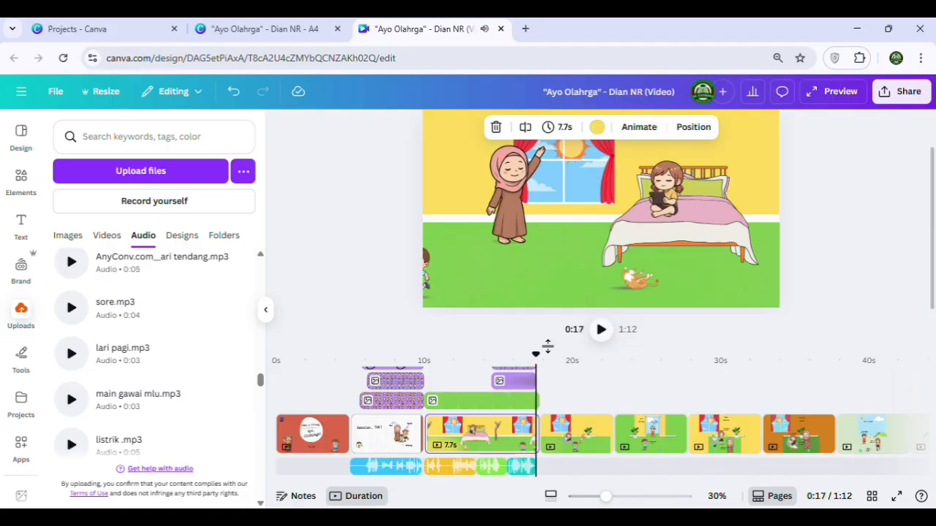
Trim the running boy's start on the timeline to about 15 seconds and play back his entrance
{"action": "left_click", "coordinate": [500, 381]}
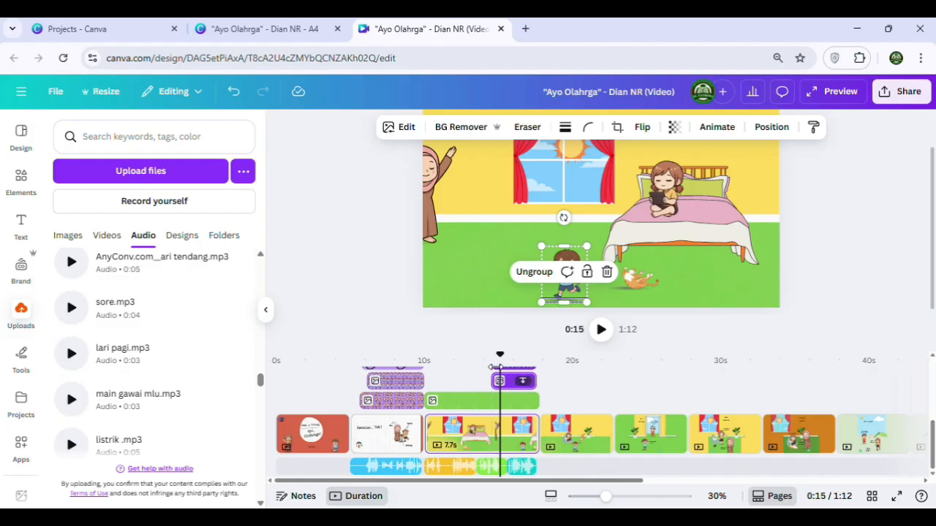
{"action": "left_click_drag", "start_coordinate": [490, 369], "coordinate": [501, 395]}
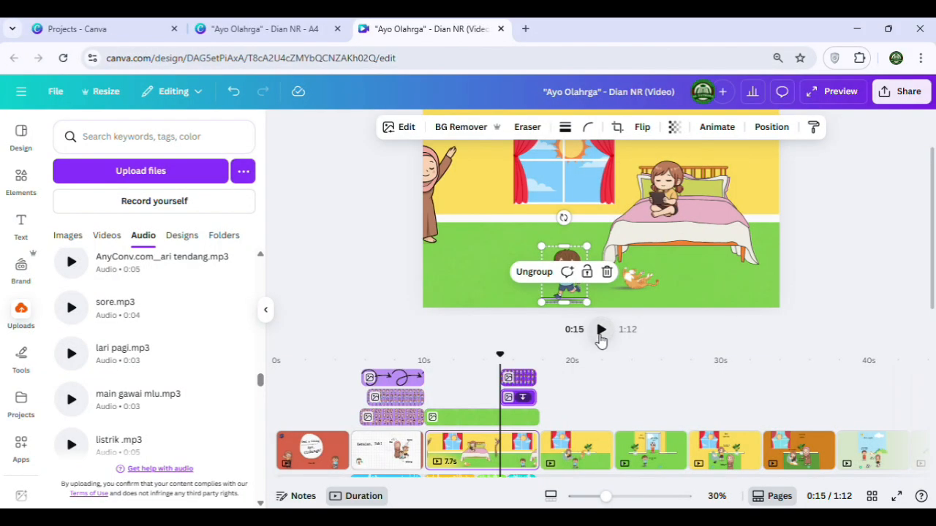
{"action": "left_click", "coordinate": [601, 330]}
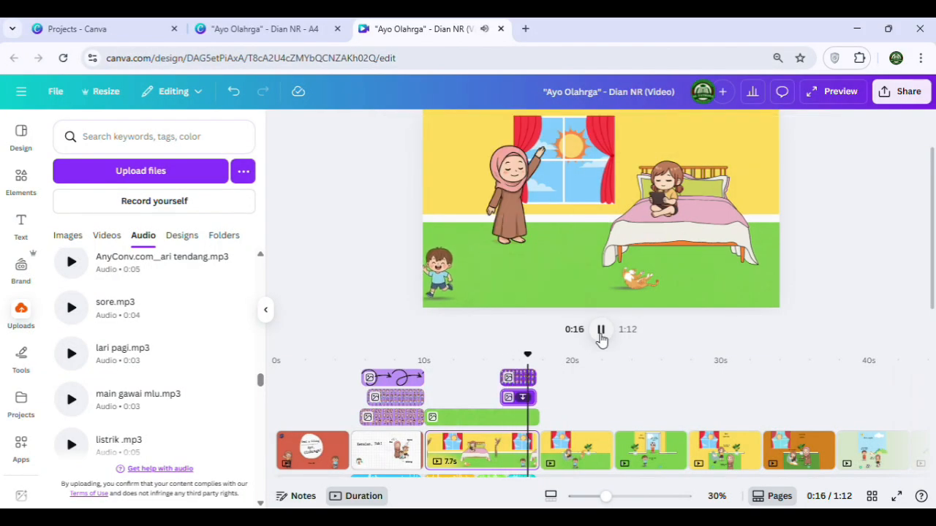
{"action": "left_click", "coordinate": [600, 331]}
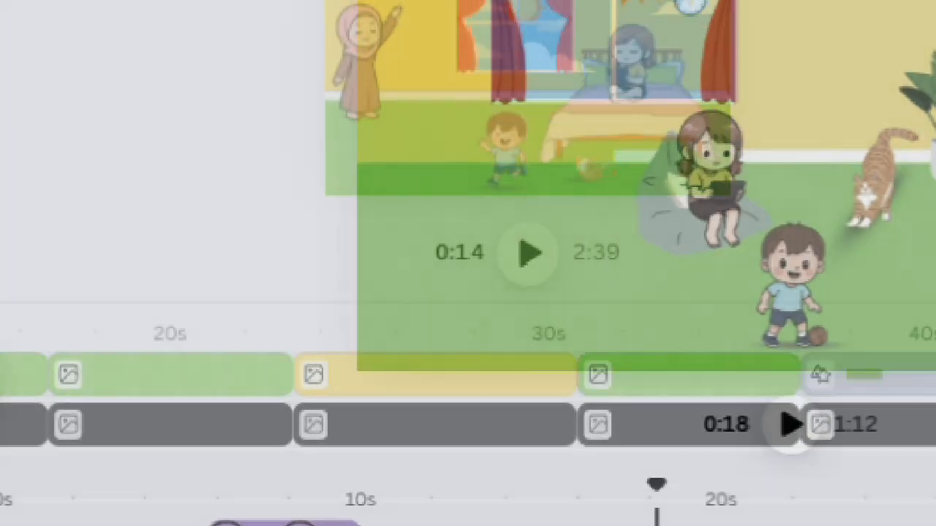
Examine the element and audio tracks across the pages of the finished 2:39 version, and play the orange room page from 0:38
{"action": "scroll", "coordinate": [104, 485], "scroll_direction": "up", "scroll_amount": 4}
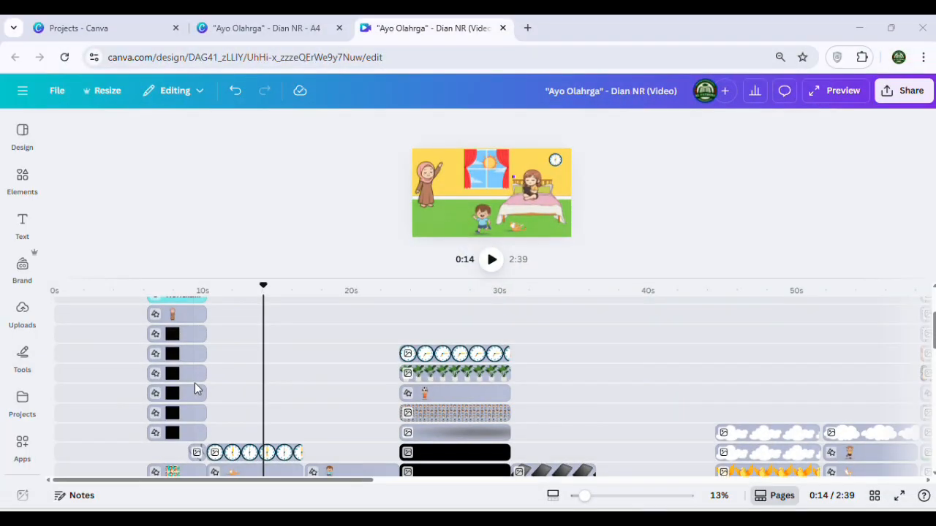
{"action": "scroll", "coordinate": [194, 382], "scroll_direction": "up", "scroll_amount": 2}
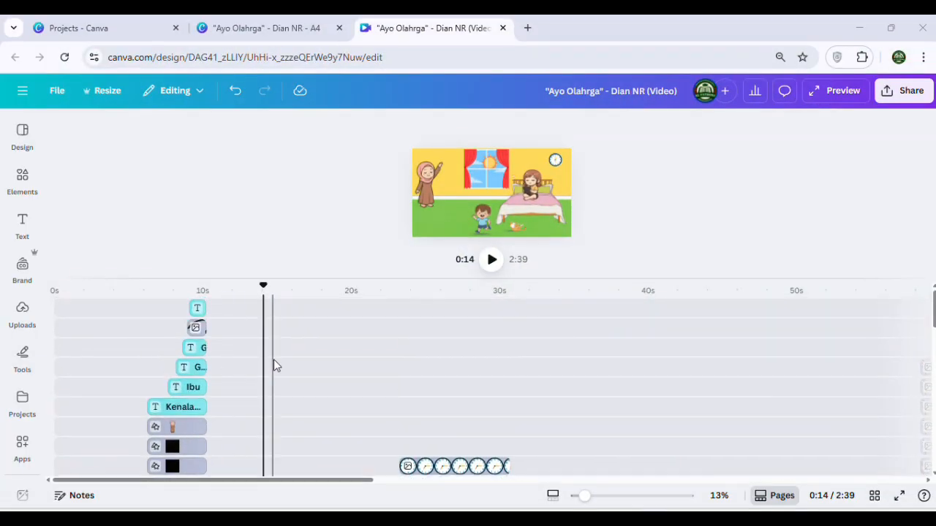
{"action": "scroll", "coordinate": [273, 365], "scroll_direction": "down", "scroll_amount": 5}
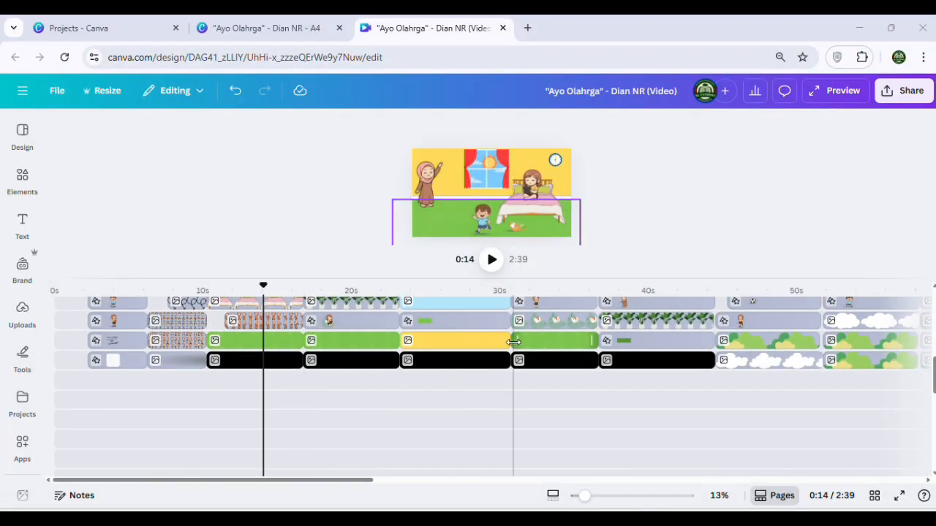
{"action": "left_click", "coordinate": [350, 329]}
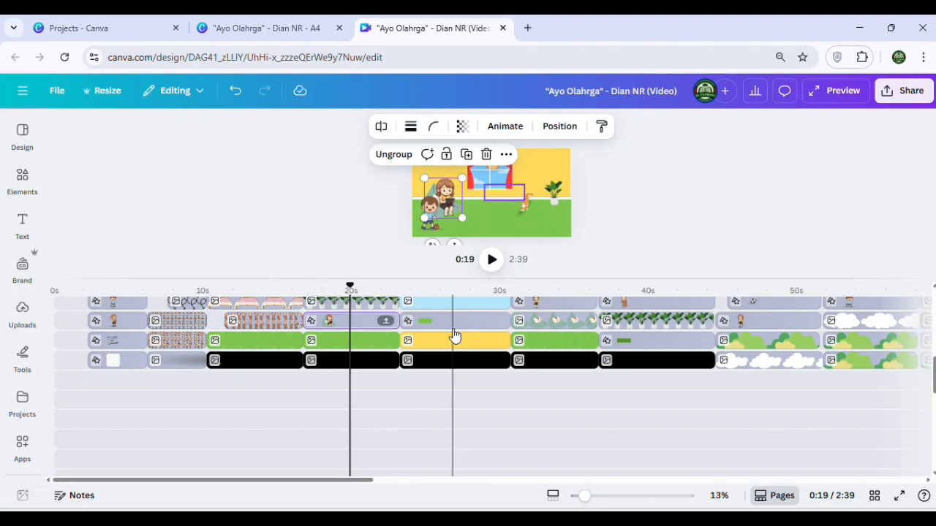
{"action": "left_click", "coordinate": [451, 338]}
{"action": "left_click", "coordinate": [562, 341]}
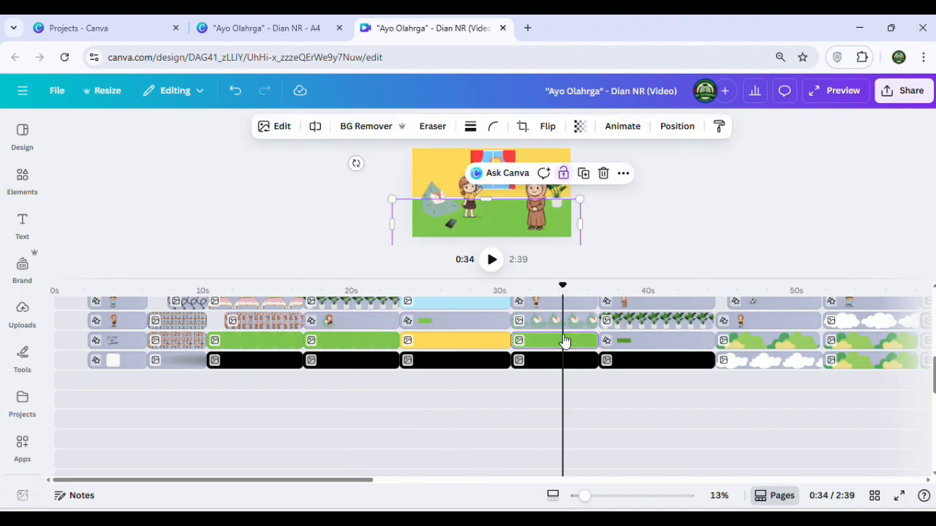
{"action": "left_click", "coordinate": [660, 322]}
{"action": "left_click", "coordinate": [786, 329]}
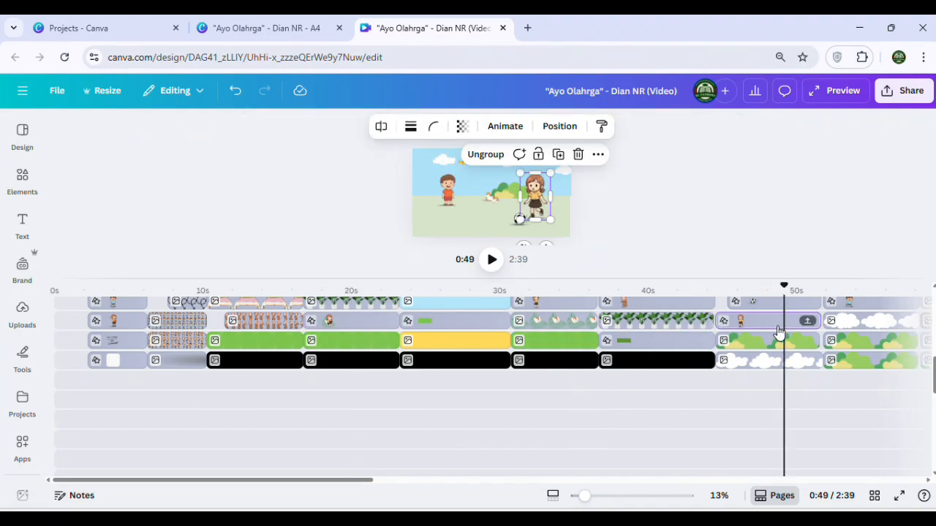
{"action": "scroll", "coordinate": [548, 424], "scroll_direction": "down", "scroll_amount": 3}
{"action": "scroll", "coordinate": [458, 431], "scroll_direction": "down", "scroll_amount": 3}
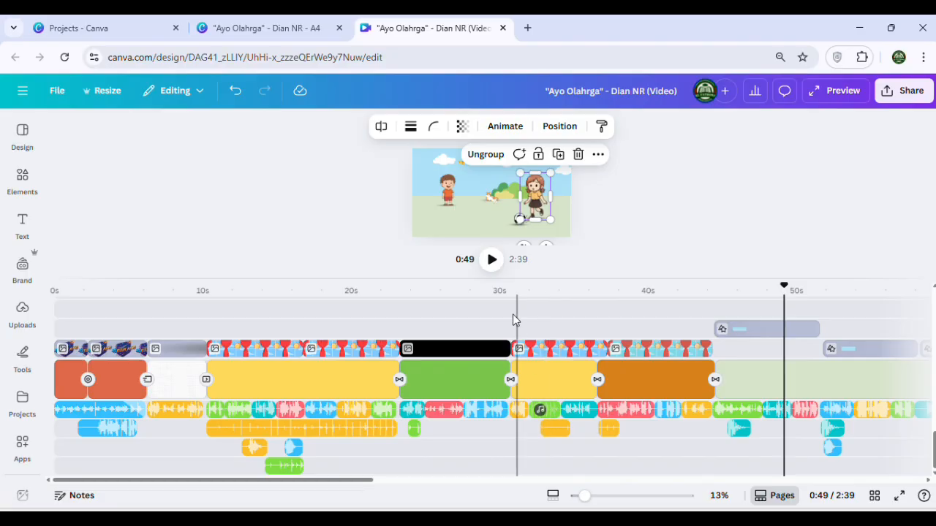
{"action": "left_click", "coordinate": [627, 340]}
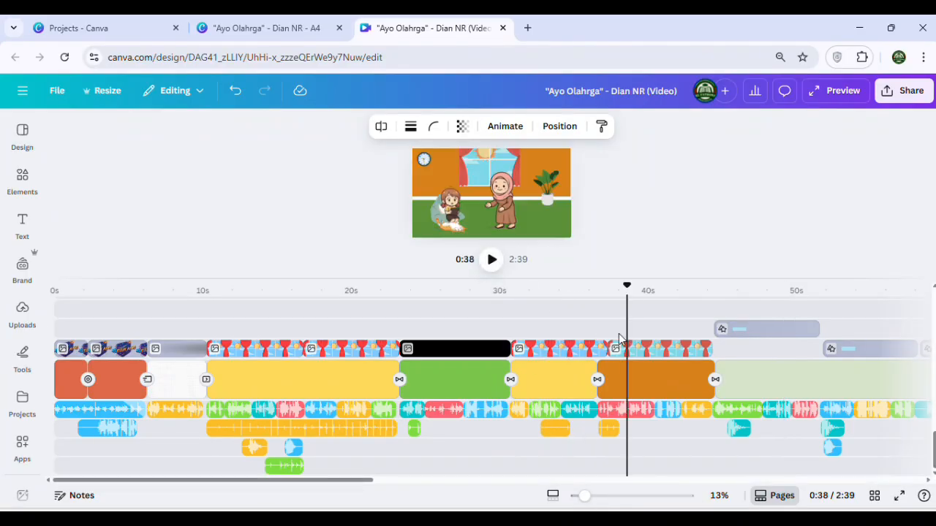
{"action": "left_click", "coordinate": [492, 260]}
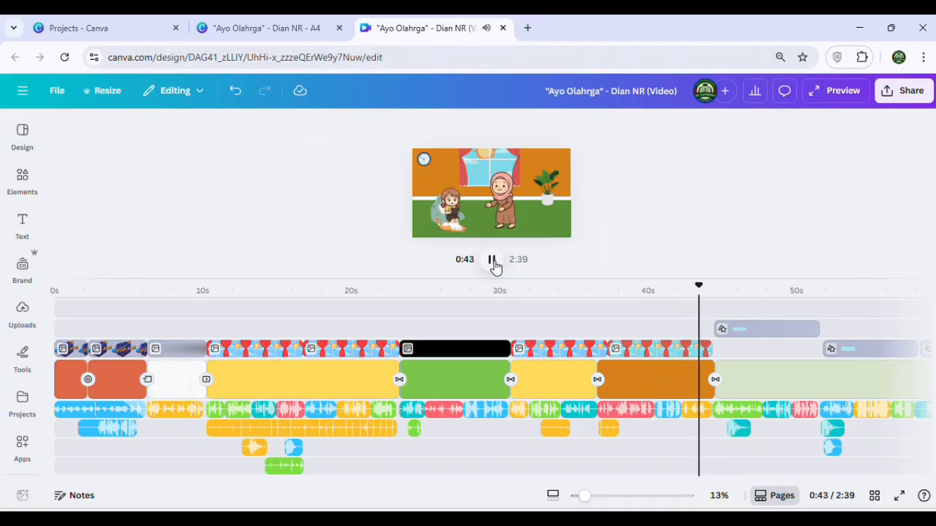
Play on from the orange room page into the football field page and pause at about 0:47
{"action": "left_click", "coordinate": [493, 264]}
{"action": "left_click", "coordinate": [494, 265]}
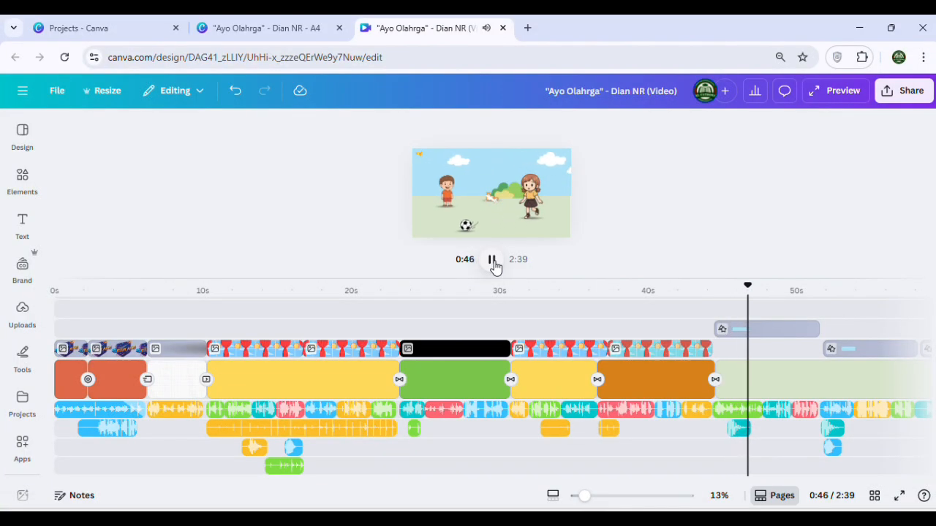
{"action": "left_click", "coordinate": [493, 264]}
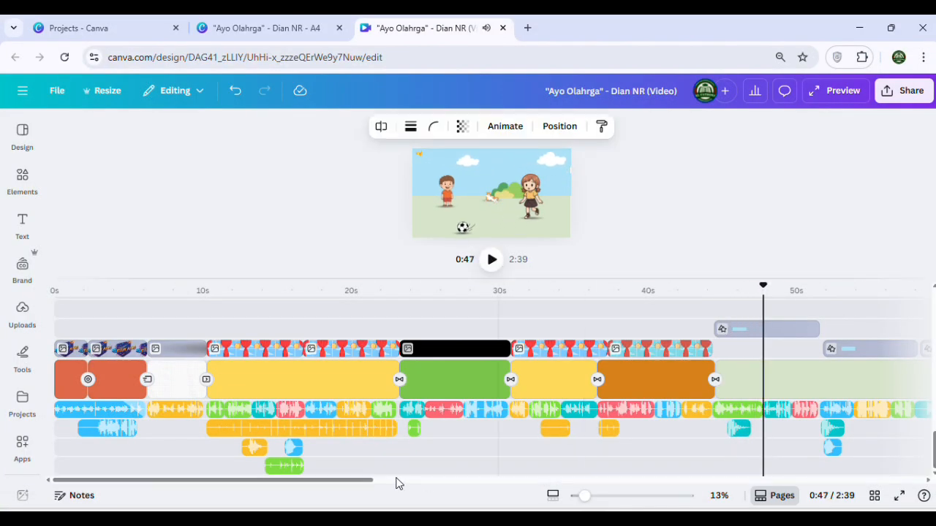
Play the park page with the three jumping children from 1:33 and pause it a few seconds in
{"action": "left_click_drag", "start_coordinate": [369, 481], "coordinate": [702, 481]}
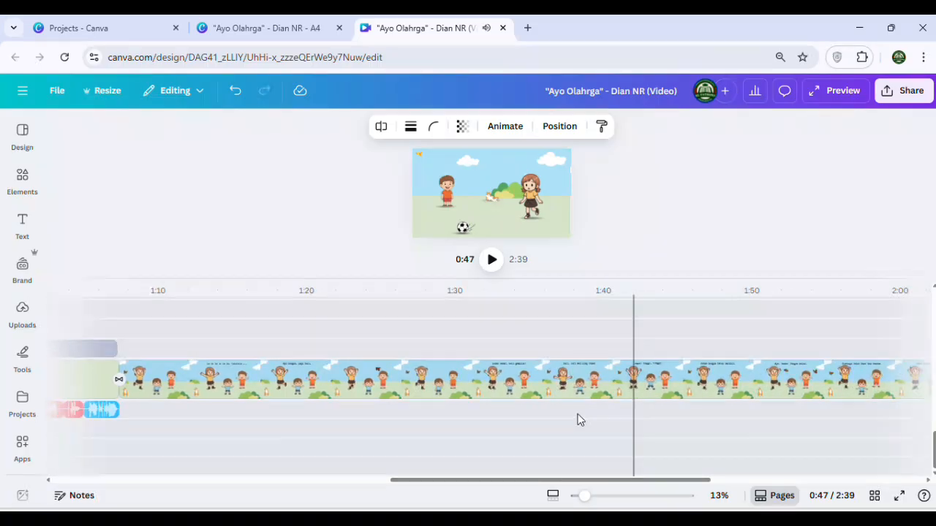
{"action": "left_click", "coordinate": [500, 341]}
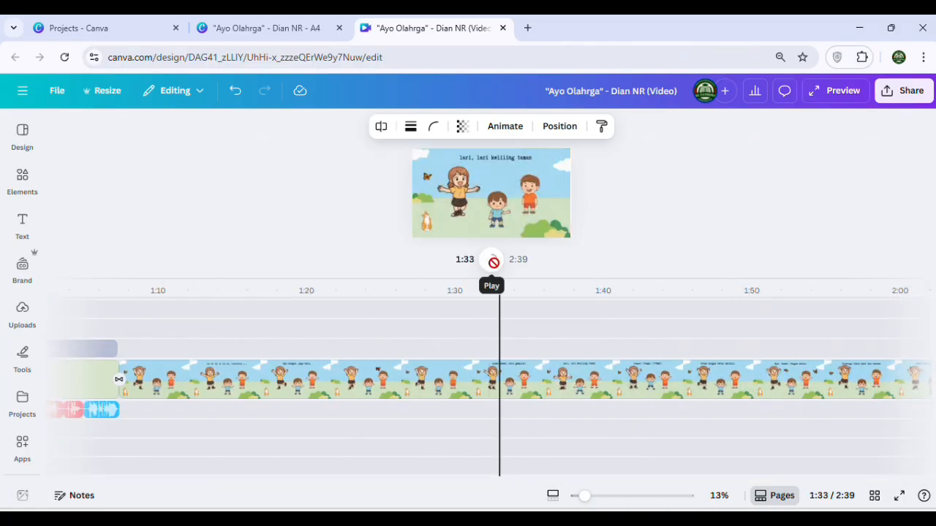
{"action": "left_click", "coordinate": [494, 262]}
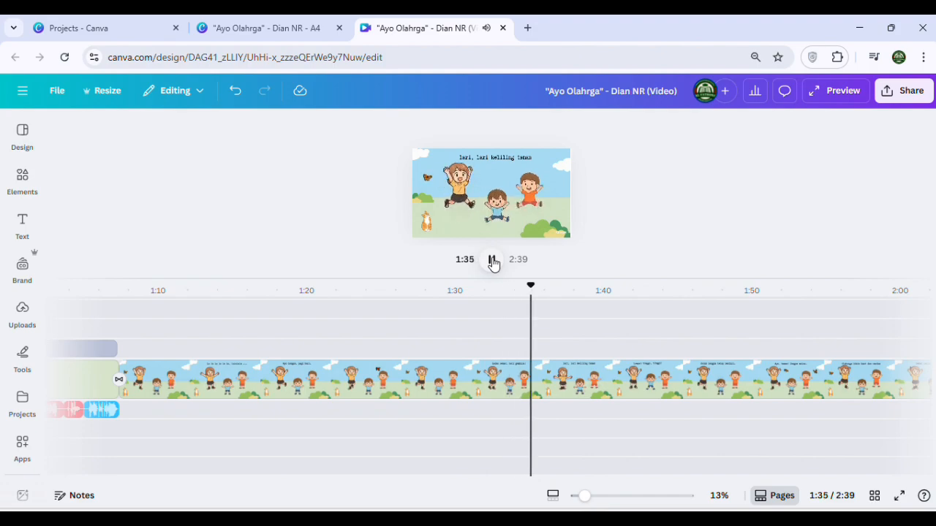
{"action": "left_click", "coordinate": [494, 264]}
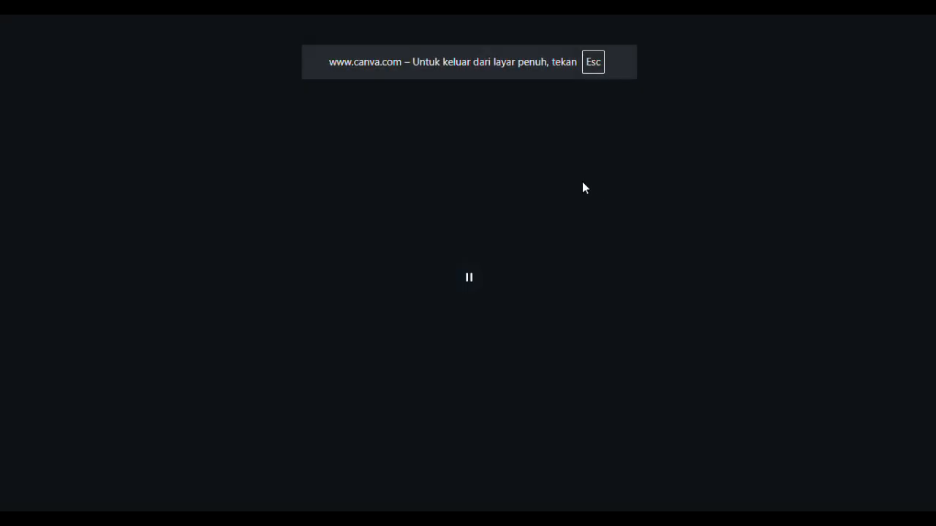